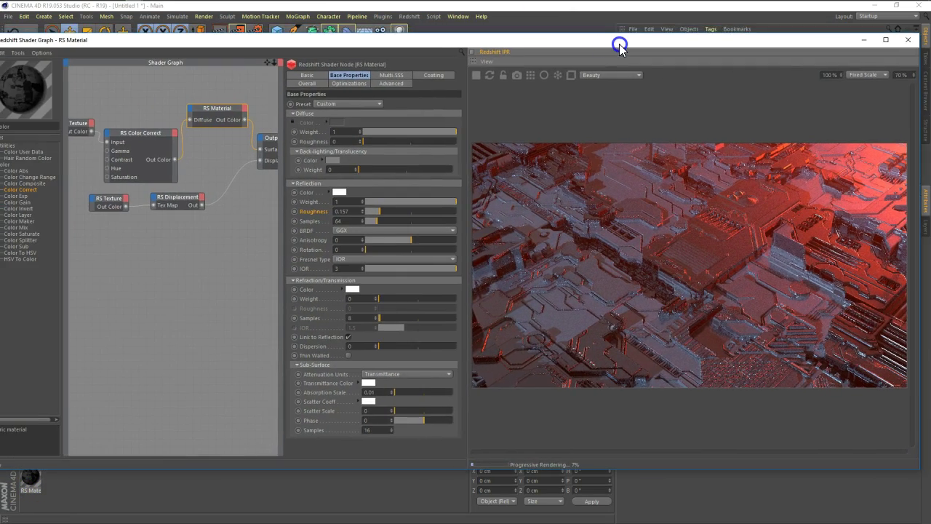
Maximize the shader graph and add an RS Curvature node wired to the output surface.
double_click(628, 42)
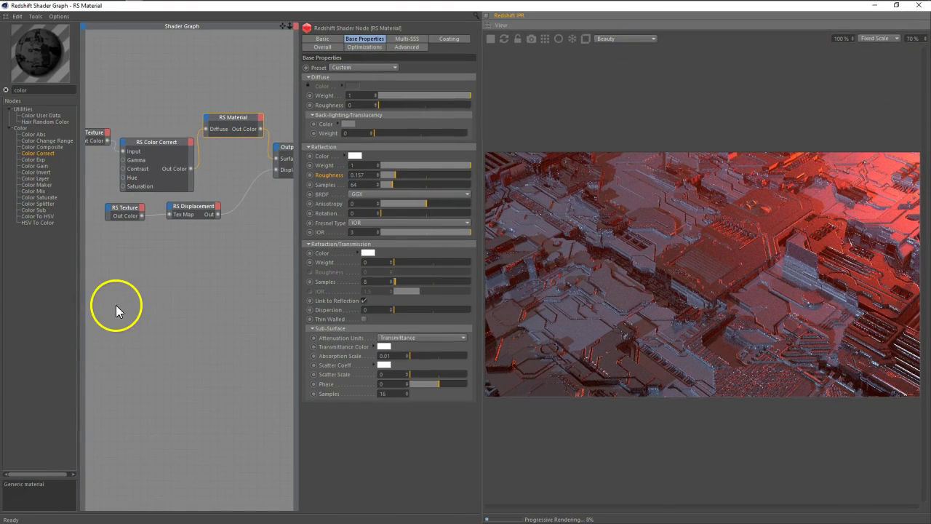
left_click(175, 293)
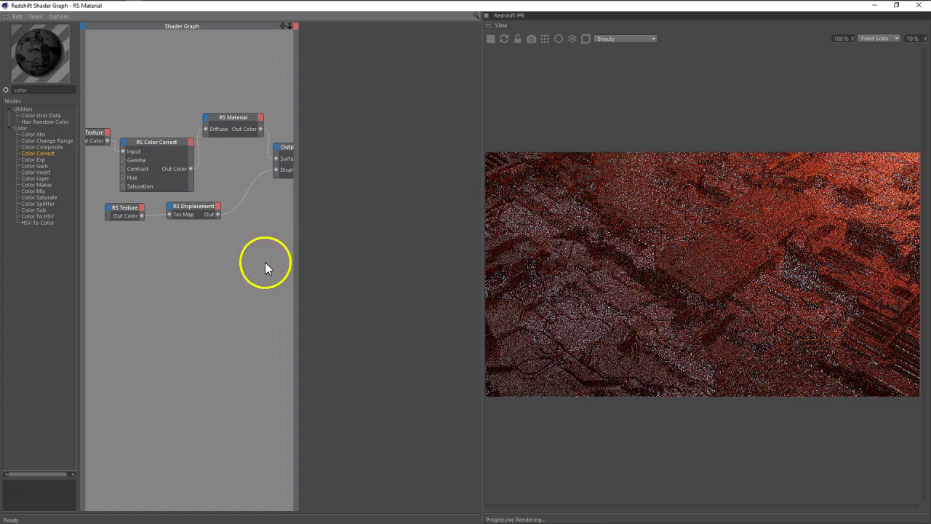
double_click(30, 90)
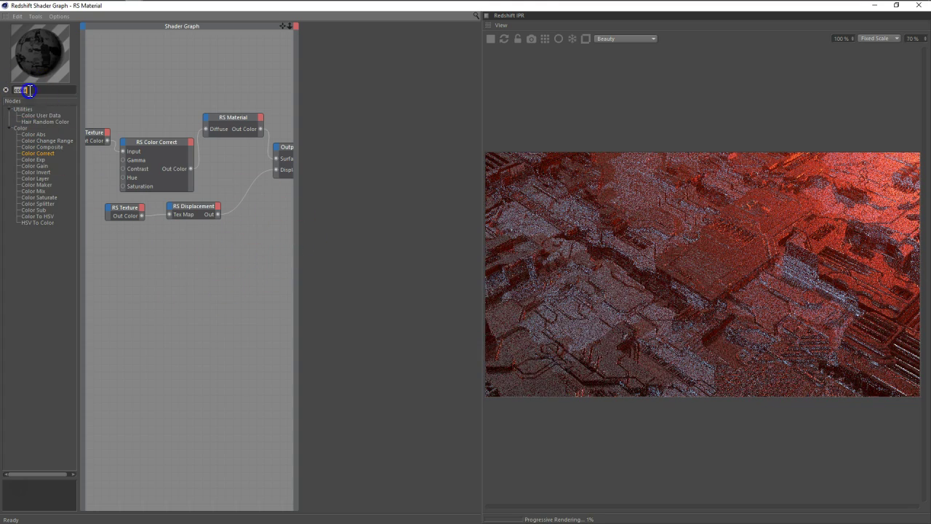
type("curv")
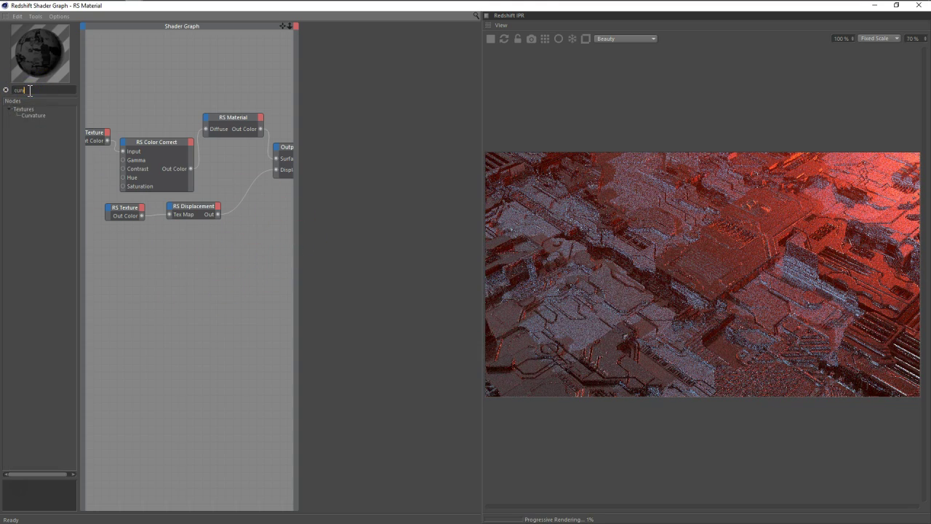
left_click(32, 116)
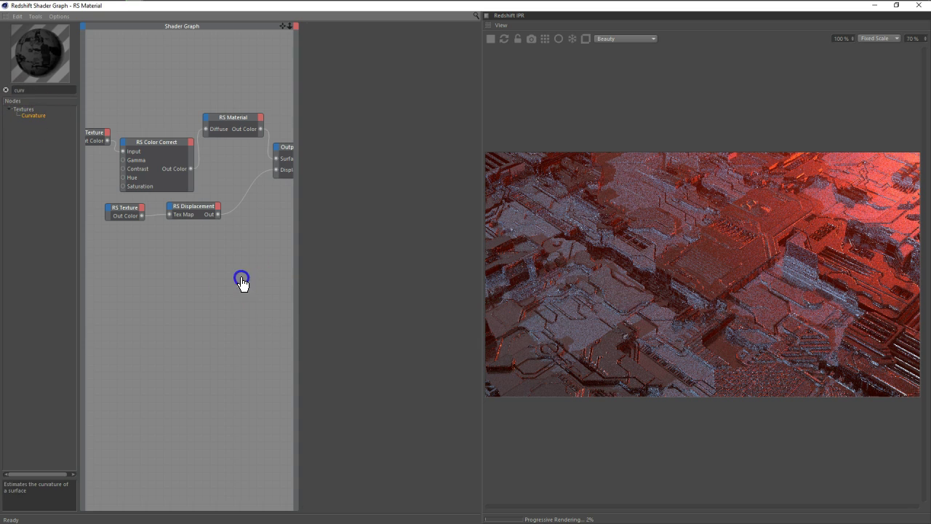
left_click_drag(36, 118, 241, 280)
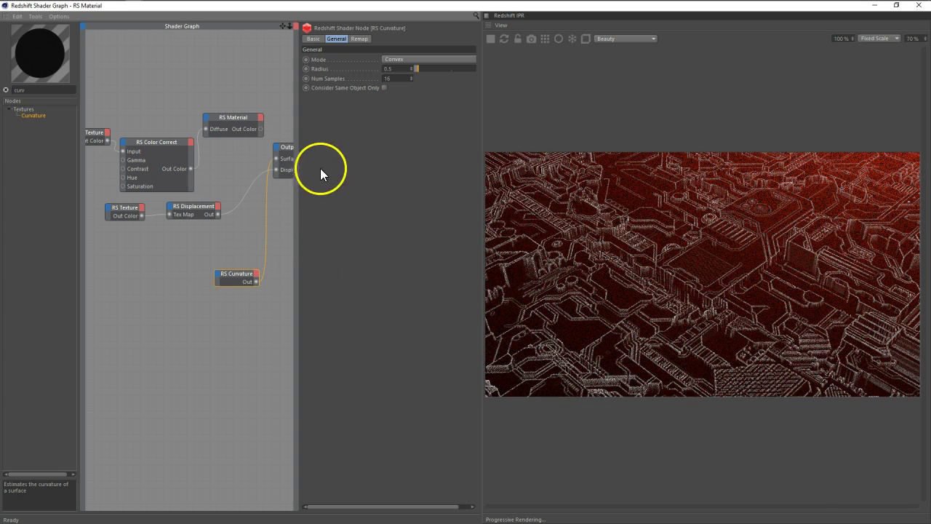
left_click_drag(242, 278, 169, 269)
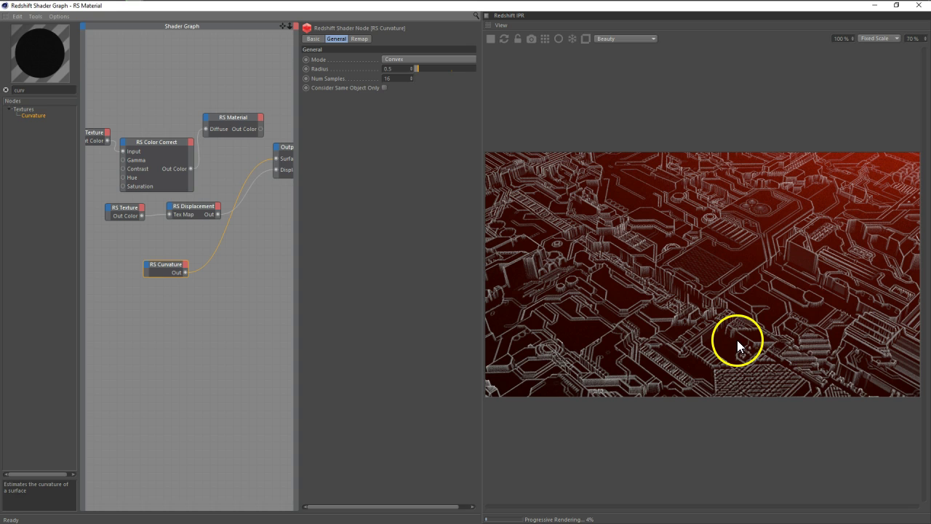
Set the Curvature Radius to 0.2 and show the render preview at 100%.
left_click(398, 67)
type("30.2")
key("Return")
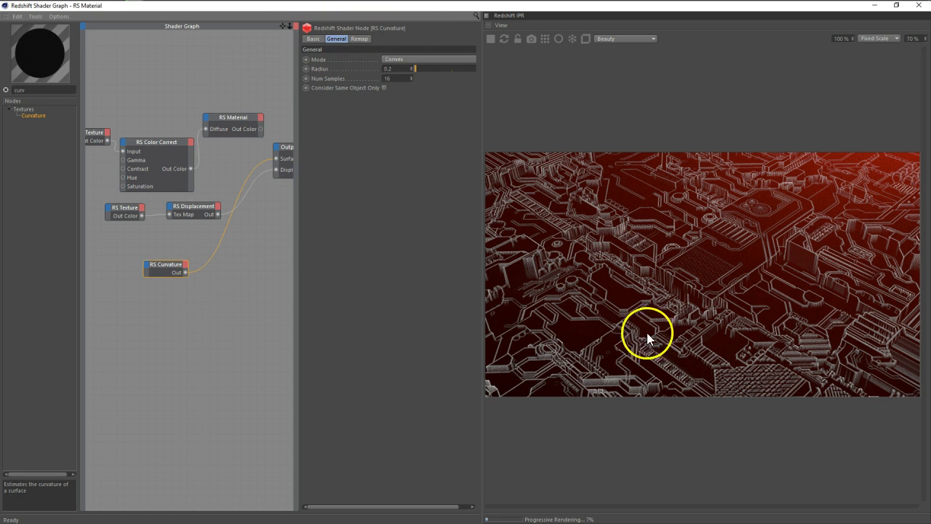
double_click(914, 39)
type("100")
key("Return")
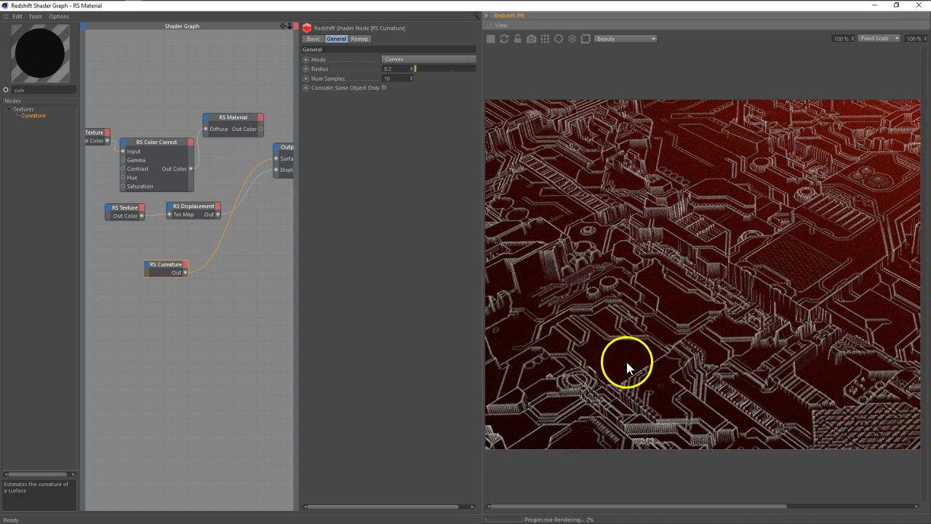
left_click(52, 90)
Add an RS Noise node wired to the material output and raise its Complexity to 26.
key("BackSpace")
key("BackSpace")
key("BackSpace")
type("nois")
left_click(29, 115)
left_click_drag(31, 121, 197, 332)
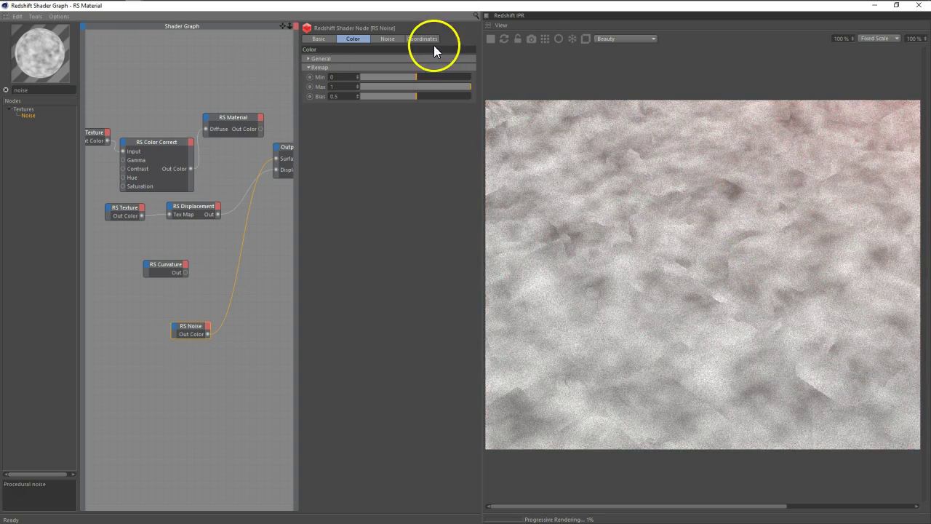
left_click(383, 39)
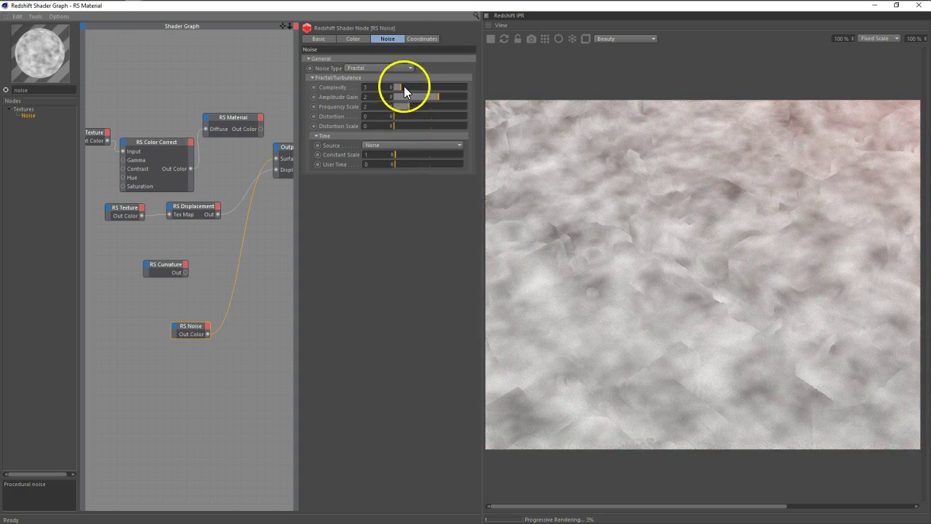
left_click_drag(453, 88, 459, 85)
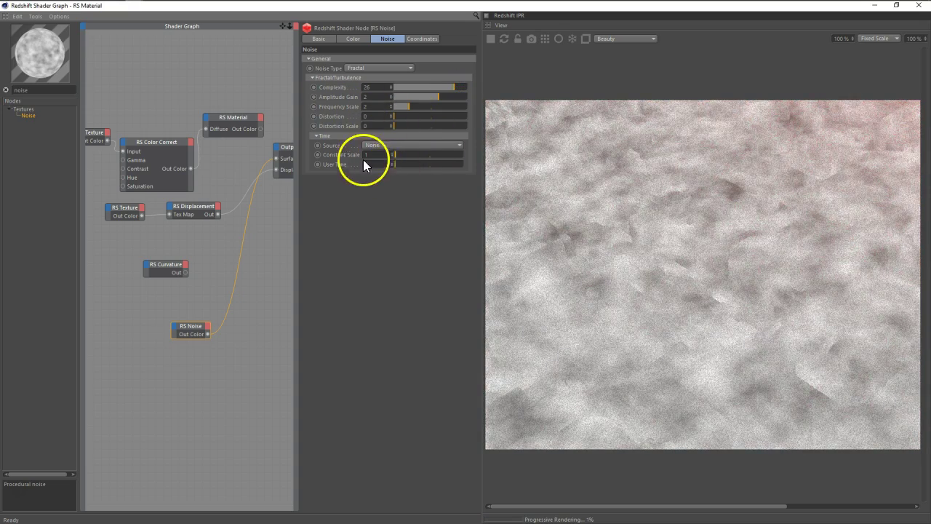
Set the noise Overall Scale to 0.98.
left_click(415, 39)
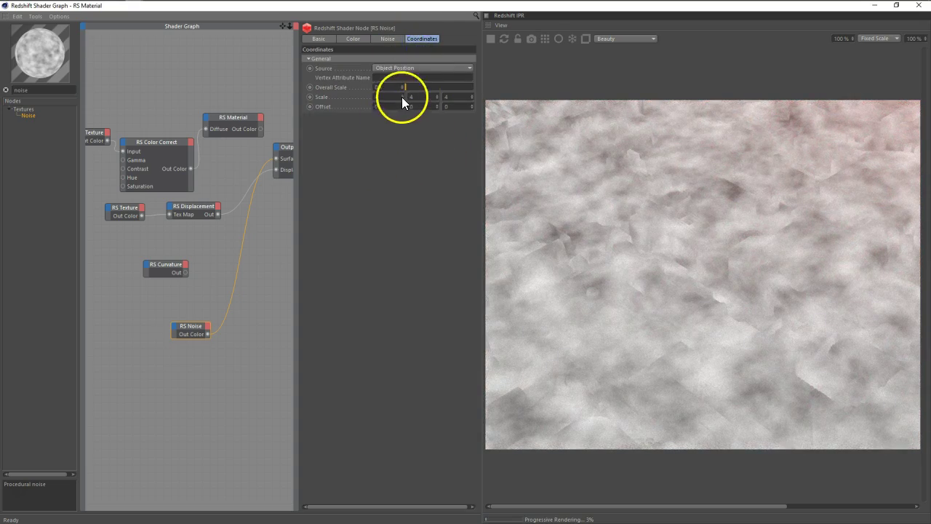
type("0.48")
key("Return")
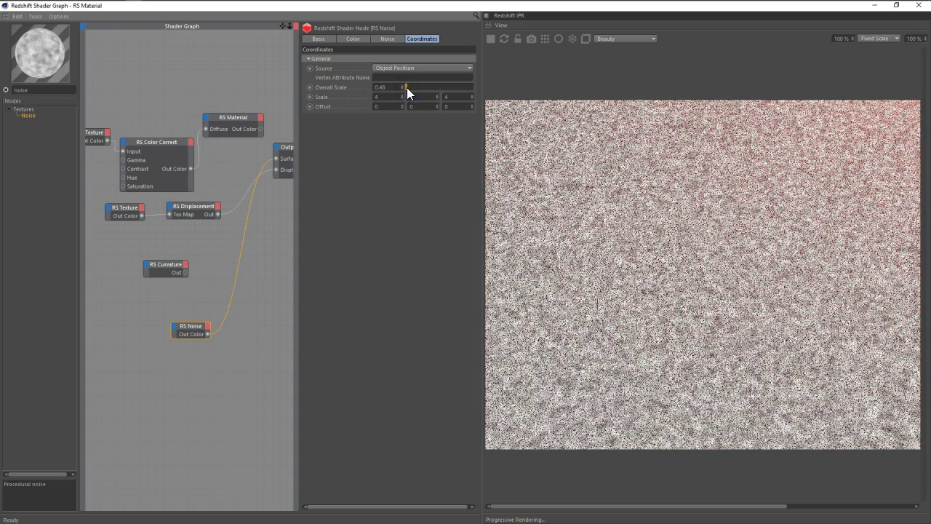
left_click_drag(407, 87, 408, 87)
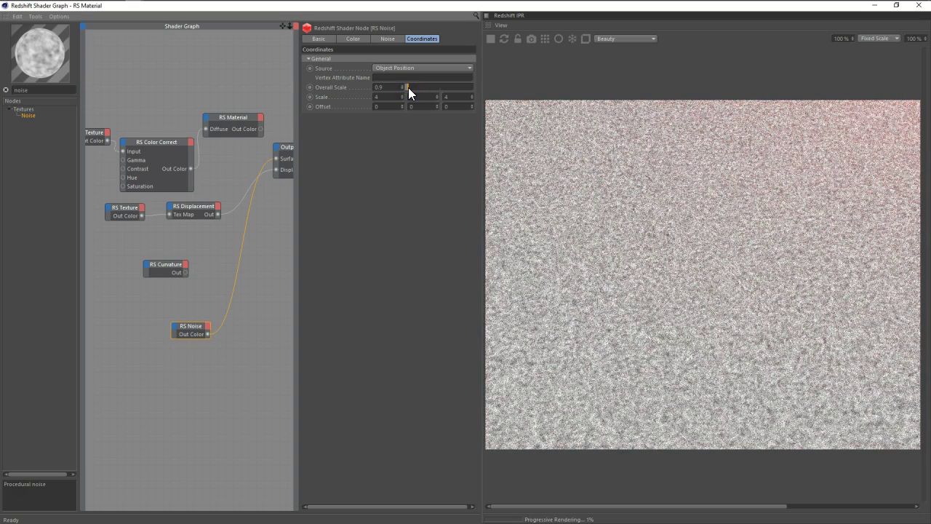
left_click_drag(409, 88, 406, 87)
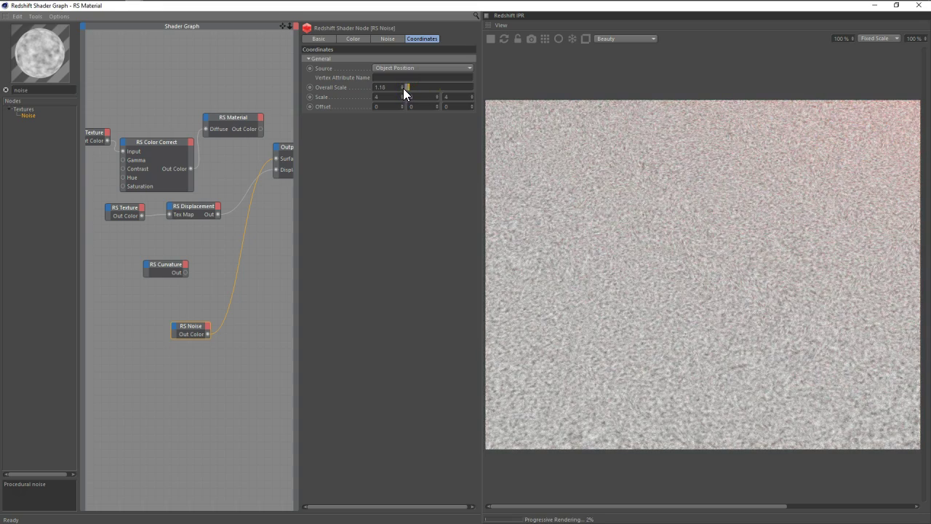
left_click(403, 88)
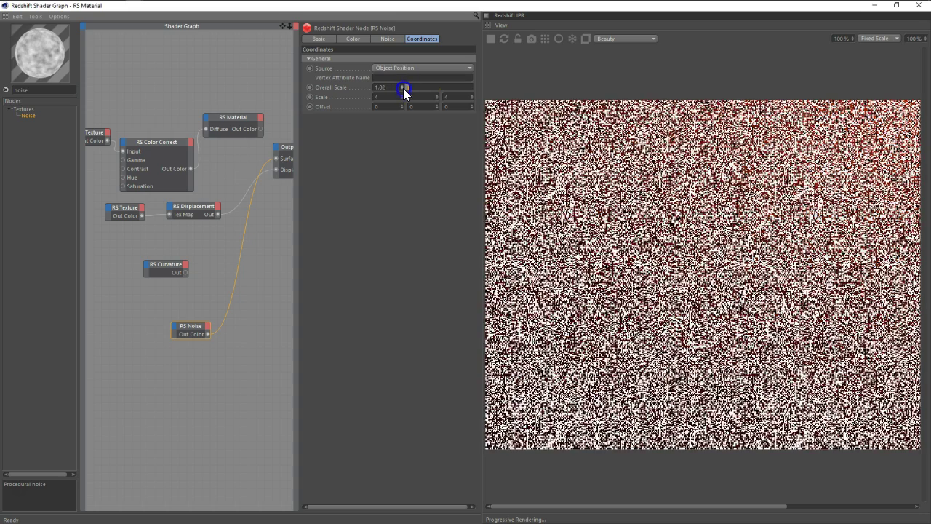
left_click(403, 88)
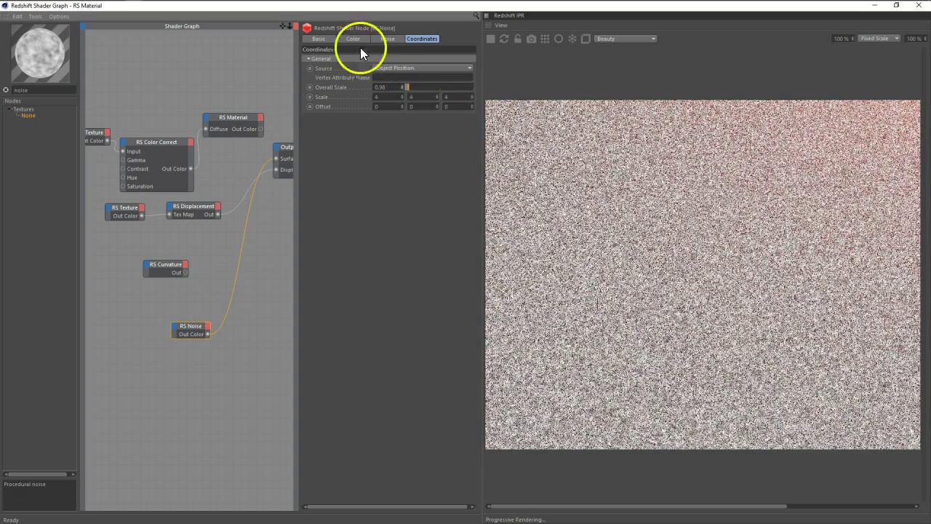
Narrow the noise color remap to 0.496–0.698 and restore the shader graph window.
left_click(388, 38)
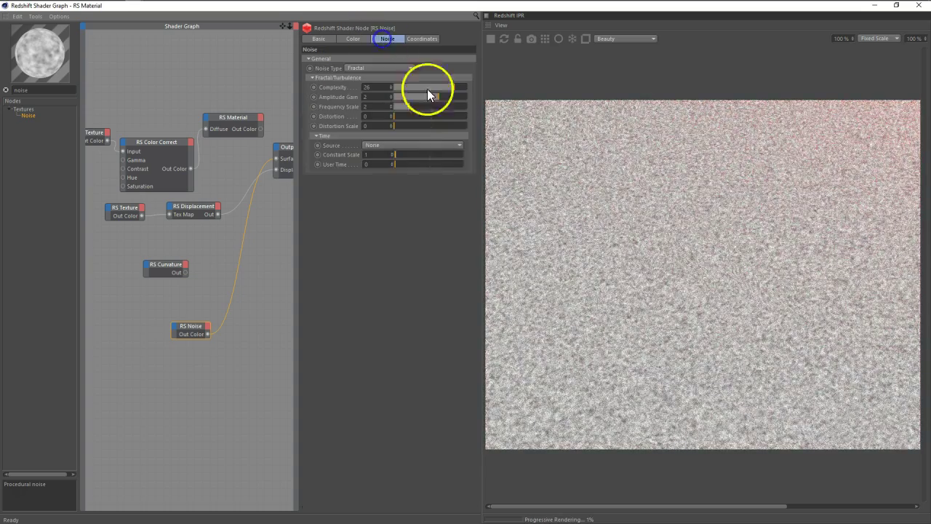
left_click(353, 38)
mouse_move(426, 80)
left_mouse_down()
mouse_move(452, 88)
mouse_move(439, 84)
left_mouse_up()
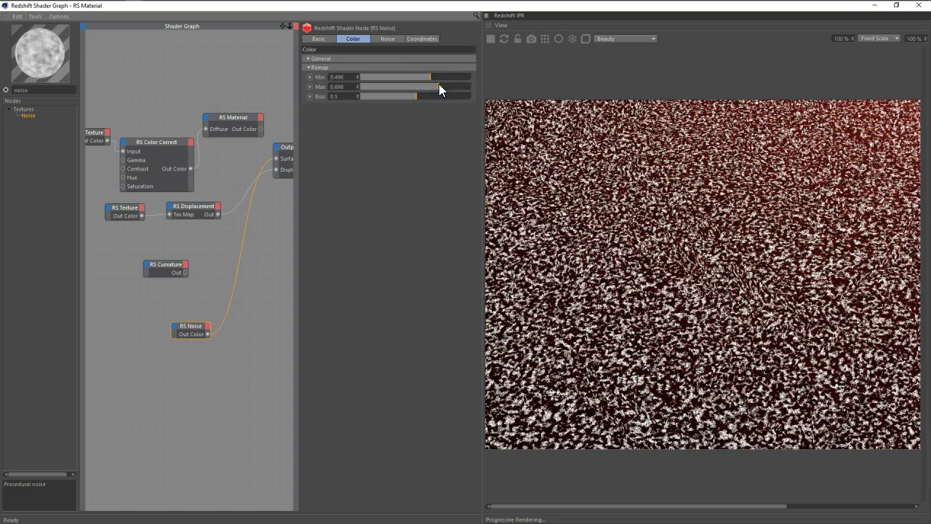
double_click(244, 10)
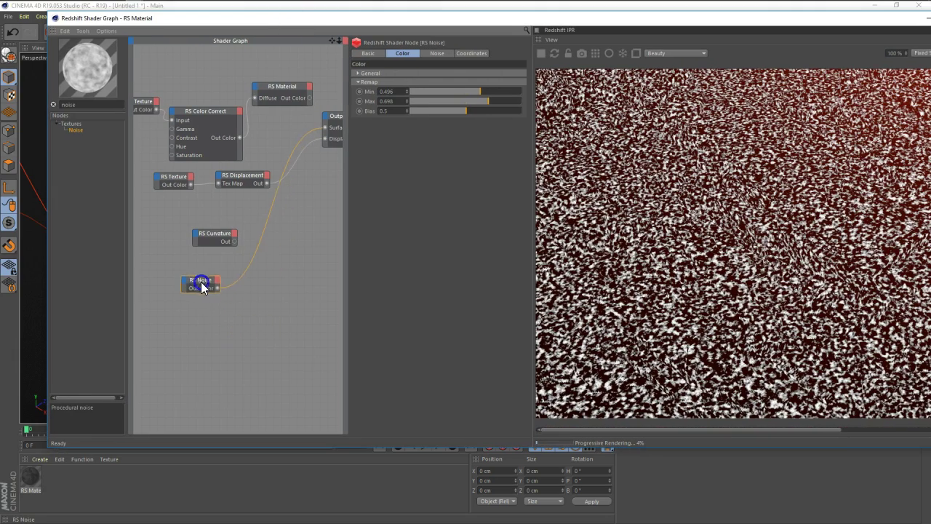
Add an RS Texture node and browse to the Textures > Masks folder.
double_click(85, 105)
type("tex")
left_click_drag(82, 129, 307, 291)
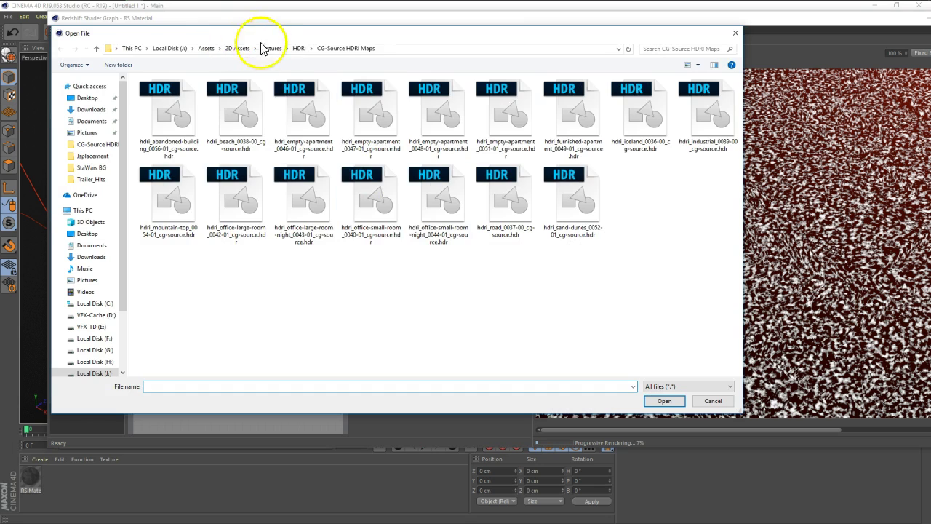
left_click(271, 48)
double_click(360, 159)
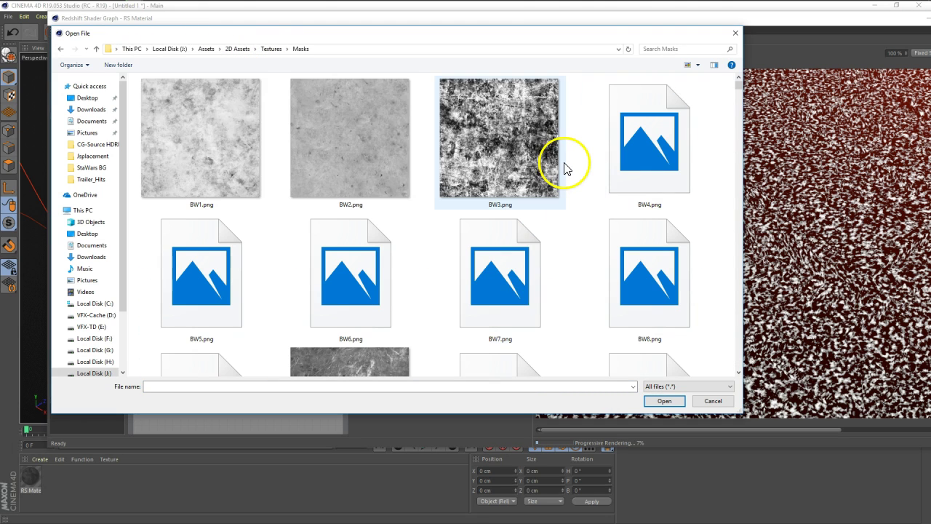
Load dirt (6).png as the texture image.
scroll(568, 182, "down", 5)
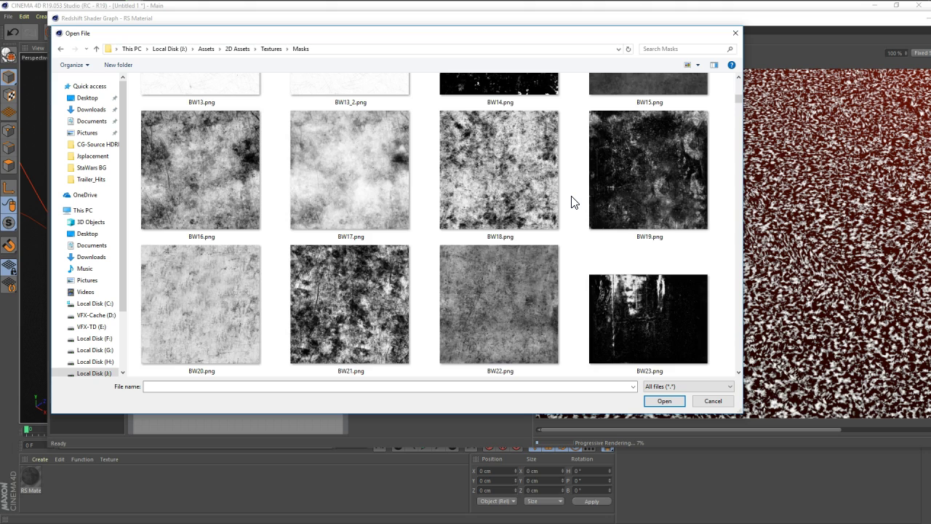
scroll(572, 202, "down", 2)
scroll(572, 202, "down", 2)
scroll(572, 203, "up", 1)
scroll(572, 202, "up", 2)
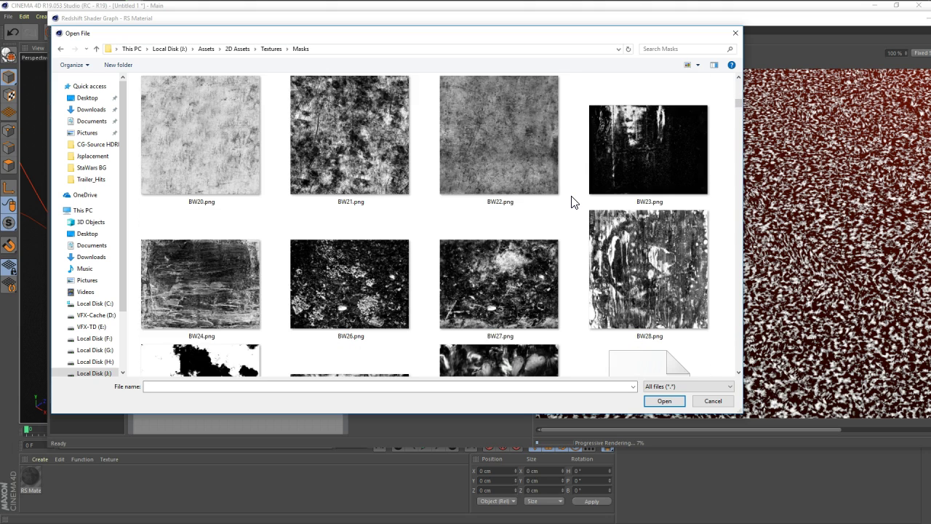
scroll(524, 240, "down", 5)
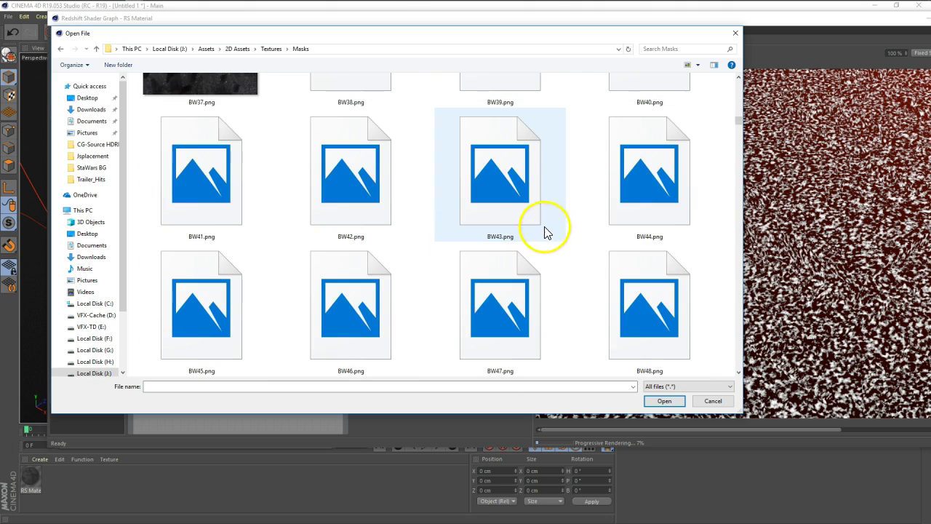
scroll(572, 194, "up", 1)
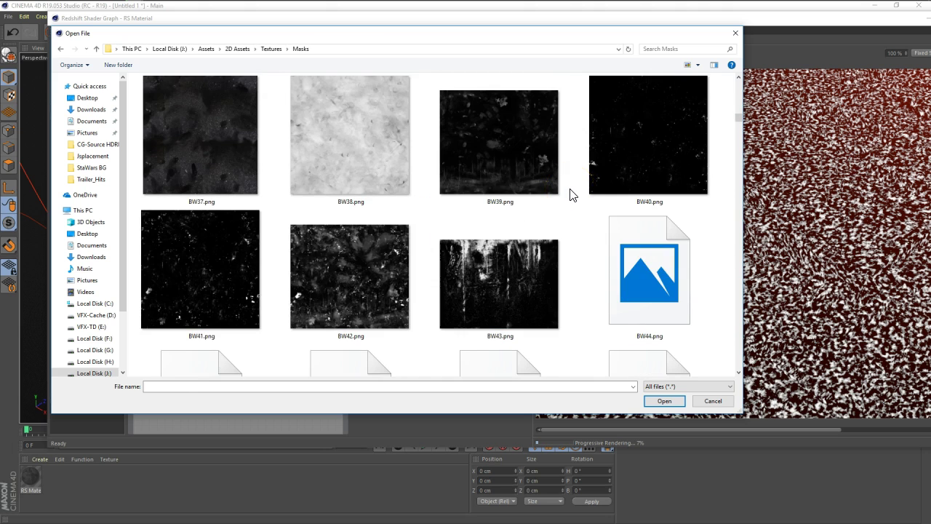
scroll(572, 195, "down", 2)
scroll(572, 195, "down", 3)
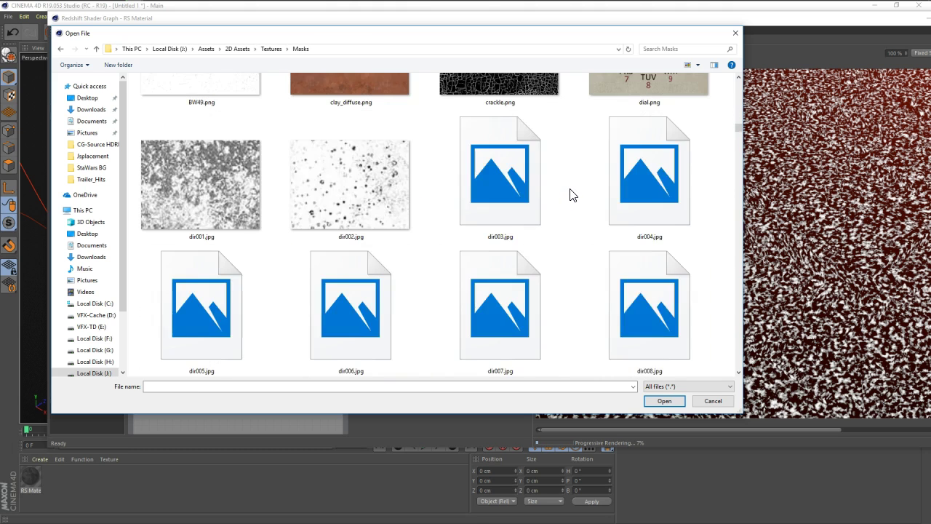
scroll(572, 195, "down", 3)
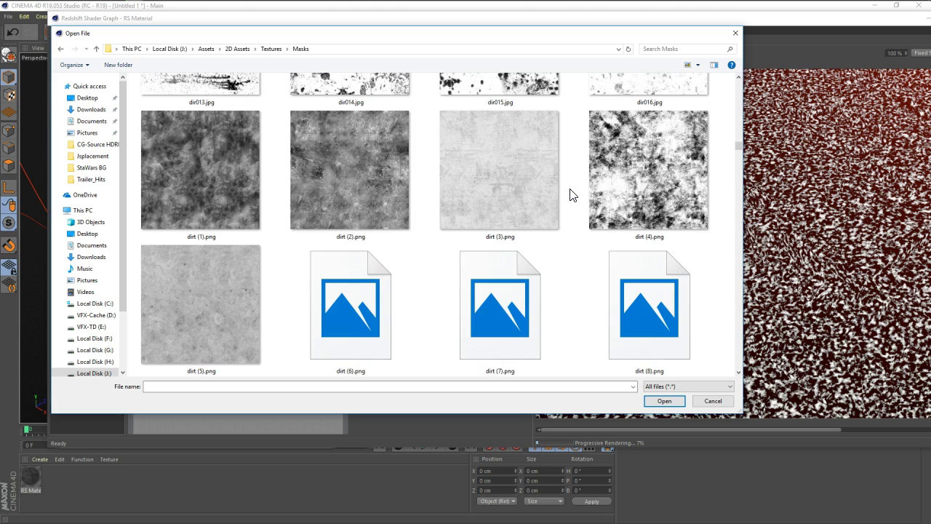
scroll(572, 195, "down", 1)
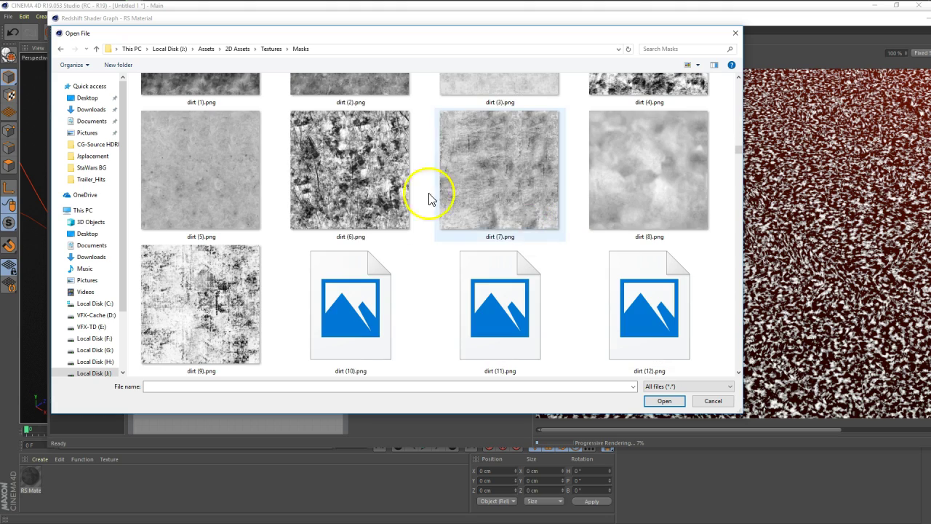
left_click(350, 159)
left_click(665, 401)
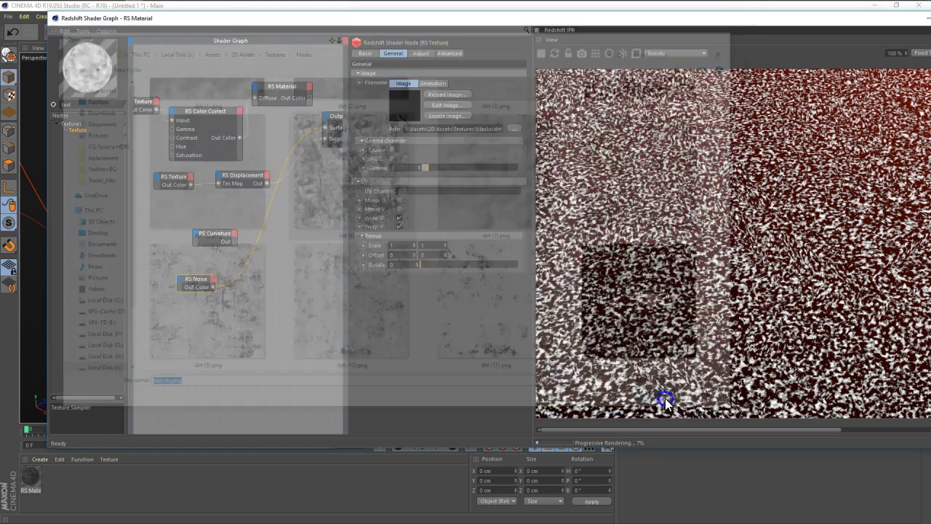
Move the dirt RS Texture node lower-left in the graph and enable its Gamma Override.
left_click_drag(302, 289, 265, 291)
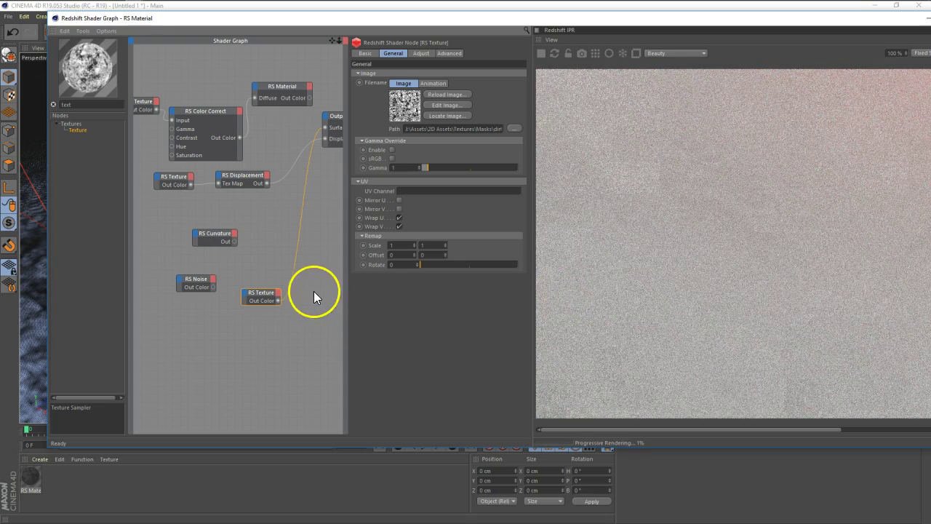
left_click_drag(260, 293, 226, 306)
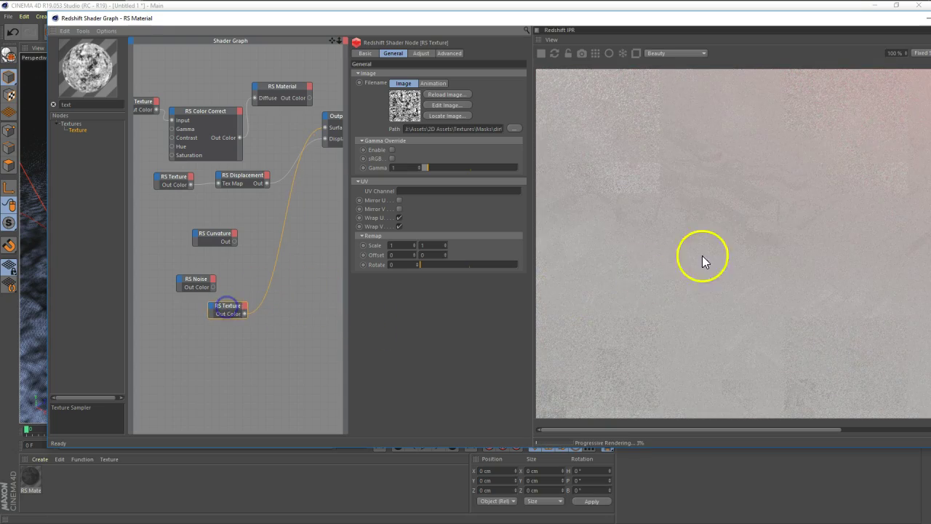
left_click_drag(420, 24, 357, 45)
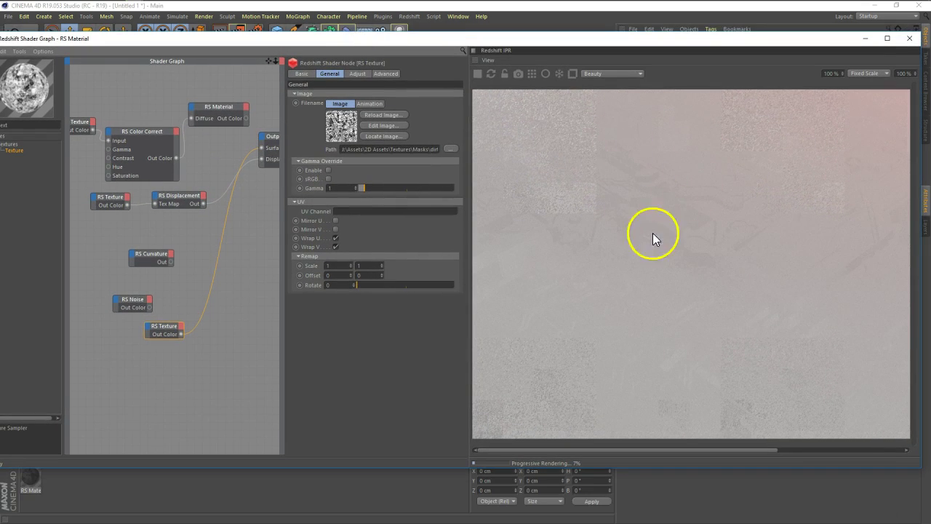
left_click(328, 170)
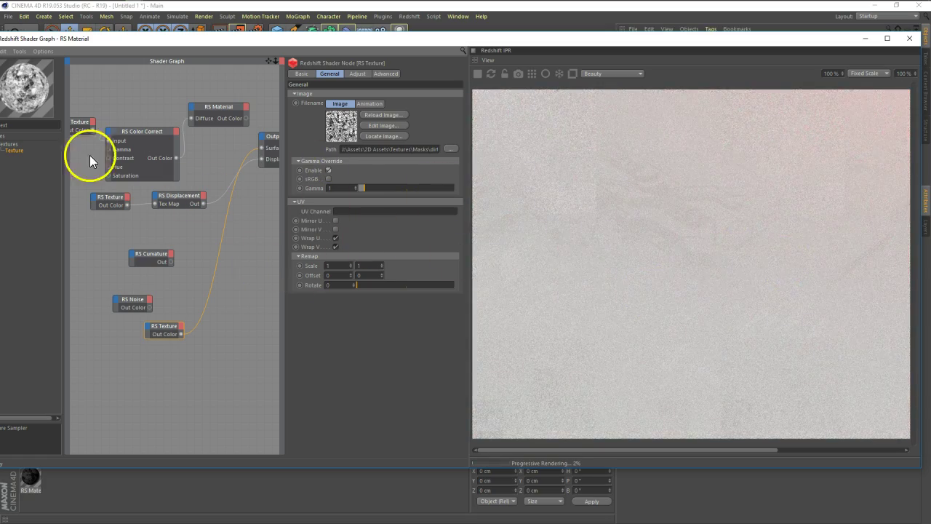
left_click_drag(142, 48, 218, 58)
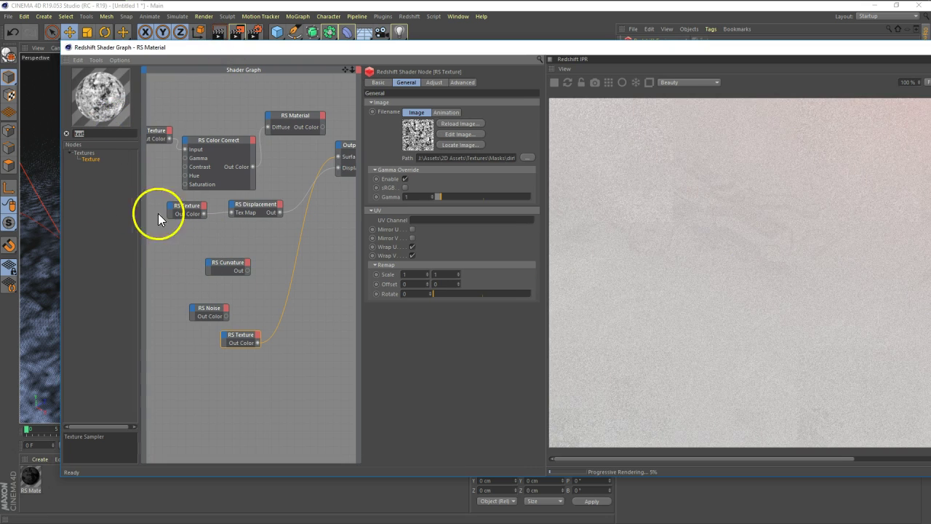
Add an RS TriPlanar node wired to the output, with the dirt texture in Image X.
type("tri")
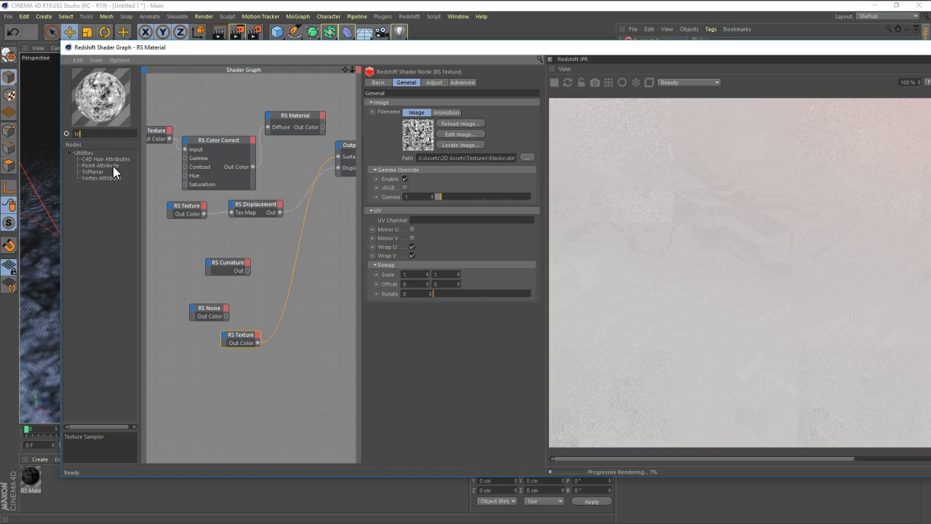
left_click_drag(91, 172, 291, 271)
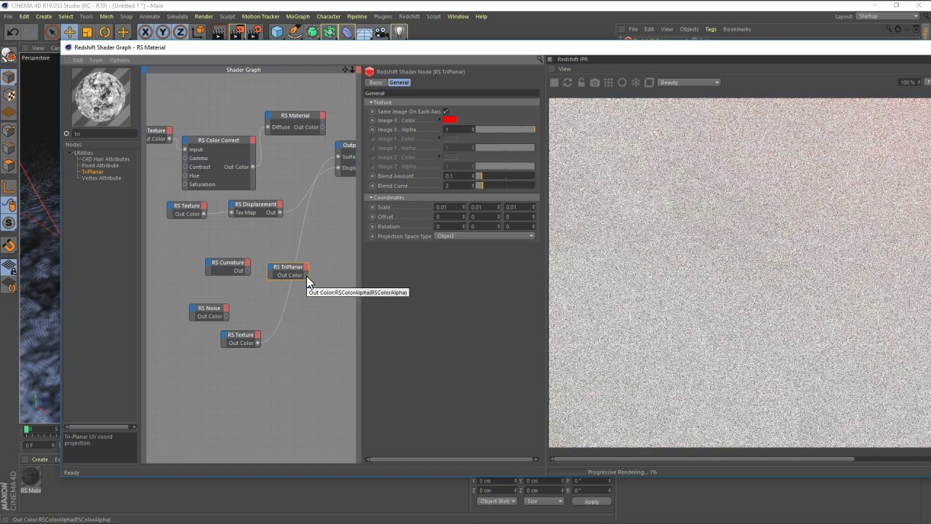
left_click_drag(306, 275, 341, 177)
left_click_drag(257, 343, 266, 277)
left_click(322, 281)
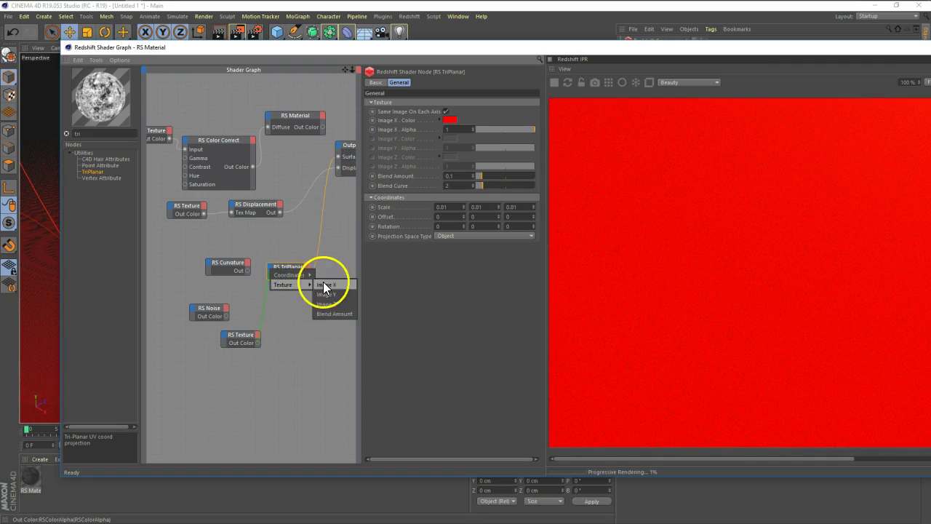
Also connect the dirt texture to TriPlanar's Image Z and Image Y inputs.
left_click_drag(410, 48, 283, 48)
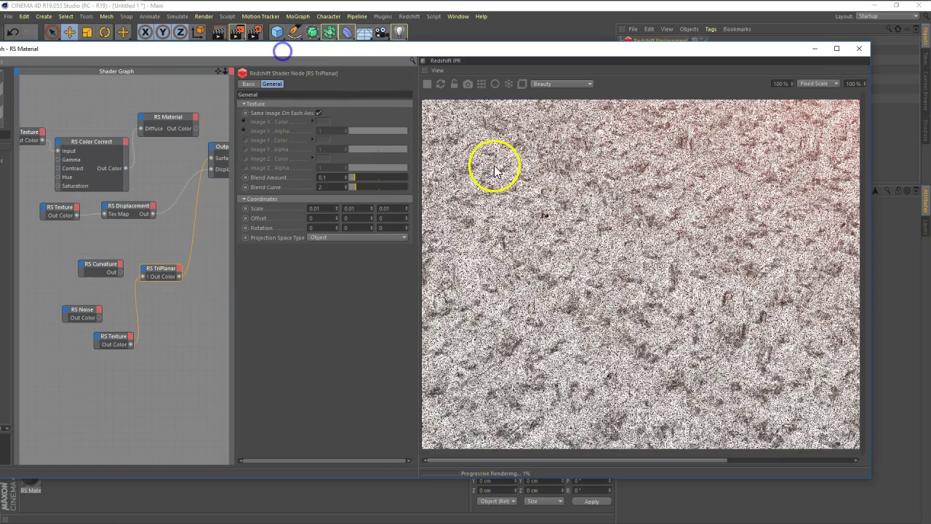
left_click_drag(111, 339, 78, 339)
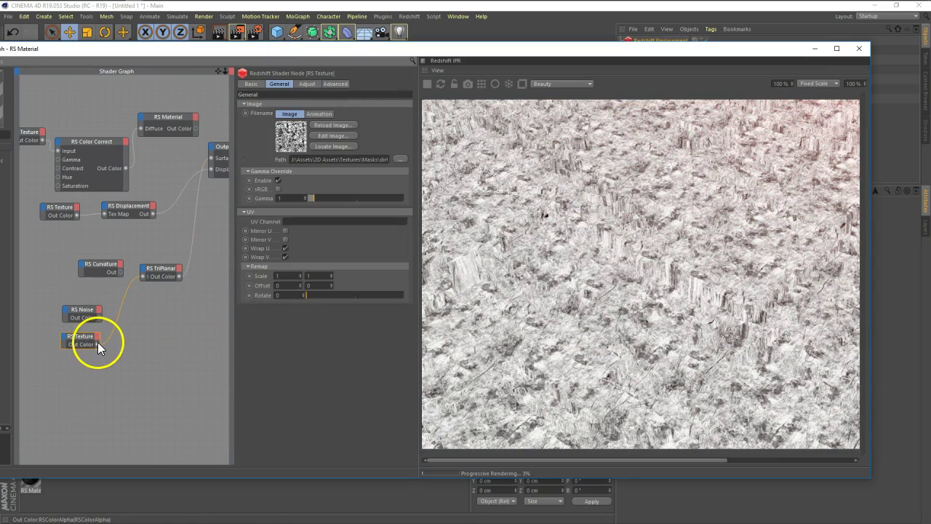
left_click_drag(97, 344, 144, 269)
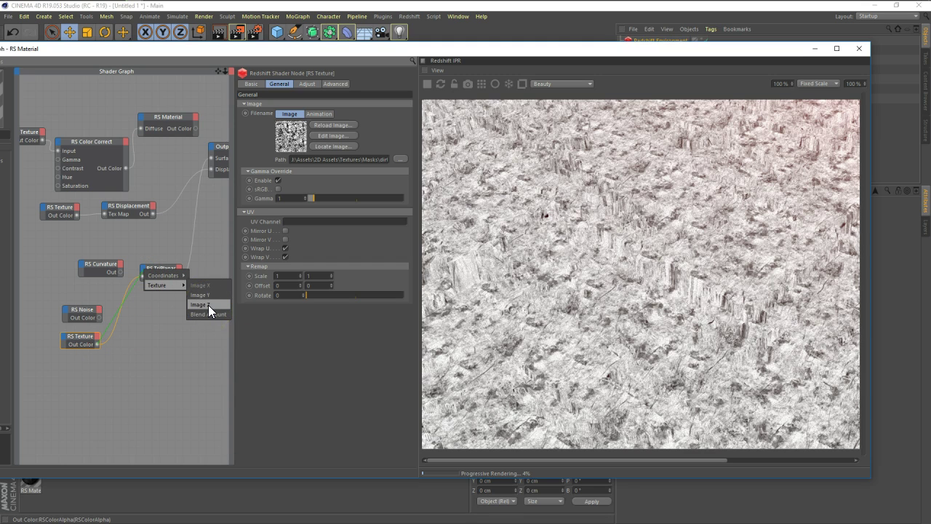
left_click(208, 305)
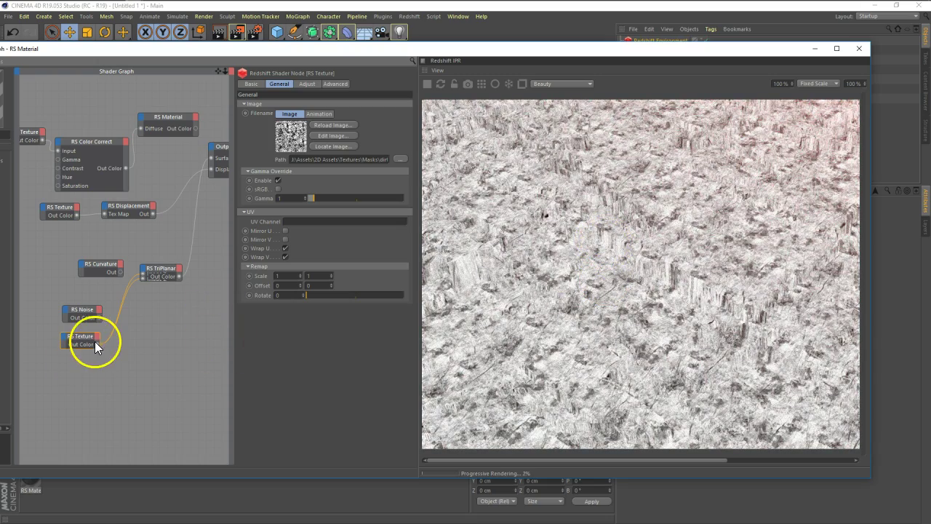
left_click_drag(140, 274, 143, 270)
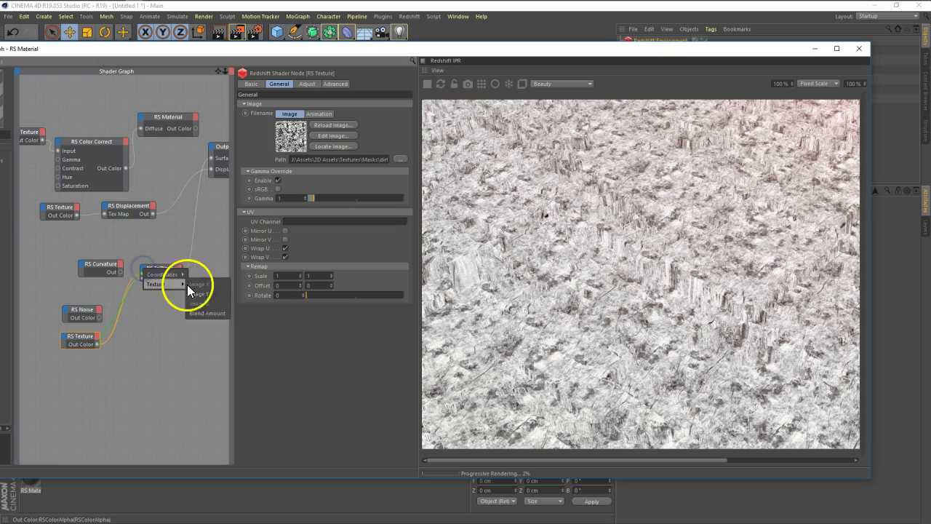
left_click(204, 296)
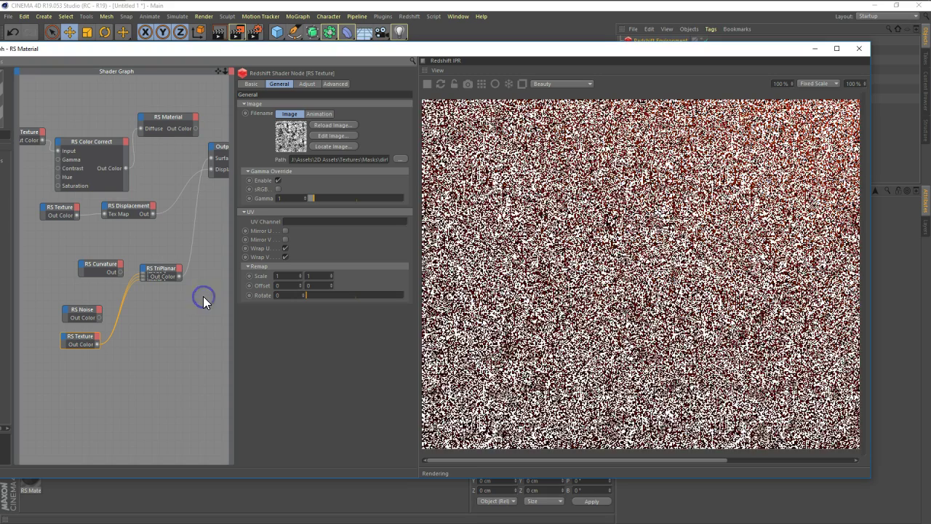
left_click_drag(430, 337, 517, 315)
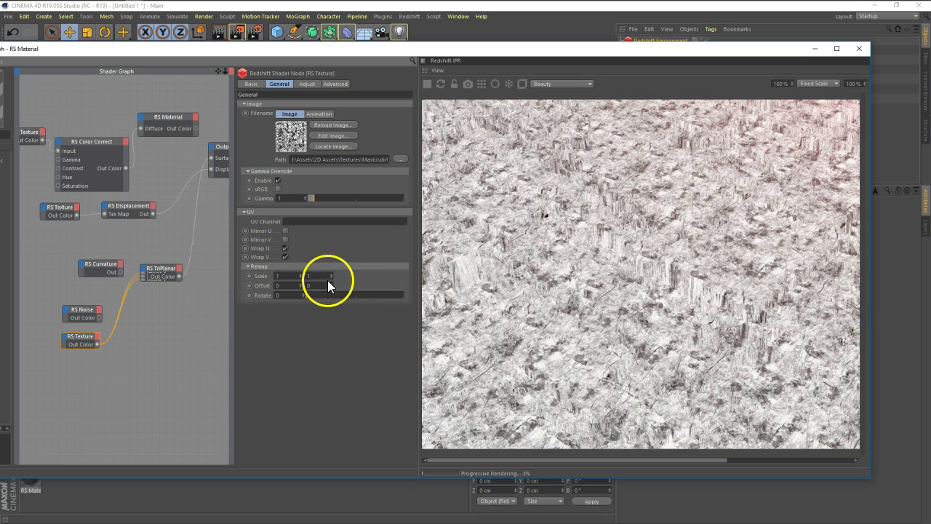
left_click(154, 286)
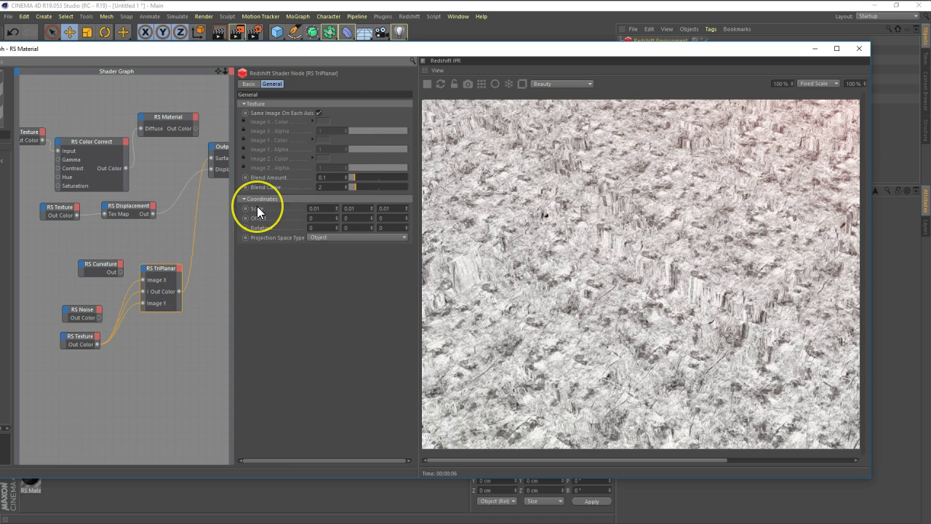
Raise the TriPlanar Blend Amount to 0.286 and try scale values 0.2 and 0.02.
left_click_drag(356, 176, 365, 177)
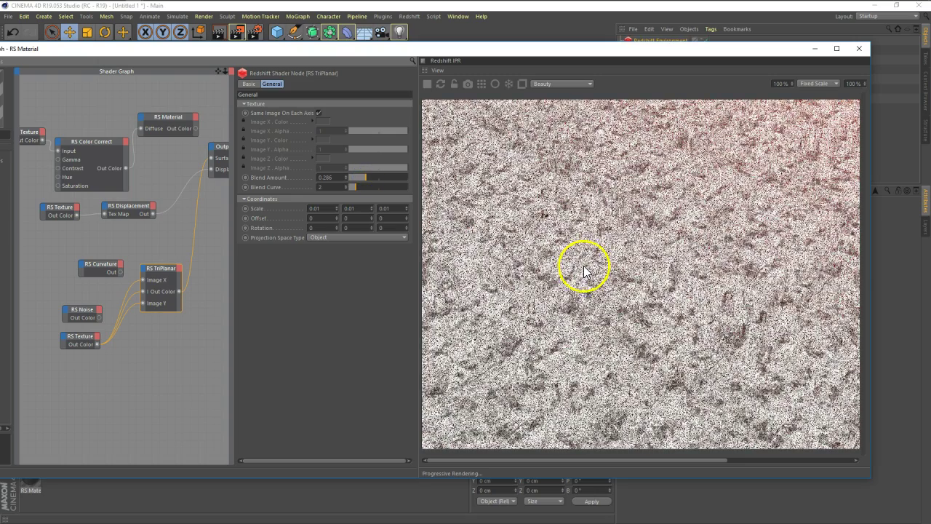
left_click(324, 210)
type("0.02")
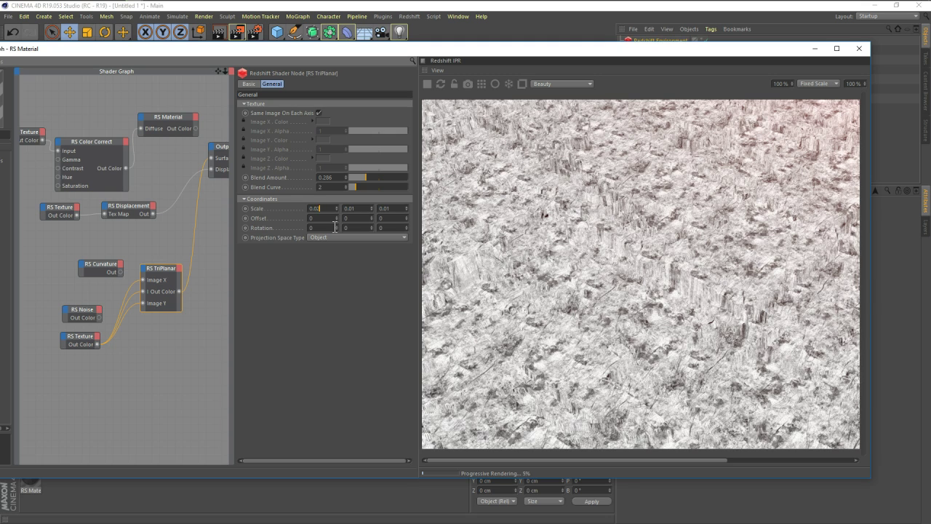
type("0.2")
key("Return")
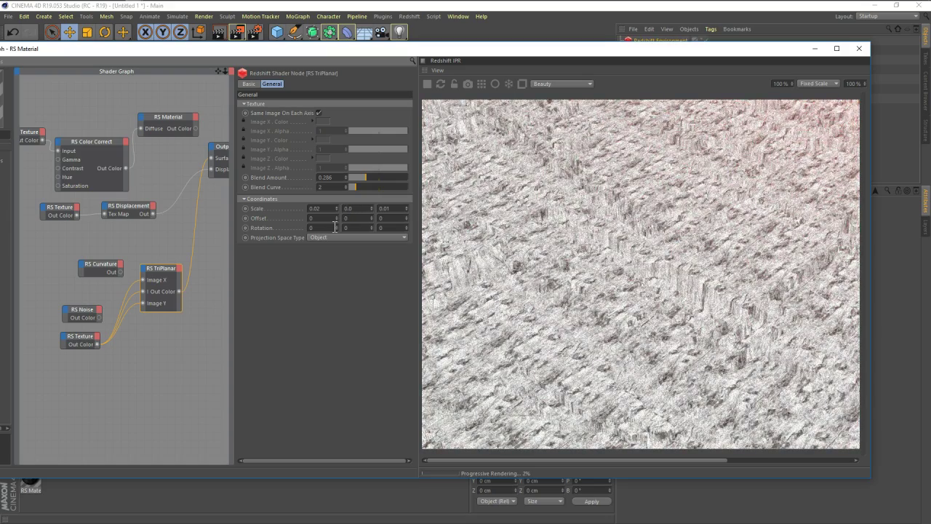
type("0.02")
key("Return")
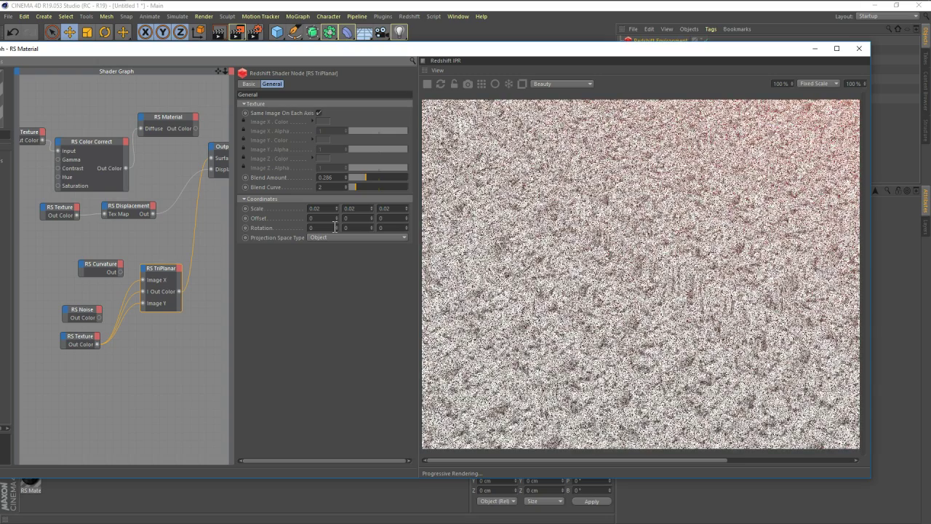
Set the TriPlanar Scale to 0.05 on the X, Y and Z axes.
double_click(332, 208)
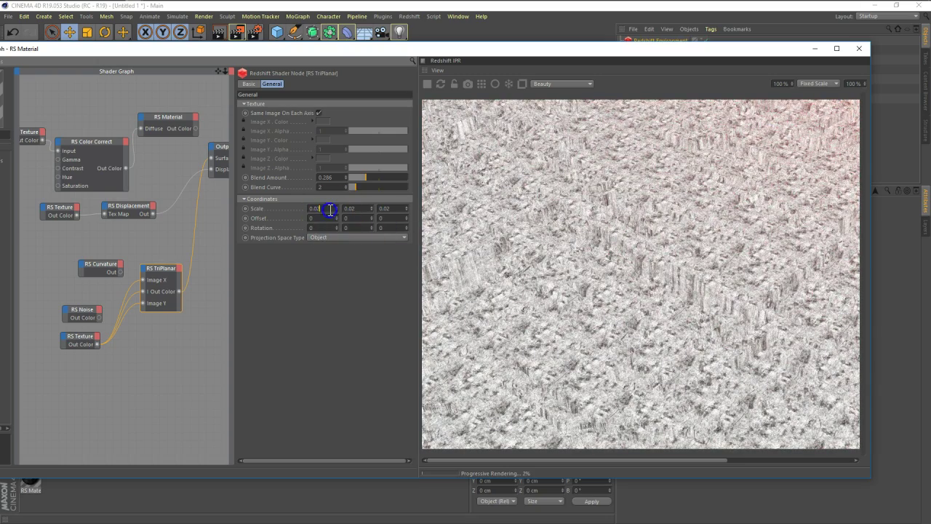
type("0.05")
key("Tab")
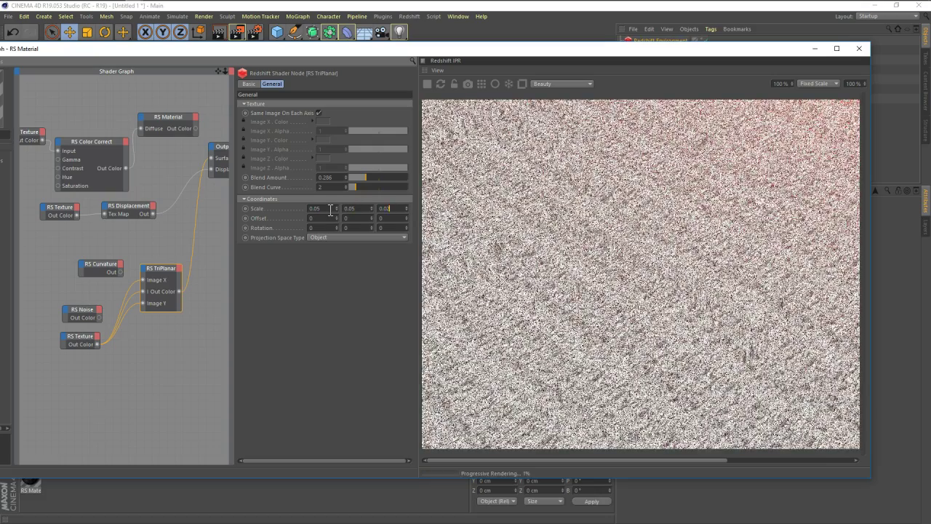
type("0.05")
key("Return")
left_click(370, 180)
left_click(673, 276)
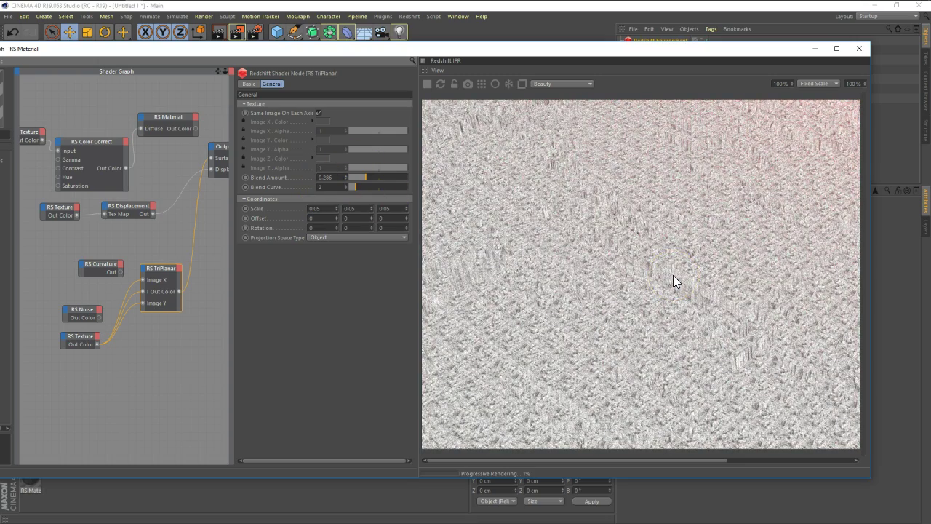
left_click_drag(755, 369, 731, 377)
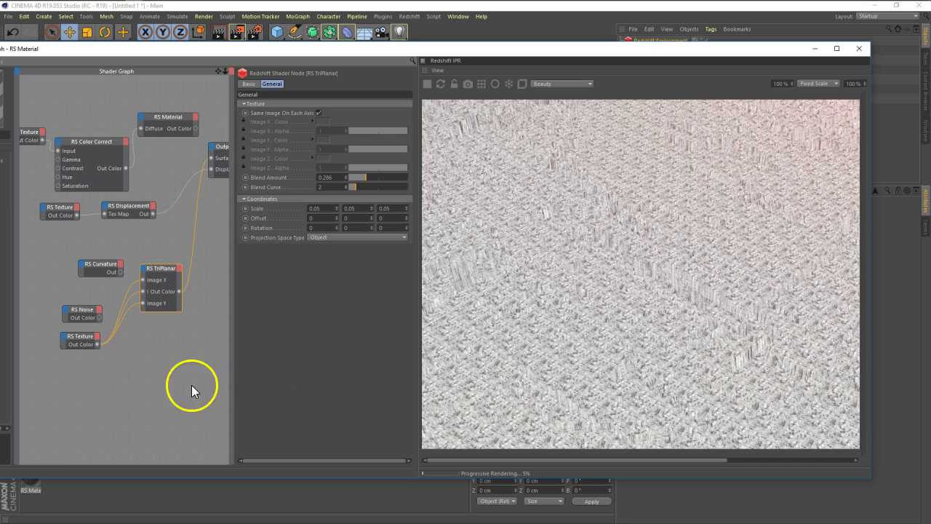
left_click(160, 274)
Add an RS Color Composite node to the shader graph.
left_click_drag(160, 273, 151, 315)
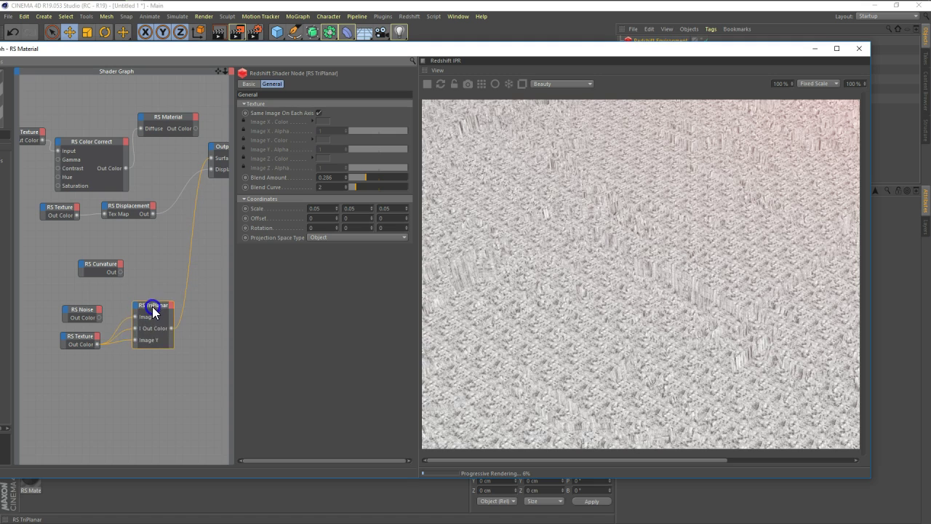
left_click(84, 339)
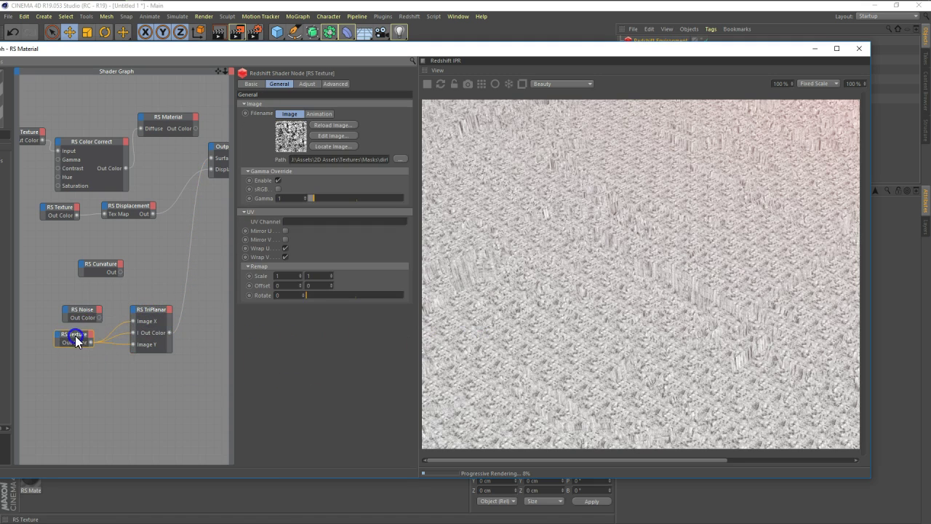
left_click_drag(107, 48, 305, 67)
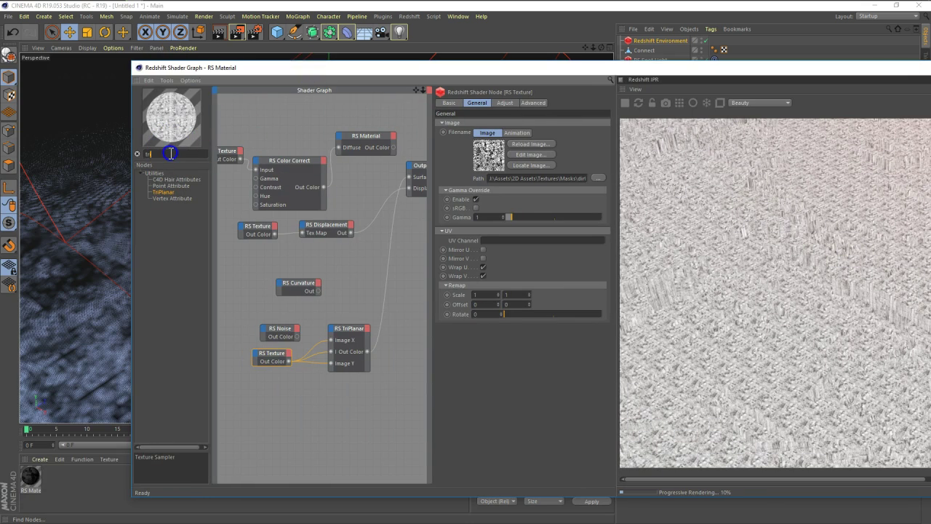
double_click(171, 153)
type("con")
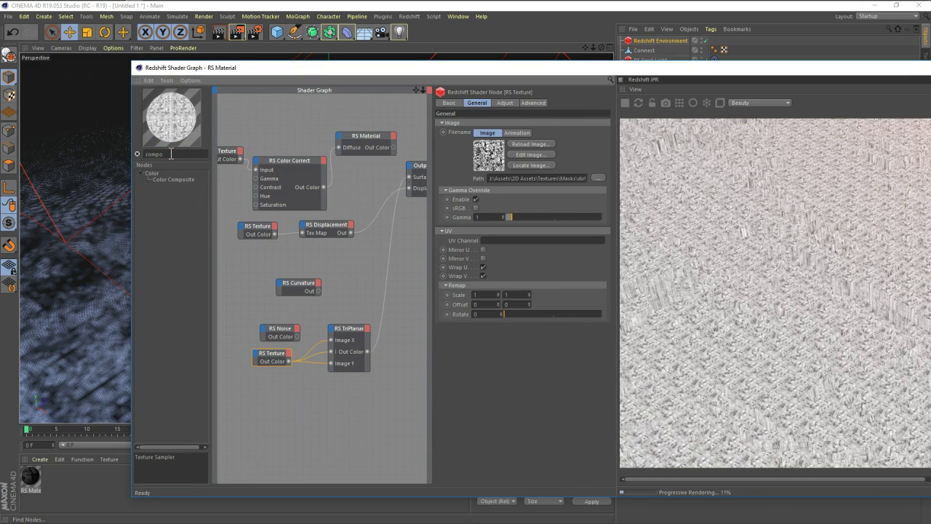
left_click_drag(177, 180, 385, 297)
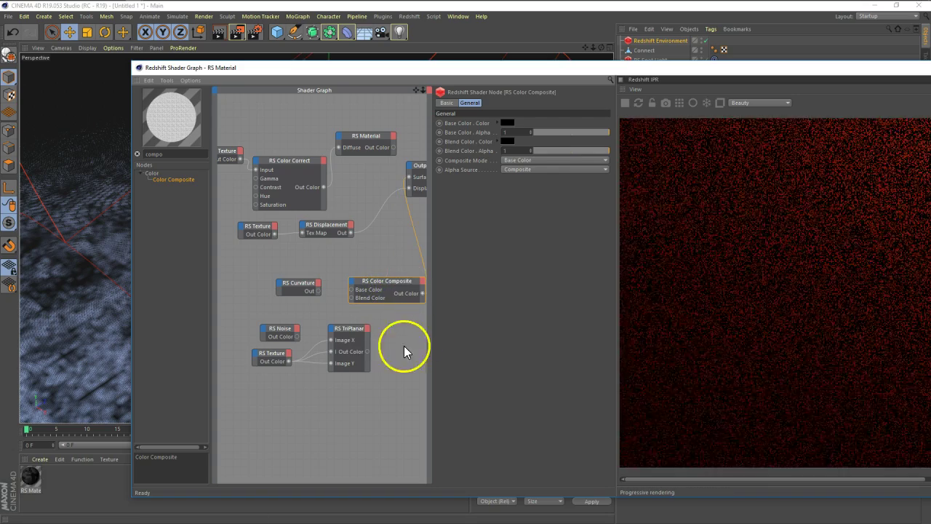
Wire RS Noise and TriPlanar into the Color Composite and set its mode to Multiply.
left_click(350, 339)
left_click_drag(286, 331, 265, 316)
left_click_drag(272, 357, 258, 359)
mouse_move(343, 328)
left_mouse_down()
mouse_move(316, 333)
mouse_move(352, 289)
left_mouse_up()
left_click(342, 359)
left_click_drag(341, 357, 352, 298)
left_click(373, 282)
left_click(539, 160)
left_click(524, 225)
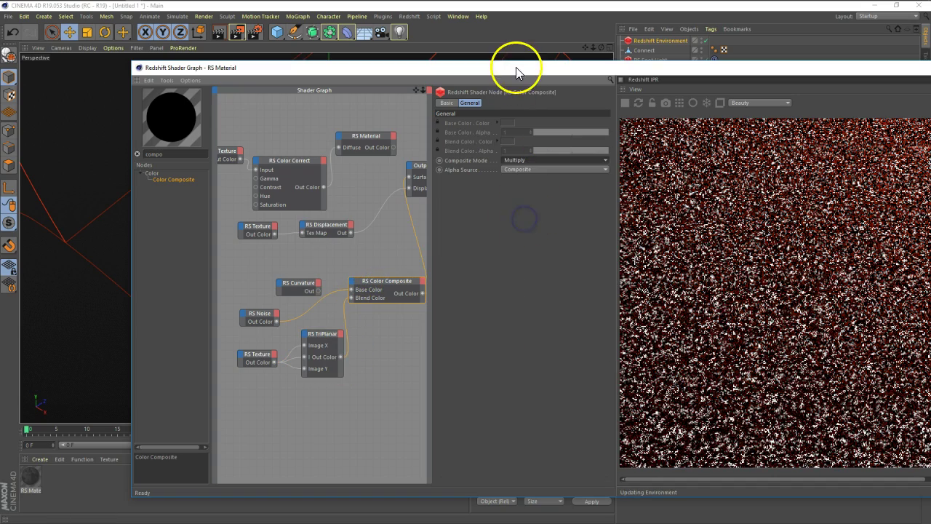
Rewire the composite so TriPlanar feeds Base Color and RS Noise feeds Blend Color.
double_click(516, 67)
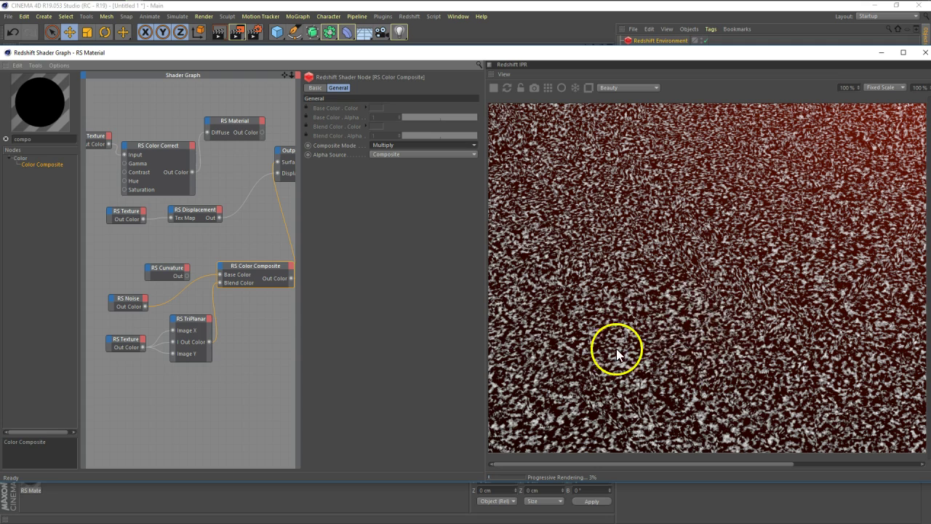
left_click(210, 297)
left_click(211, 342)
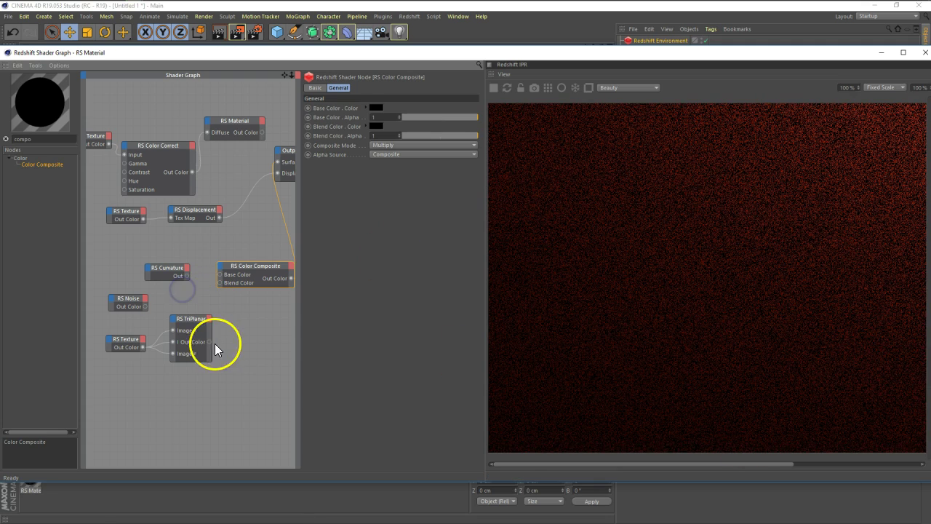
left_click_drag(210, 342, 220, 274)
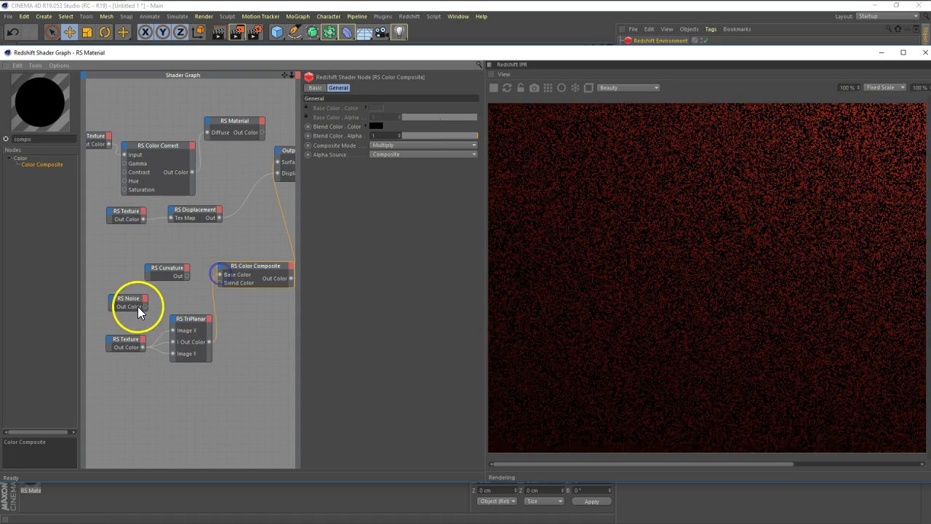
left_click_drag(144, 307, 221, 283)
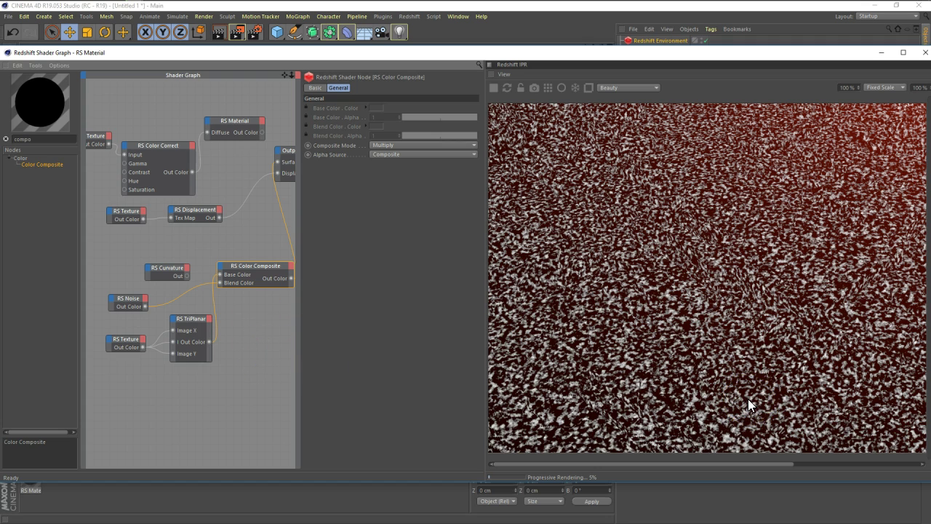
Raise the RS Noise Distortion to 3.9.
left_click(129, 299)
left_click(329, 90)
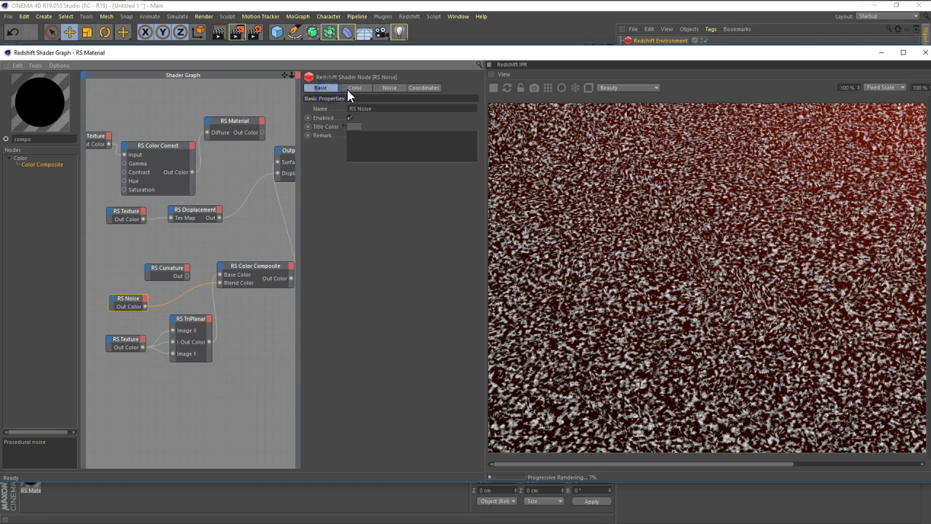
left_click(347, 89)
left_click(379, 91)
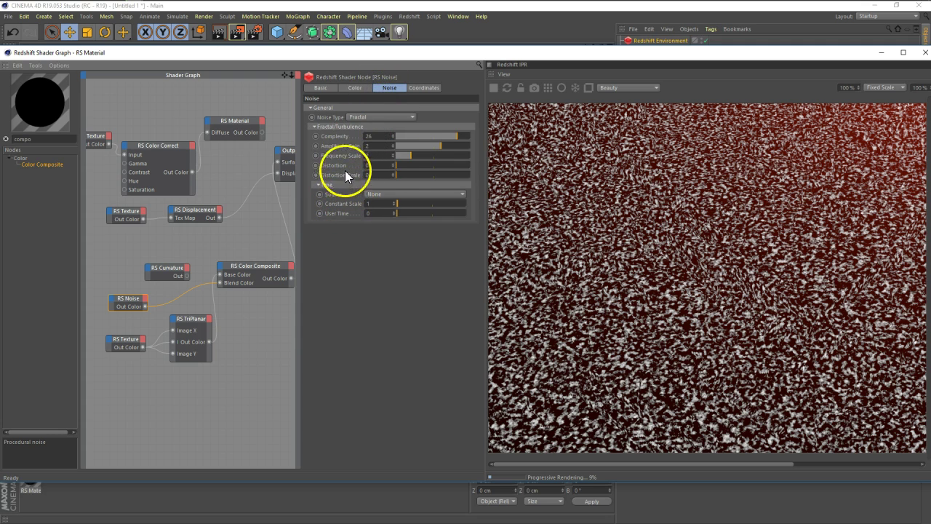
left_click_drag(416, 166, 427, 166)
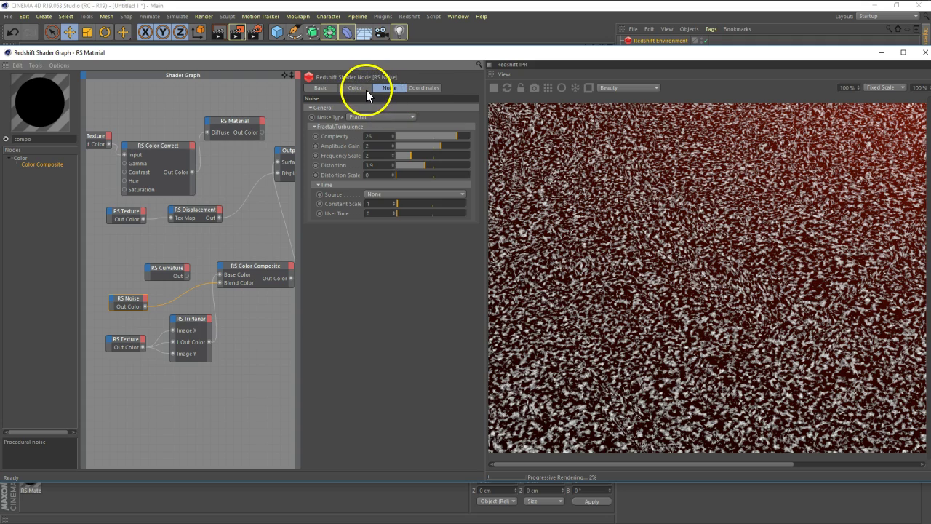
Set the noise Overall Scale to 1.88 and its X scale to 10.
left_click(422, 88)
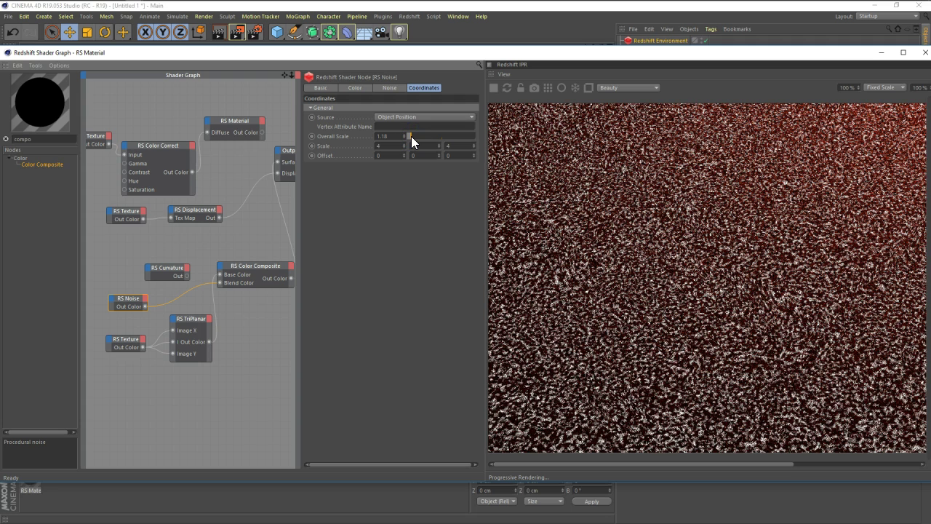
left_click_drag(411, 136, 414, 136)
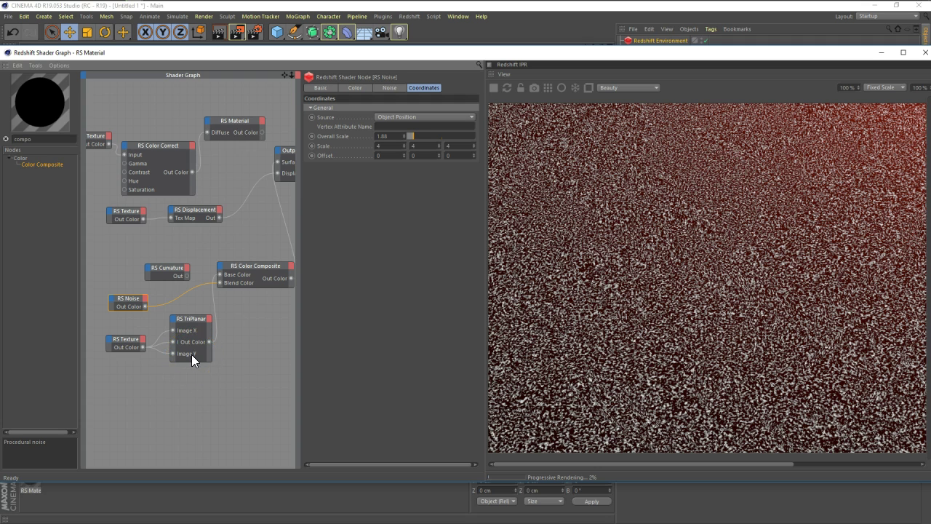
left_click(323, 305)
left_click_drag(404, 145, 406, 147)
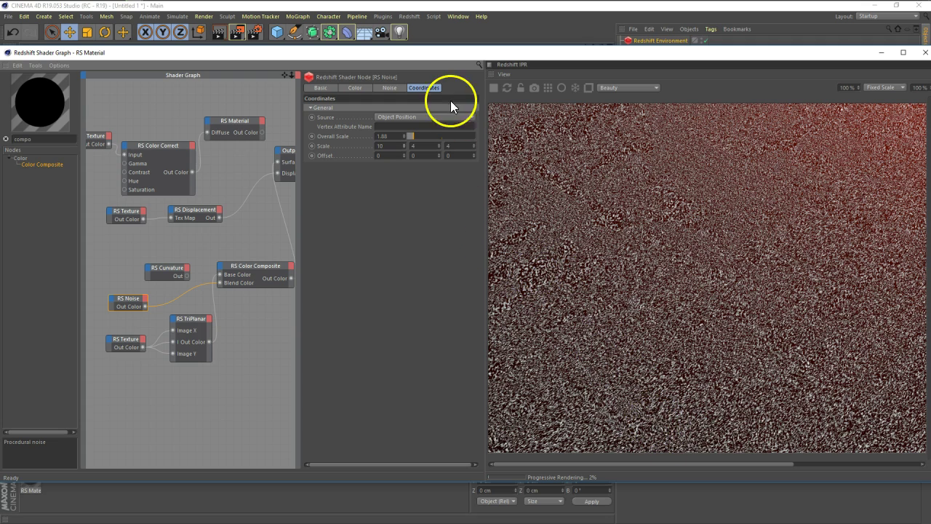
mouse_move(300, 258)
left_mouse_down()
mouse_move(331, 259)
mouse_move(277, 275)
left_mouse_up()
left_click(291, 265)
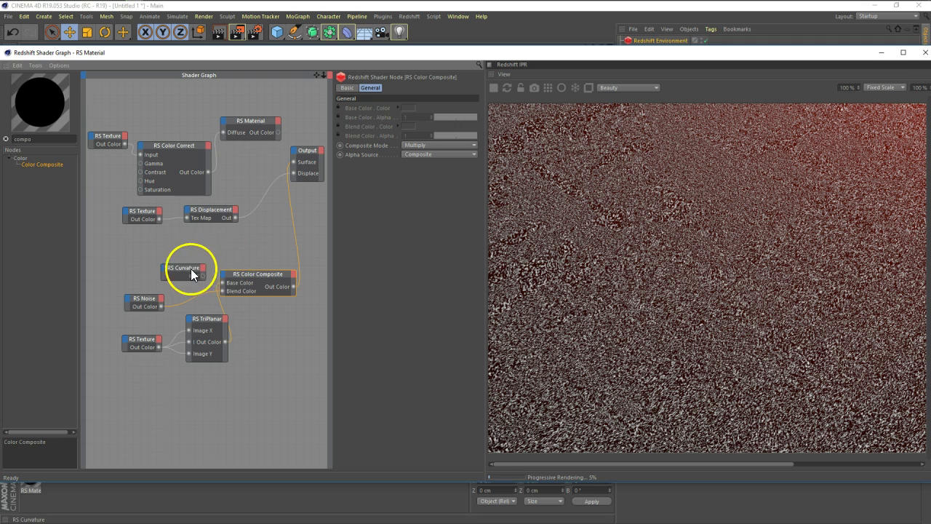
Move RS Curvature above the composite and wire it into the material Output.
left_click_drag(182, 270, 260, 243)
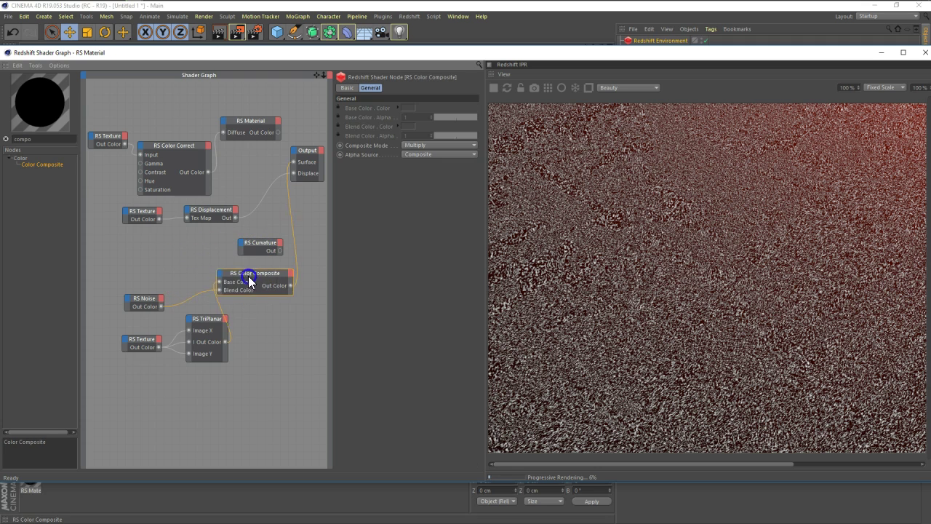
left_click_drag(248, 276, 264, 289)
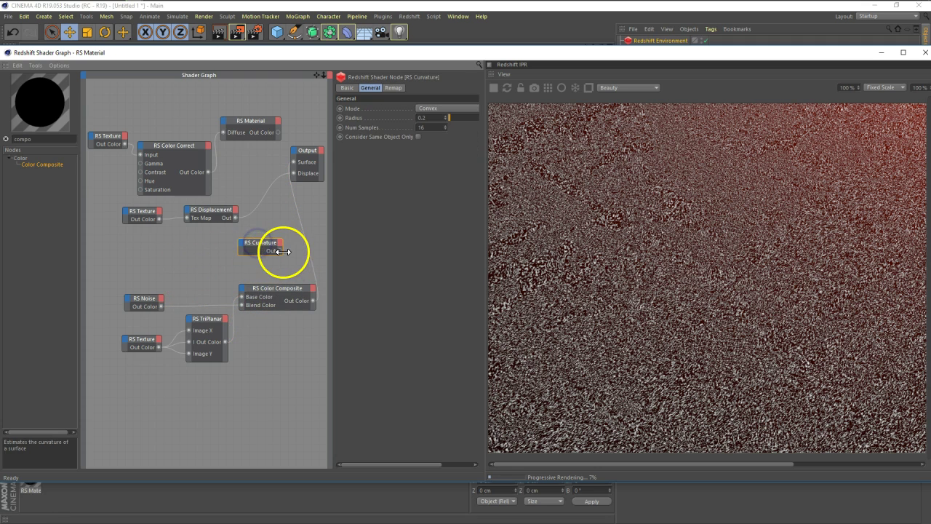
left_click_drag(282, 250, 293, 173)
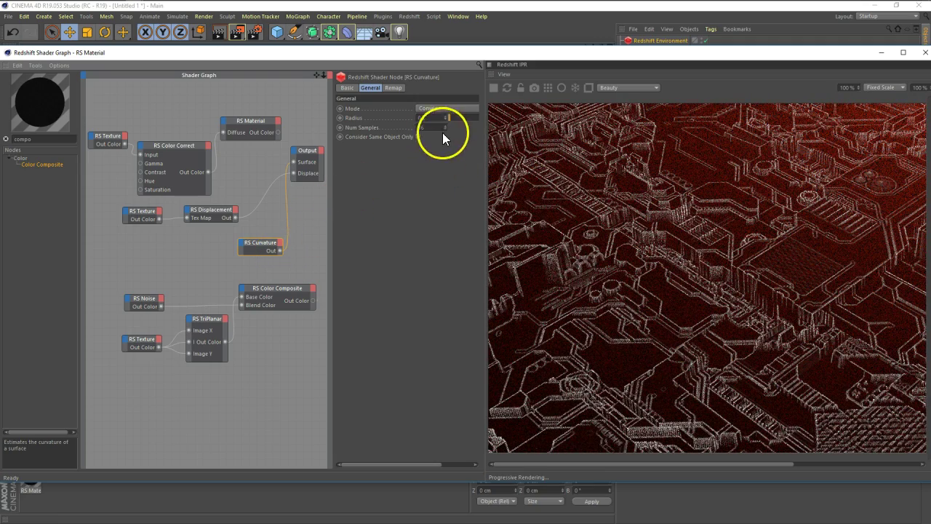
Adjust the Curvature Radius down to 0.23 for thin edge lines.
left_click_drag(450, 119, 471, 122)
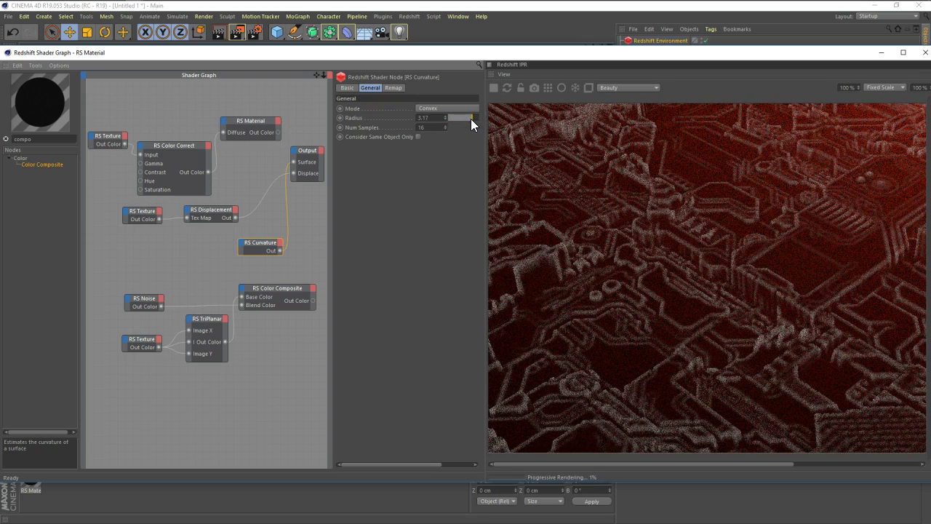
left_click_drag(469, 119, 463, 119)
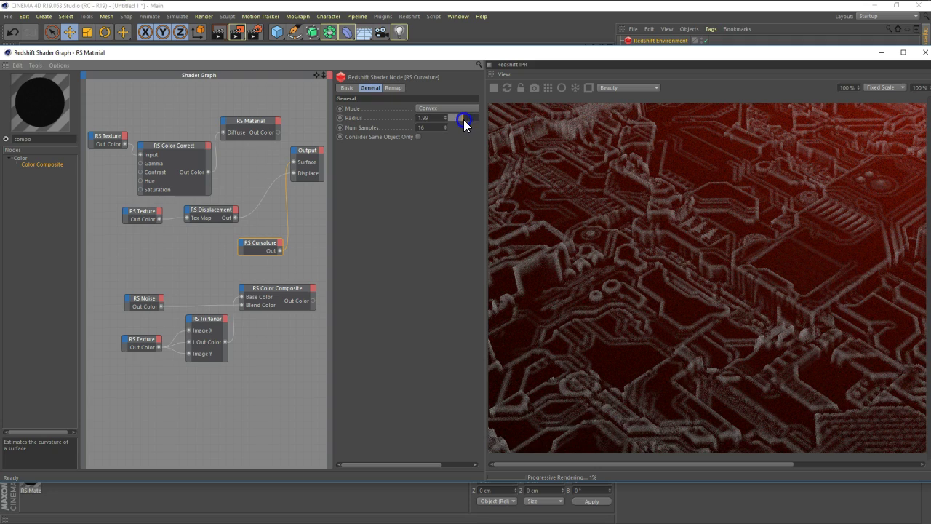
left_click(433, 118)
left_click_drag(434, 118, 390, 118)
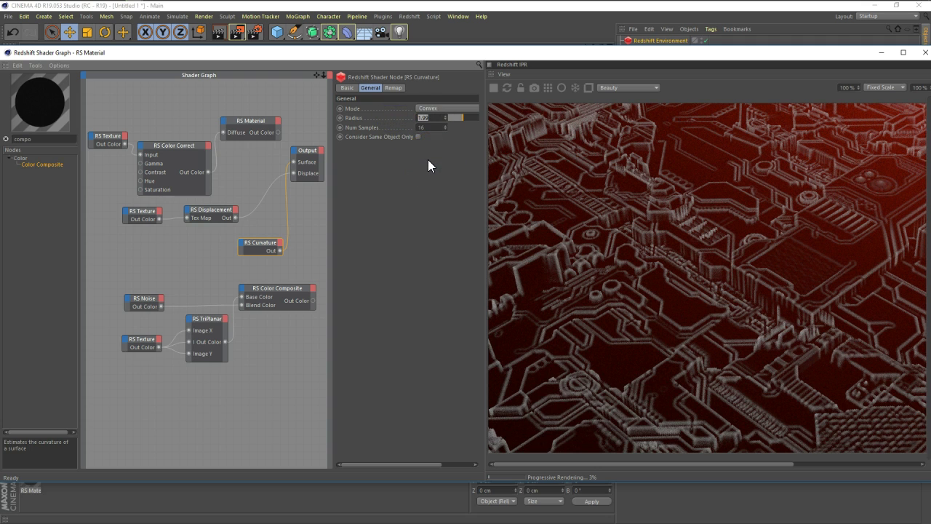
left_click_drag(459, 125, 450, 119)
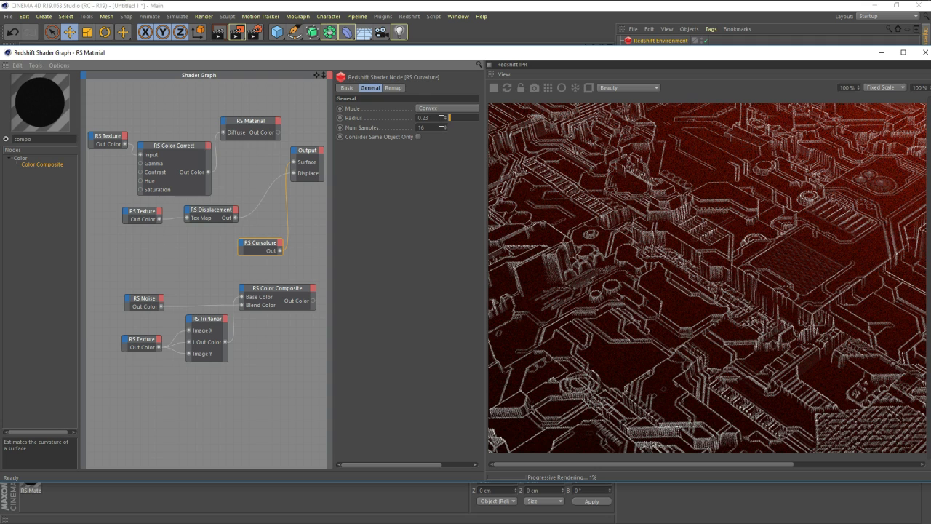
Search 'chan' and place an RS Change Range node beside RS Curvature.
left_click_drag(256, 55, 367, 60)
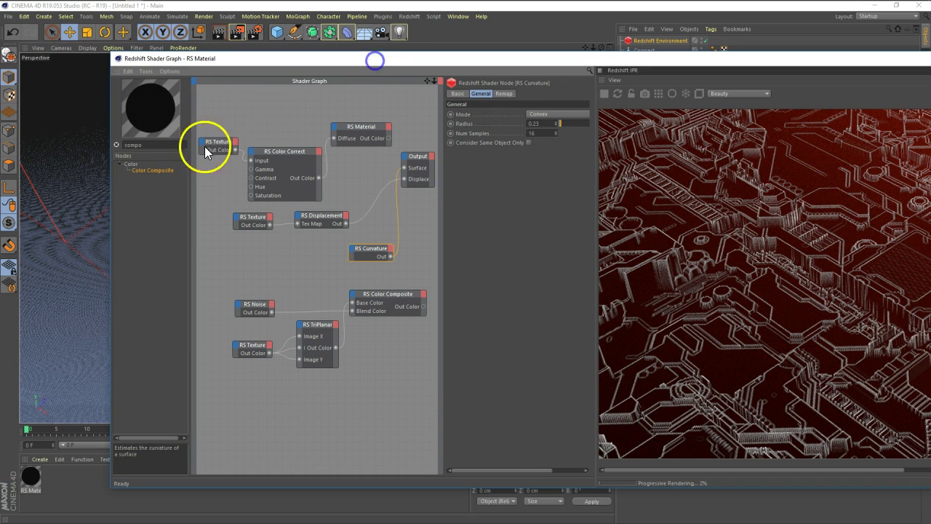
key("BackSpace")
key("BackSpace")
key("BackSpace")
type("chan")
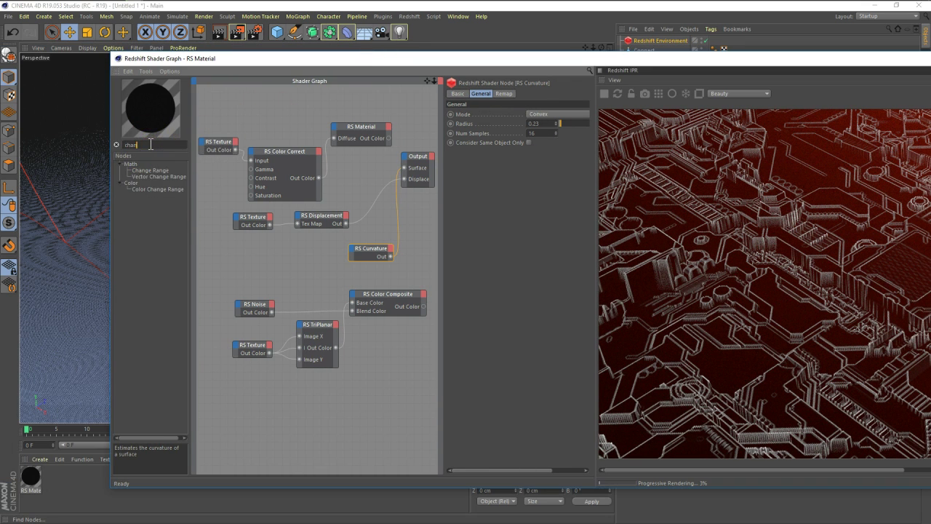
left_click(158, 172)
left_click_drag(155, 178, 415, 240)
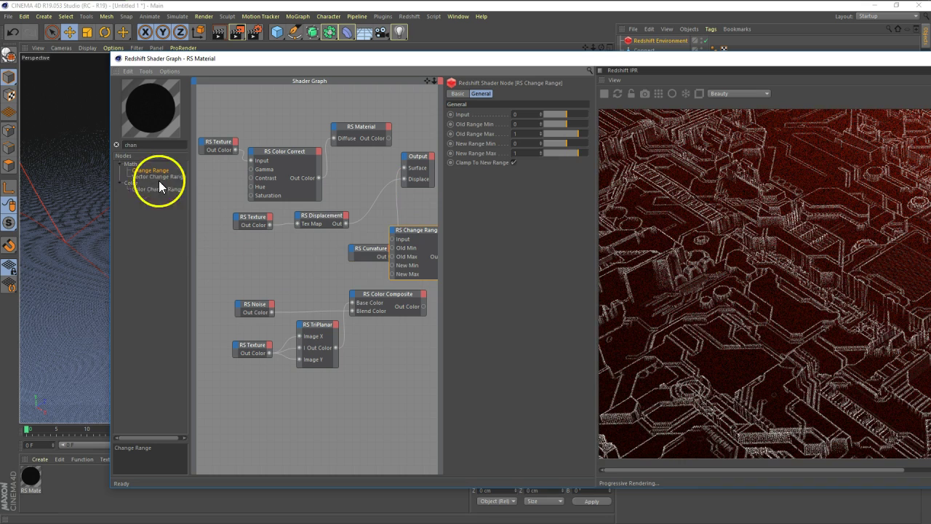
left_click_drag(369, 251, 292, 264)
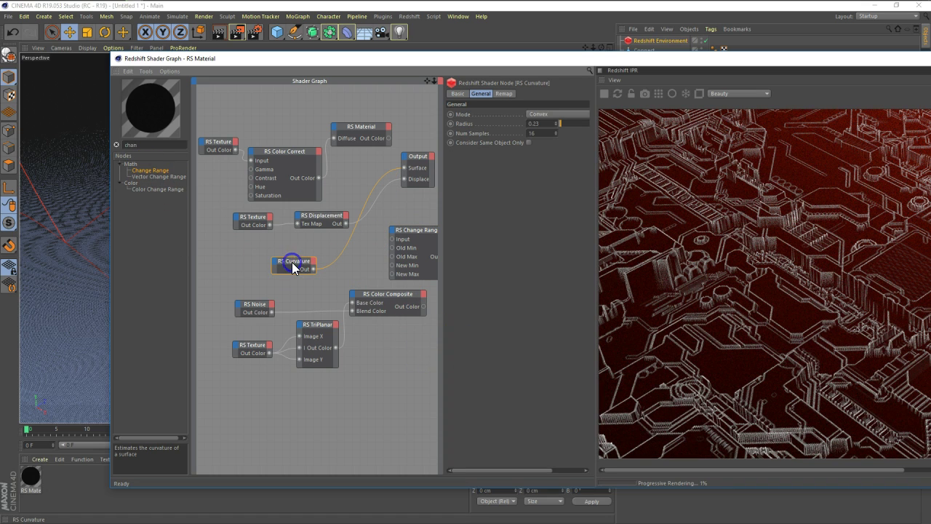
left_click(470, 103)
left_click_drag(464, 63, 337, 58)
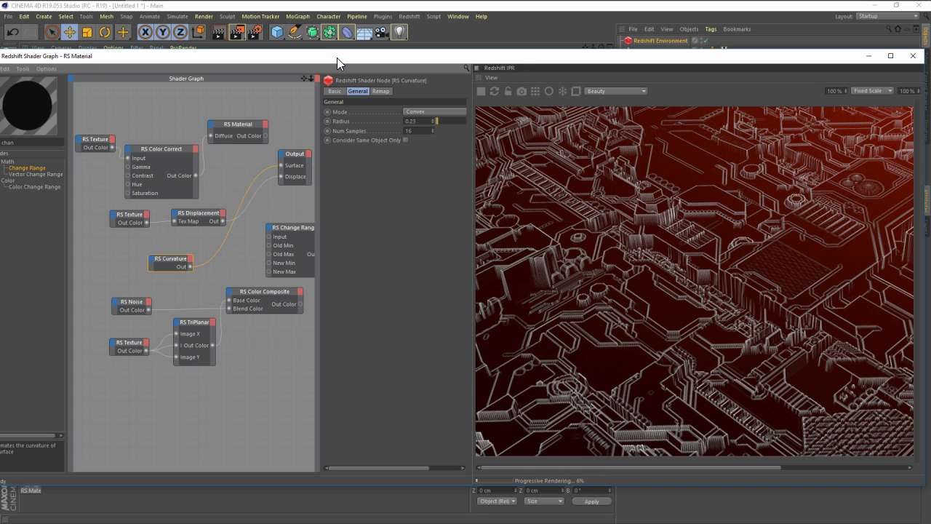
left_click(293, 229)
left_click_drag(295, 233, 270, 222)
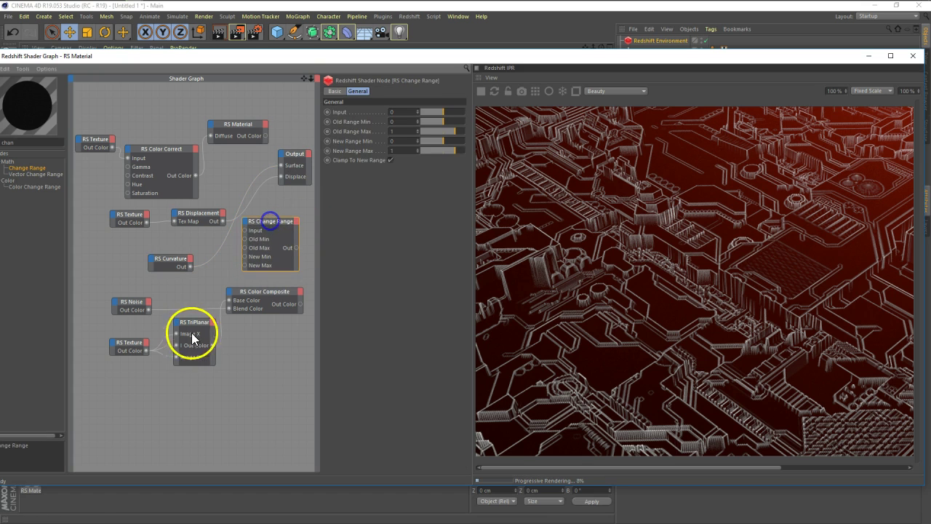
Rearrange the texture, Noise and Color Composite nodes and detach RS Curvature from Output.
mouse_move(192, 325)
left_mouse_down()
mouse_move(182, 338)
mouse_move(120, 357)
left_mouse_up()
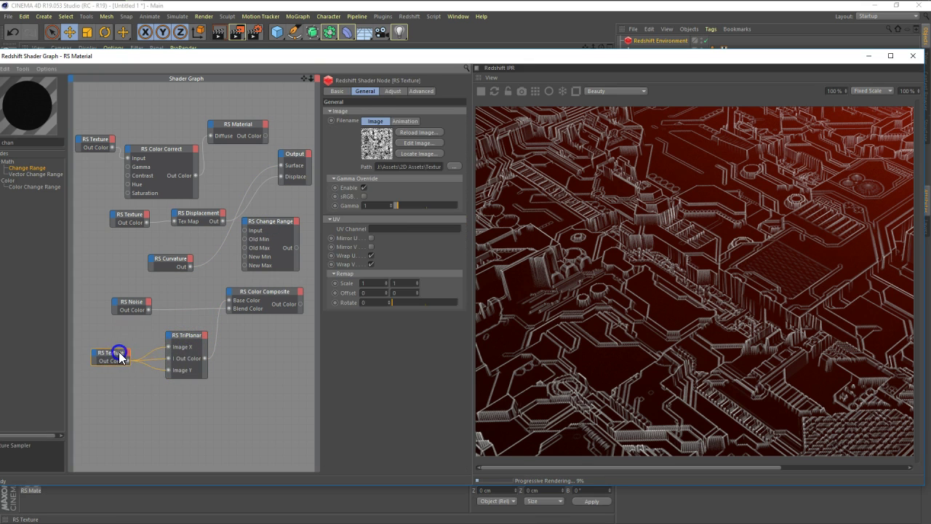
left_click_drag(130, 302, 107, 318)
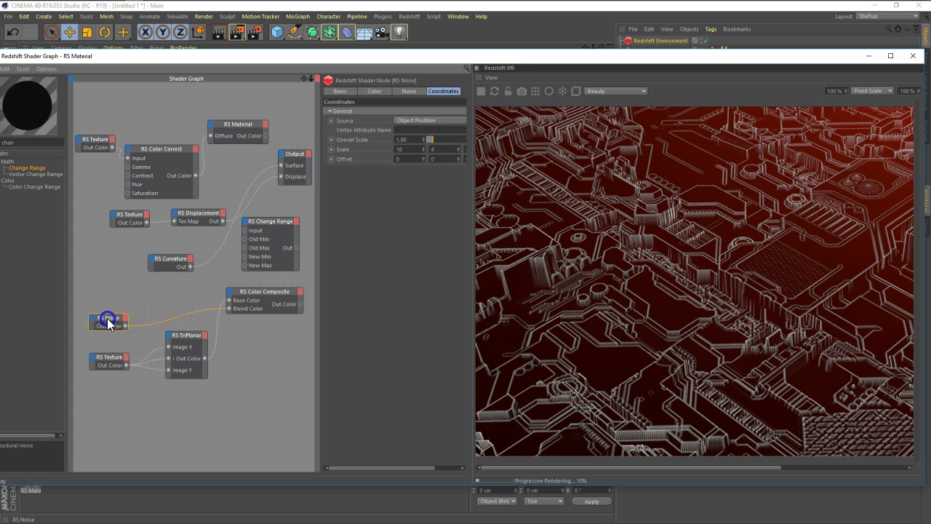
left_click(259, 294)
left_click_drag(259, 294, 236, 291)
left_click_drag(218, 254, 274, 226)
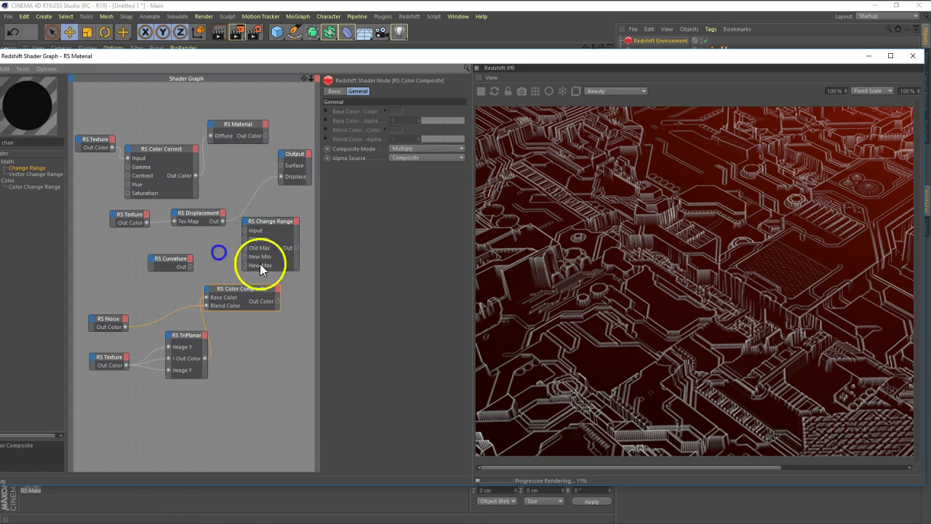
left_click_drag(267, 228, 266, 229)
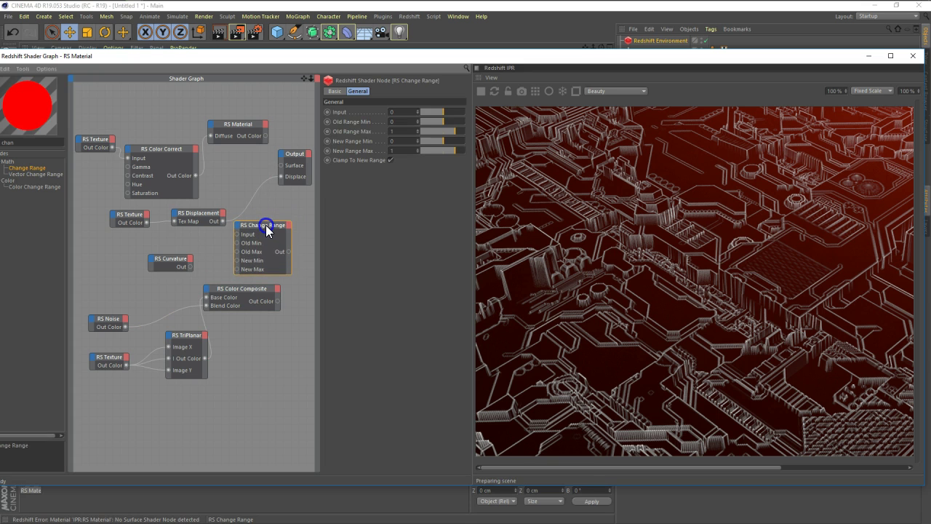
left_click_drag(243, 287, 250, 300)
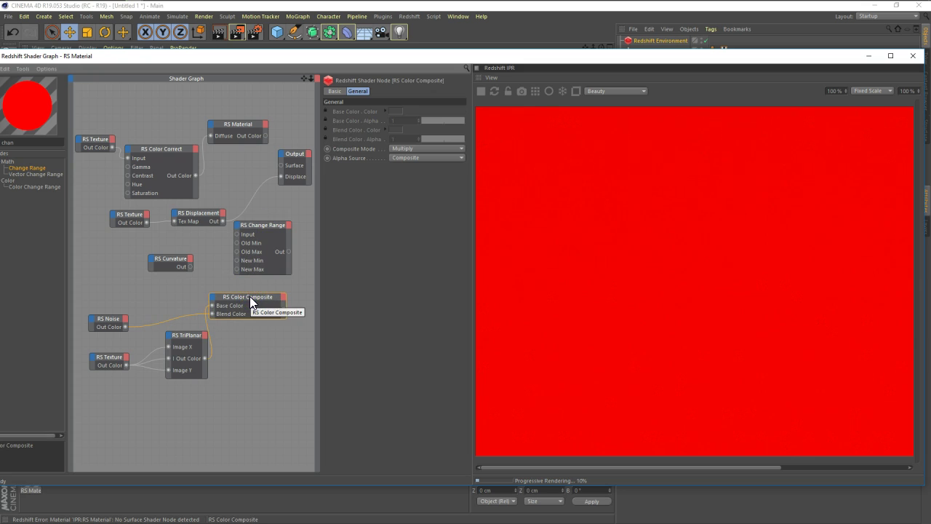
Connect Change Range Out to Output and Color Composite Out Color to Change Range Input.
left_click(170, 261)
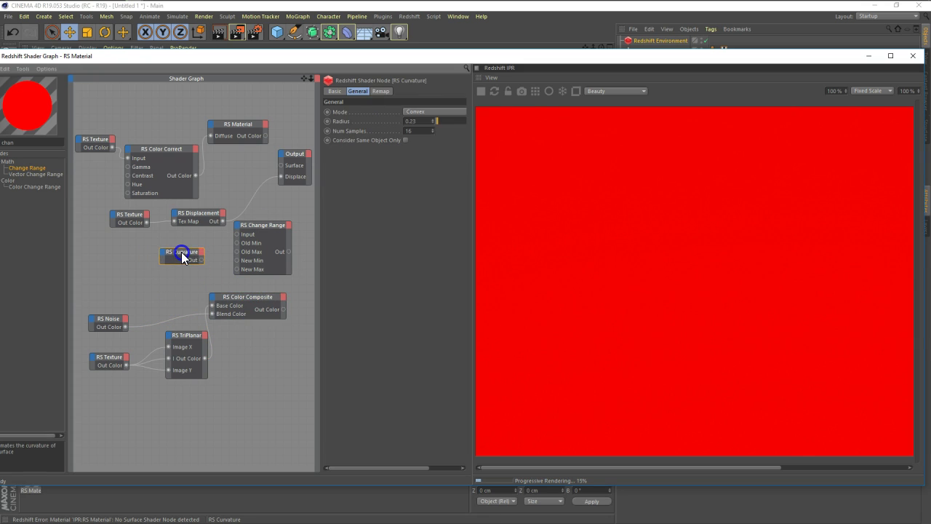
mouse_move(188, 250)
left_mouse_down()
mouse_move(254, 303)
mouse_move(230, 294)
left_mouse_up()
left_click_drag(258, 254, 237, 235)
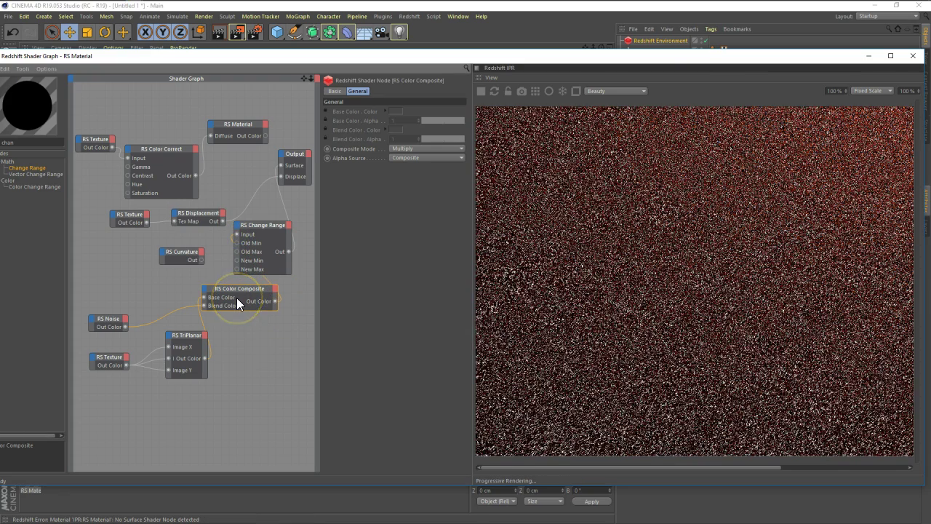
Select RS Change Range and inspect its old and new range values.
left_click(257, 230)
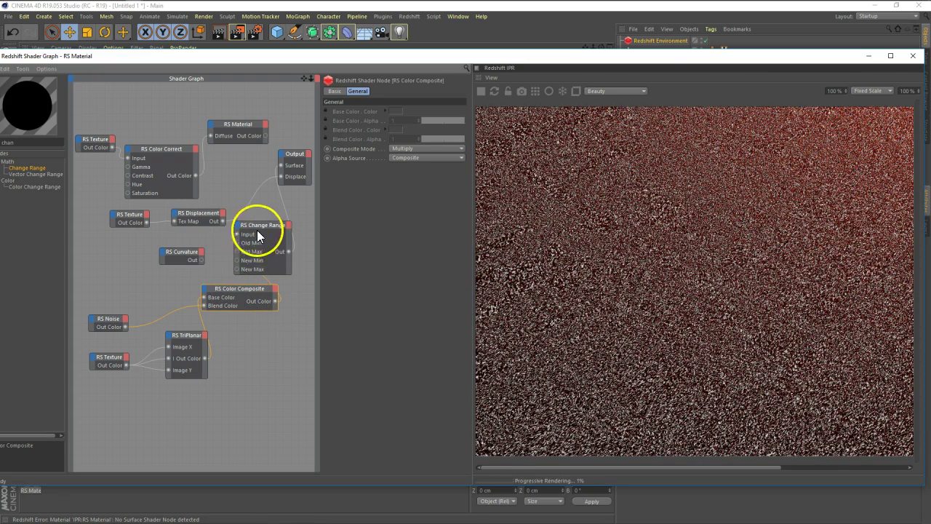
left_click(381, 202)
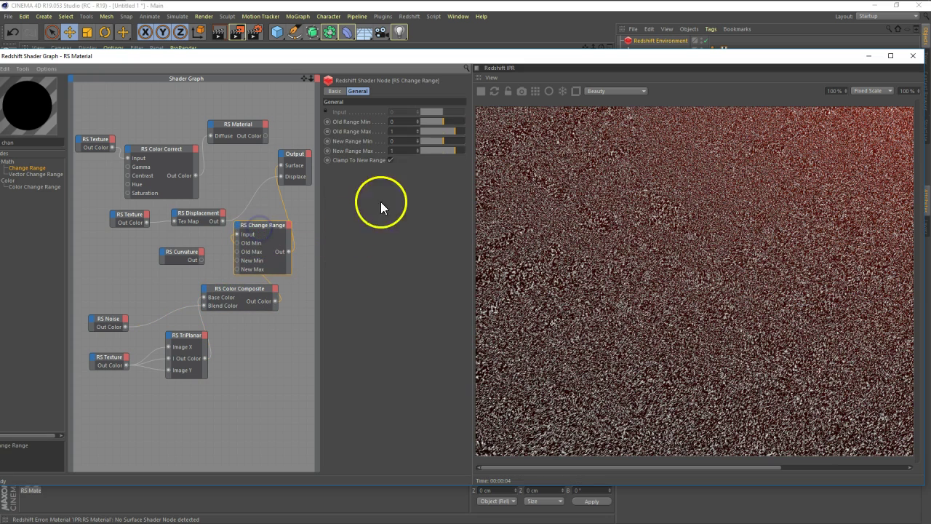
left_click(355, 134)
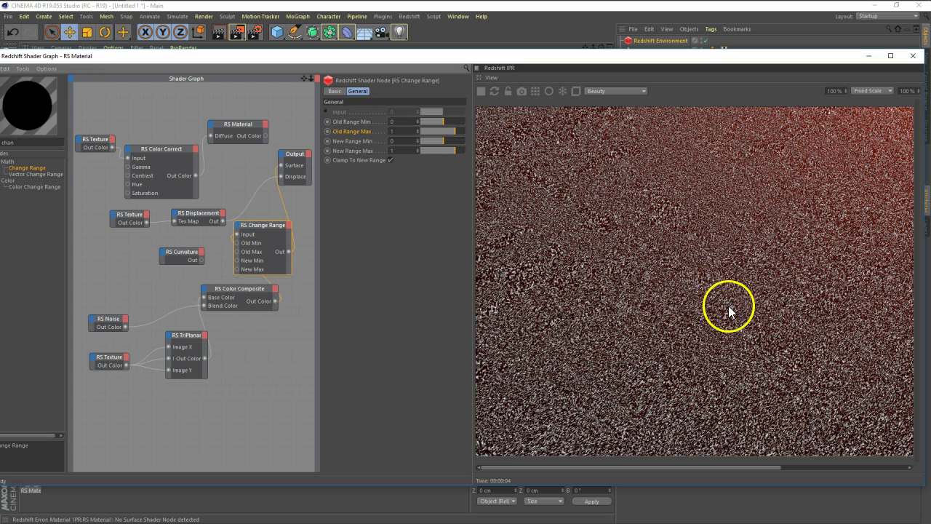
left_click(345, 142)
left_click(398, 144)
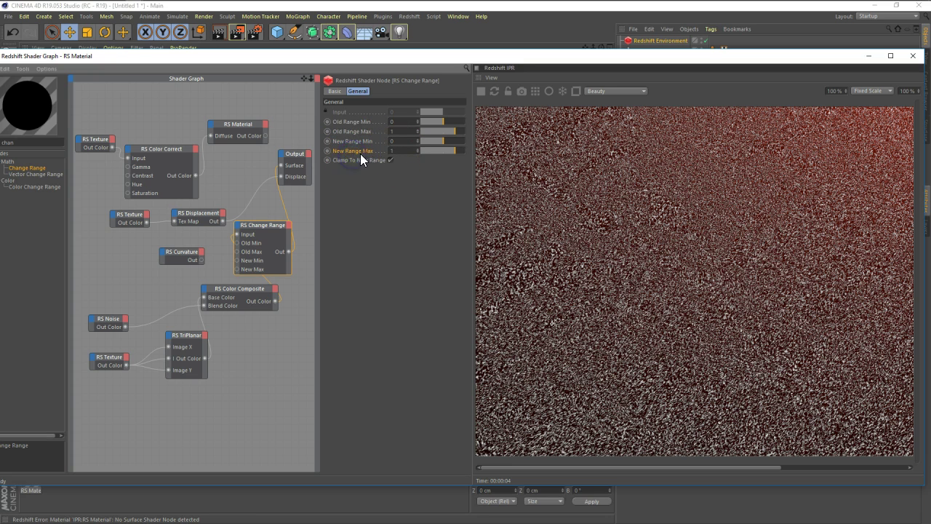
Set the RS Curvature Radius to 0.1 and refresh the render preview.
left_click(183, 251)
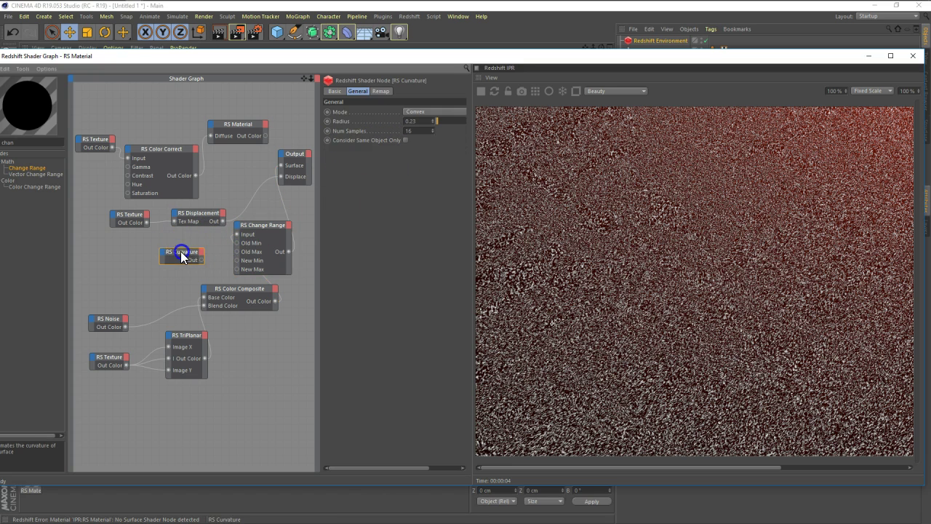
left_click(423, 121)
type("0.1")
key("Return")
left_click(419, 121)
left_click(634, 277)
left_click(390, 148)
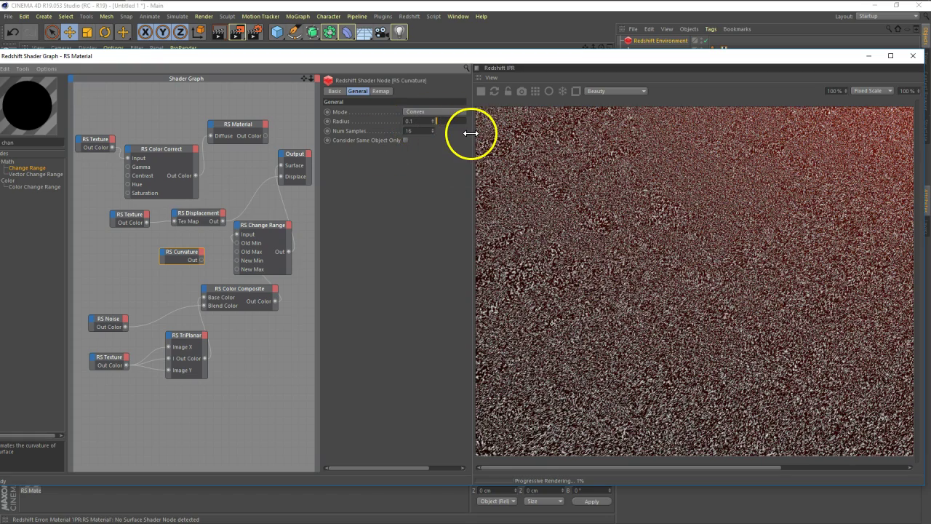
Set RS Change Range's New Range Max to 20, then to 3.
left_click(260, 226)
left_click(404, 151)
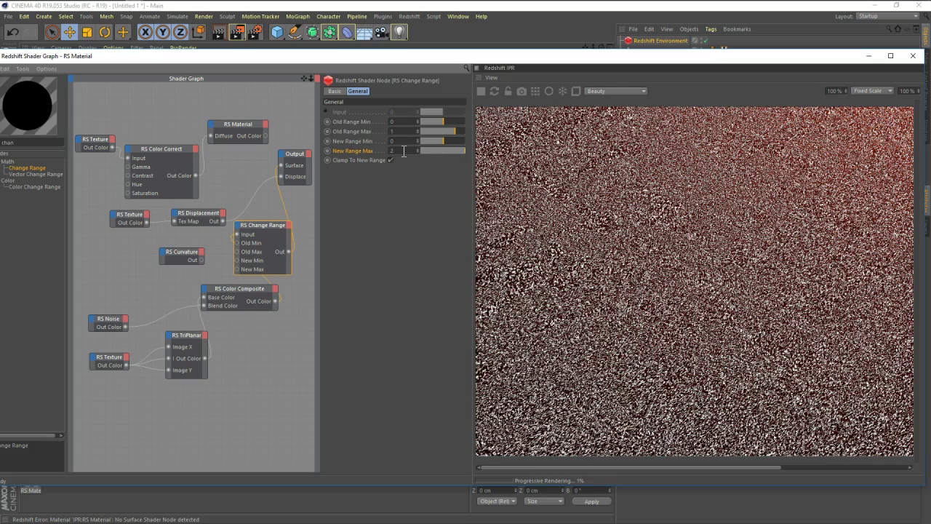
double_click(404, 151)
type("4")
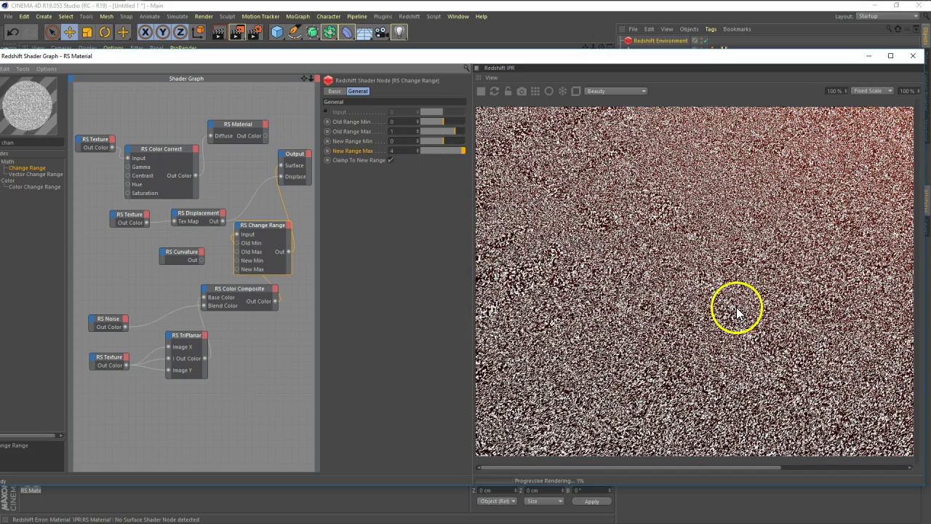
left_click(403, 151)
type("20")
key("Return")
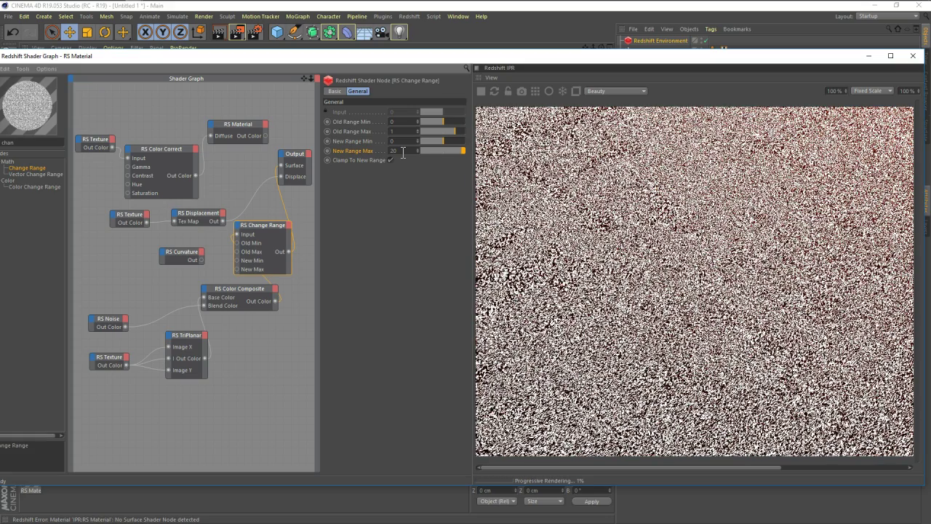
left_click(403, 151)
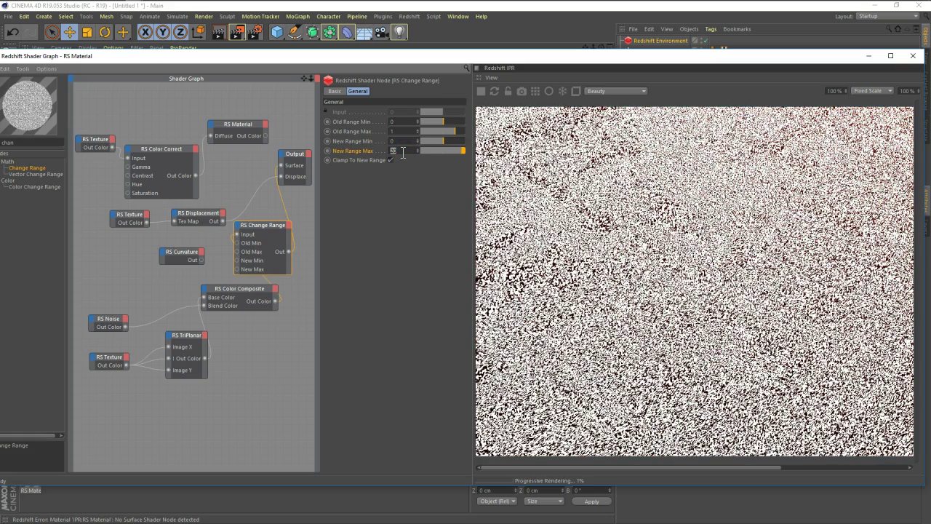
type("5")
key("Return")
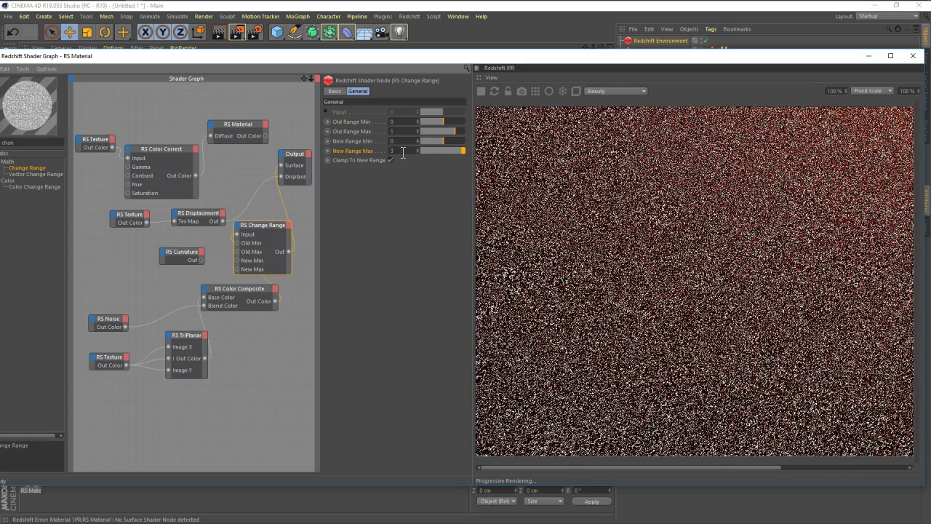
left_click(393, 266)
mouse_move(265, 226)
left_mouse_down()
mouse_move(274, 213)
mouse_move(276, 228)
left_mouse_up()
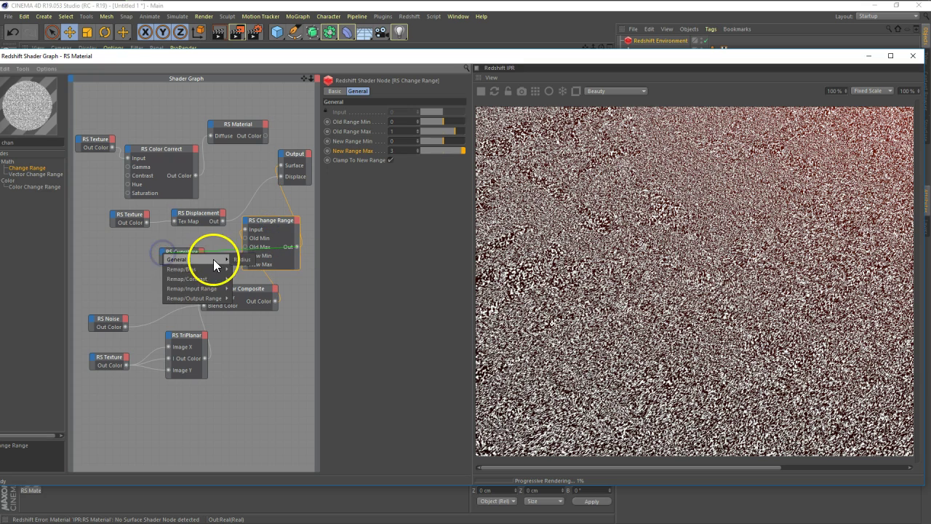
Wire Change Range into the Curvature Radius and Curvature Out into Output's Displace.
left_click(235, 260)
mouse_move(200, 260)
left_mouse_down()
mouse_move(271, 179)
mouse_move(274, 230)
left_mouse_up()
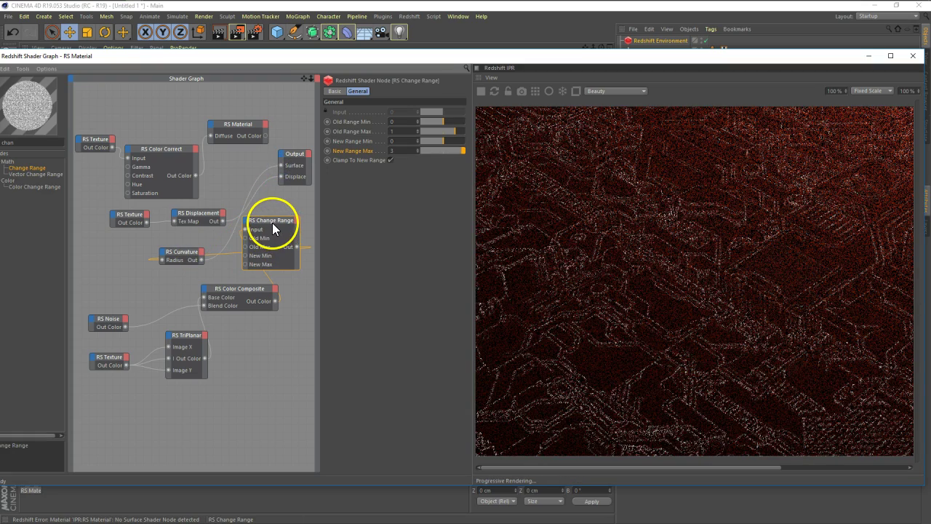
left_click_drag(346, 55, 301, 45)
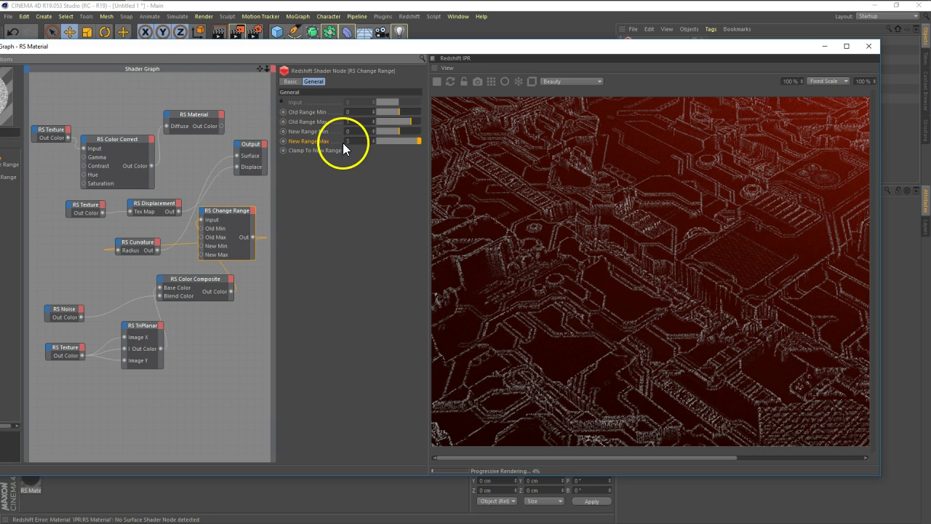
Try New Range Max at 20, then set it back to 3.
type("20")
key("Return")
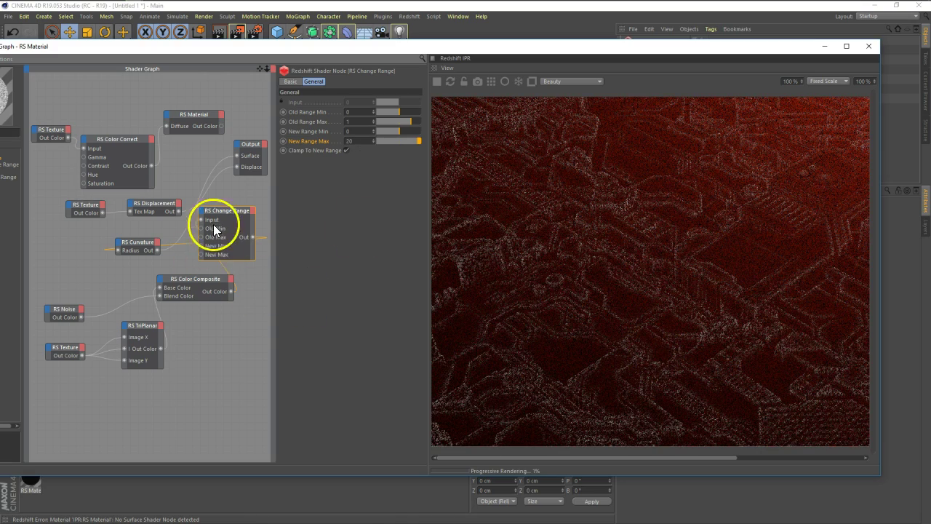
left_click_drag(214, 228, 215, 214)
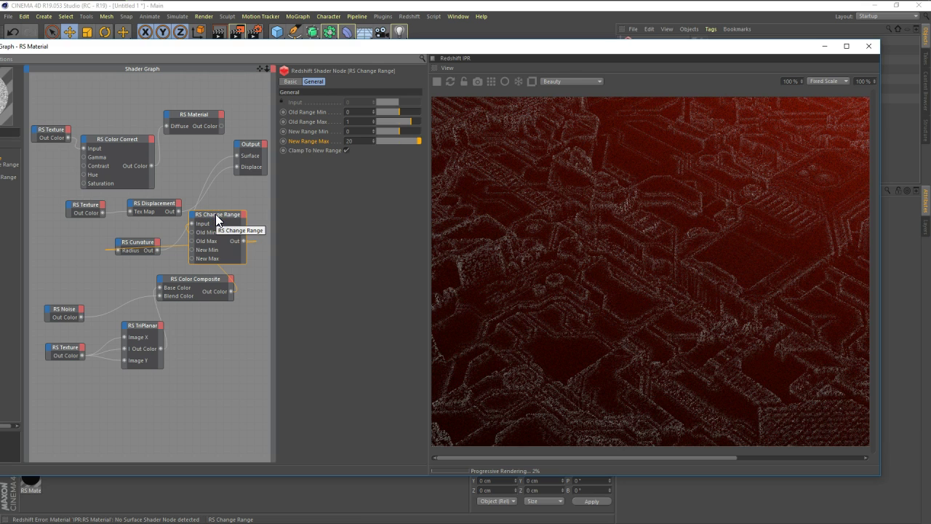
left_click(581, 274)
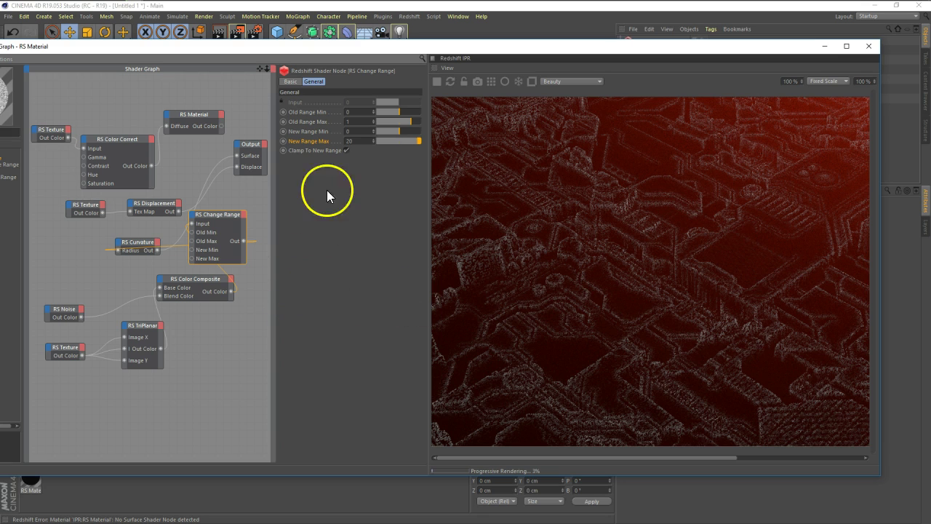
double_click(359, 143)
type("3")
key("Return")
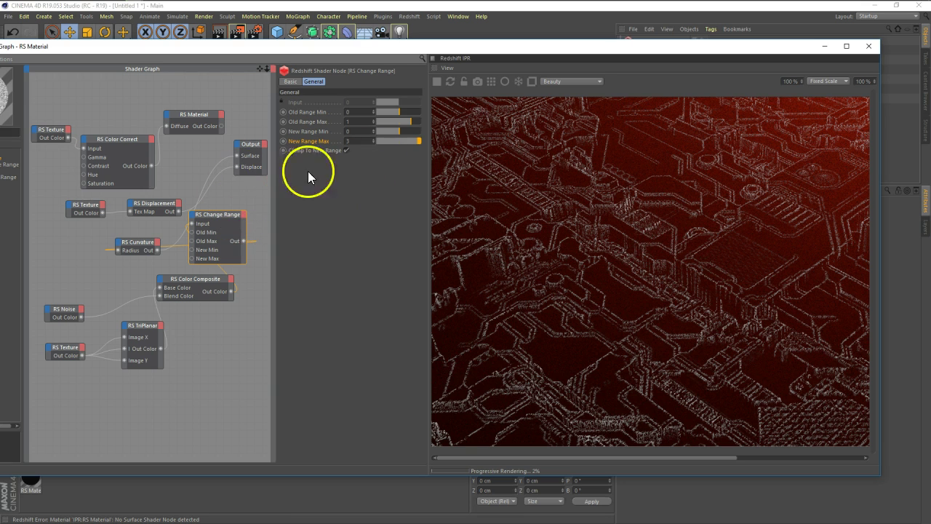
left_click_drag(233, 51, 451, 69)
Search nodes for 'mate' and place a new RS Material beside the Output node.
double_click(201, 150)
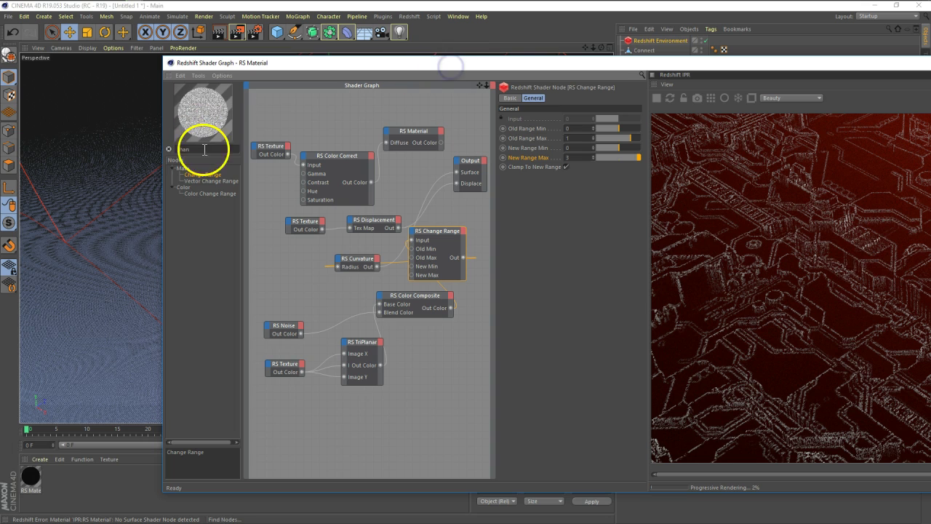
type("mate")
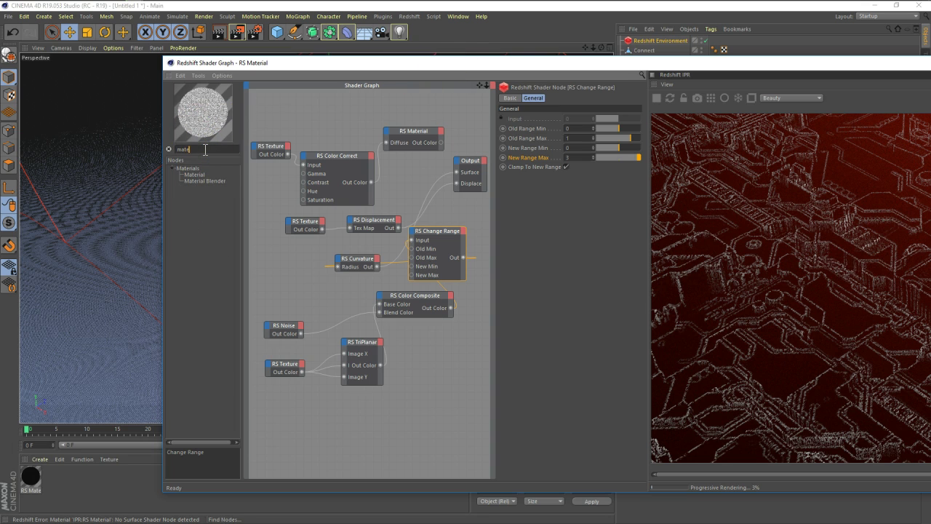
left_click_drag(195, 178, 461, 211)
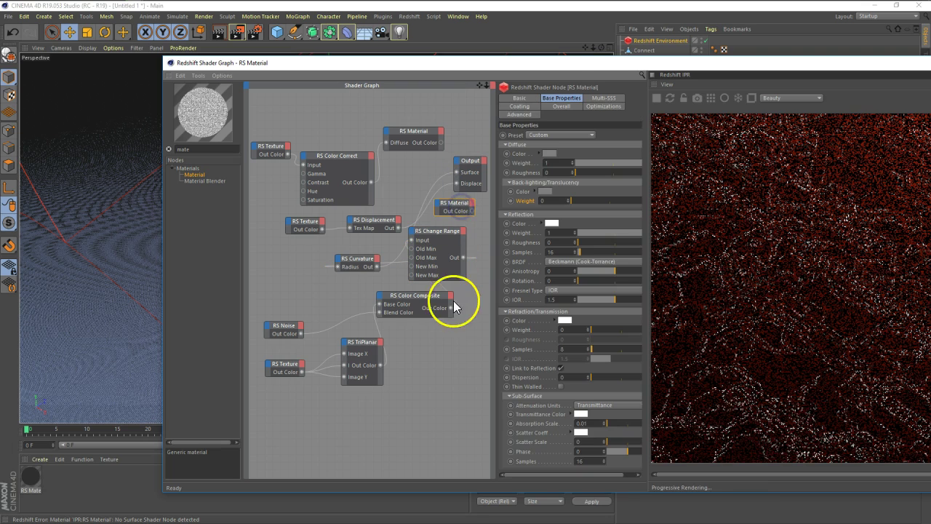
left_click_drag(478, 93, 466, 264)
mouse_move(451, 171)
left_mouse_down()
mouse_move(362, 180)
mouse_move(465, 173)
left_mouse_up()
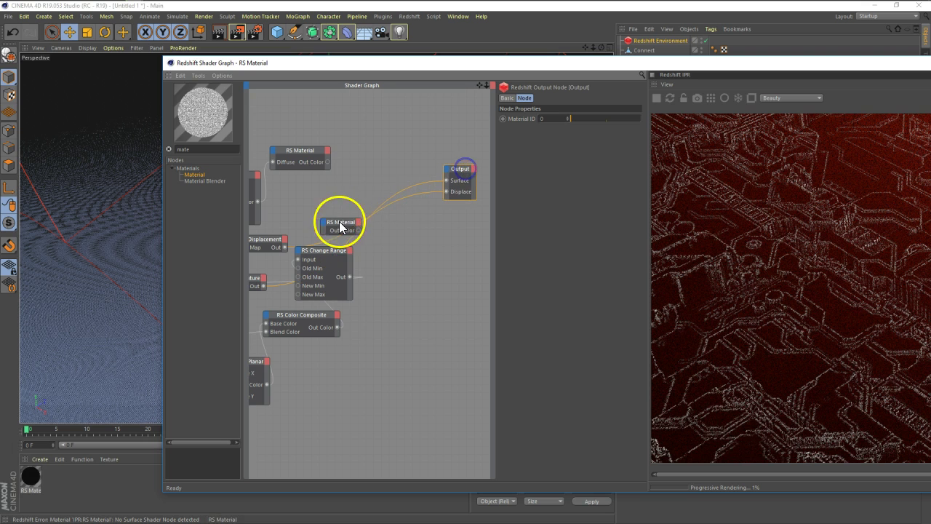
left_click_drag(340, 221, 366, 177)
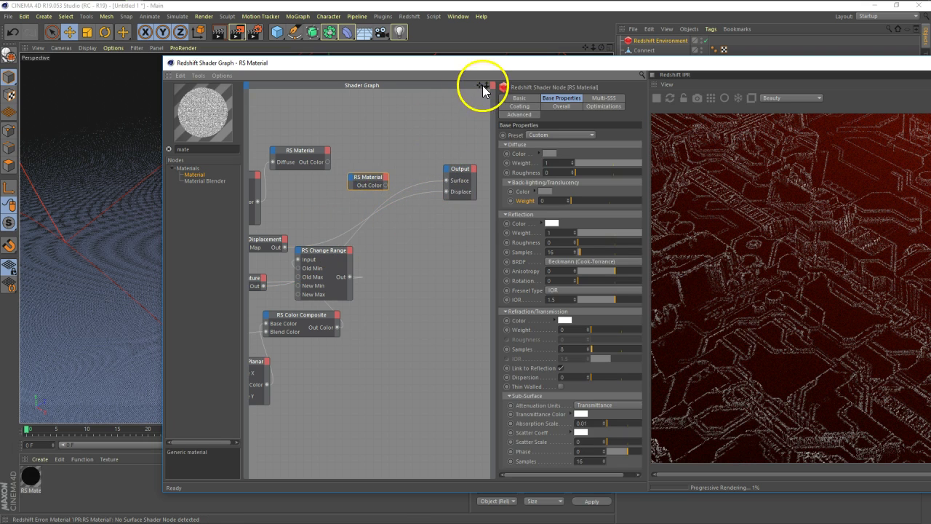
left_click_drag(483, 85, 484, 264)
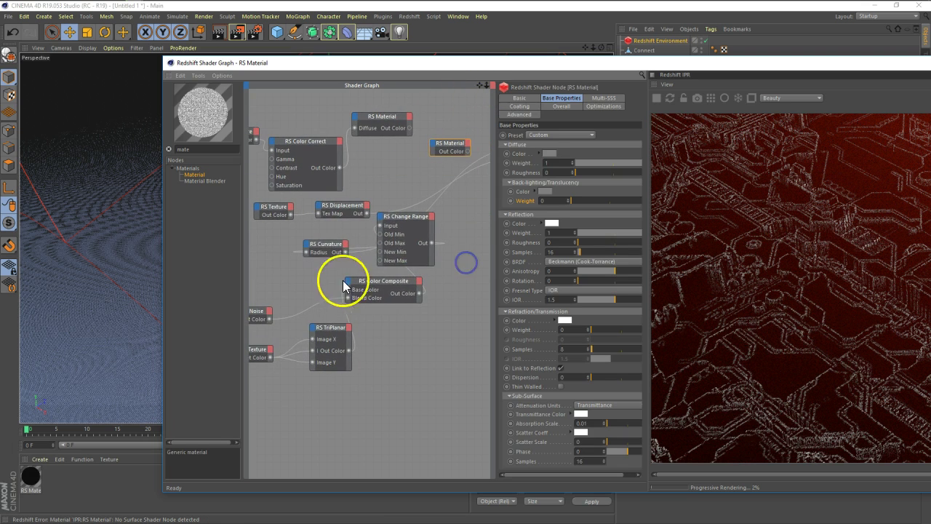
Regroup the Curvature and Change Range nodes and wire Color Composite into Change Range Input.
left_click_drag(412, 218, 439, 233)
mouse_move(330, 248)
left_mouse_down()
mouse_move(294, 264)
mouse_move(460, 206)
left_mouse_up()
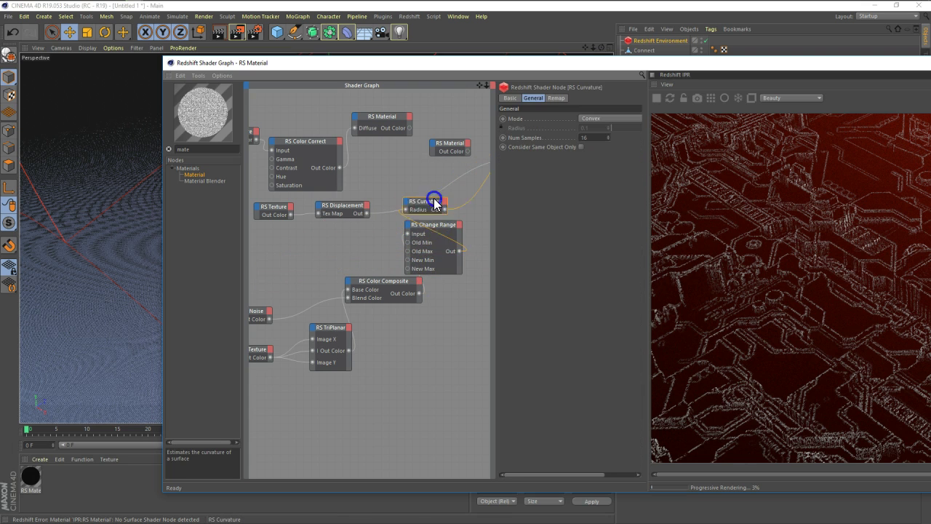
mouse_move(382, 287)
left_mouse_down()
mouse_move(352, 262)
mouse_move(407, 233)
mouse_move(440, 248)
mouse_move(430, 288)
left_mouse_up()
mouse_move(449, 212)
left_mouse_down()
mouse_move(461, 234)
mouse_move(403, 375)
left_mouse_up()
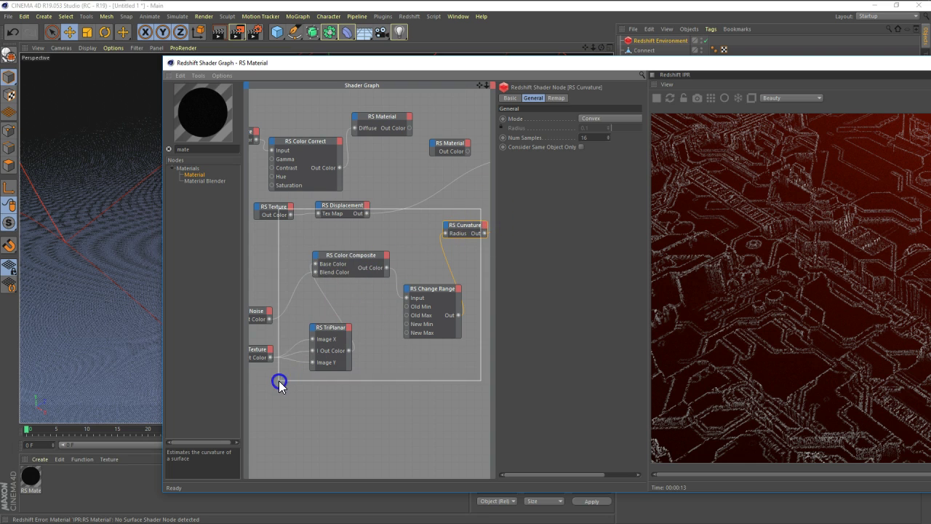
mouse_move(476, 219)
left_mouse_down()
mouse_move(459, 241)
mouse_move(244, 380)
left_mouse_up()
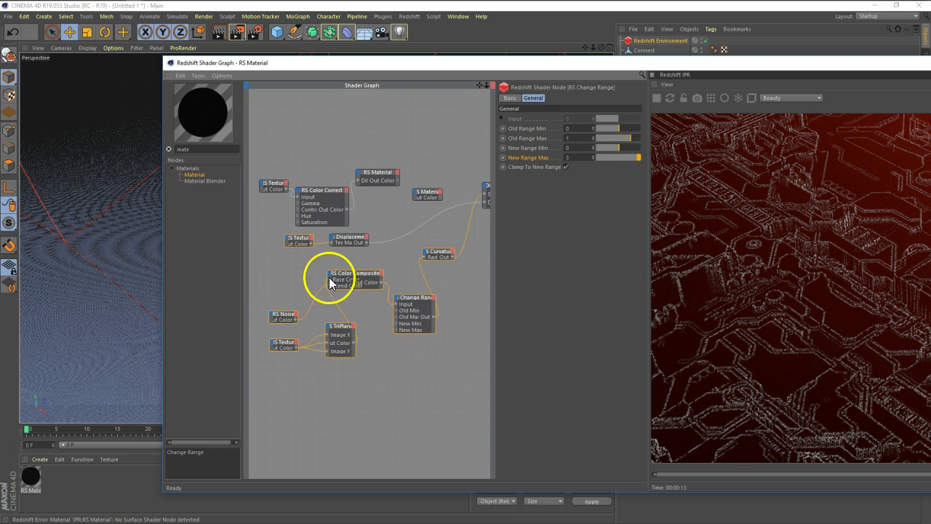
left_click(302, 263)
mouse_move(454, 253)
left_mouse_down()
mouse_move(461, 278)
mouse_move(259, 392)
left_mouse_up()
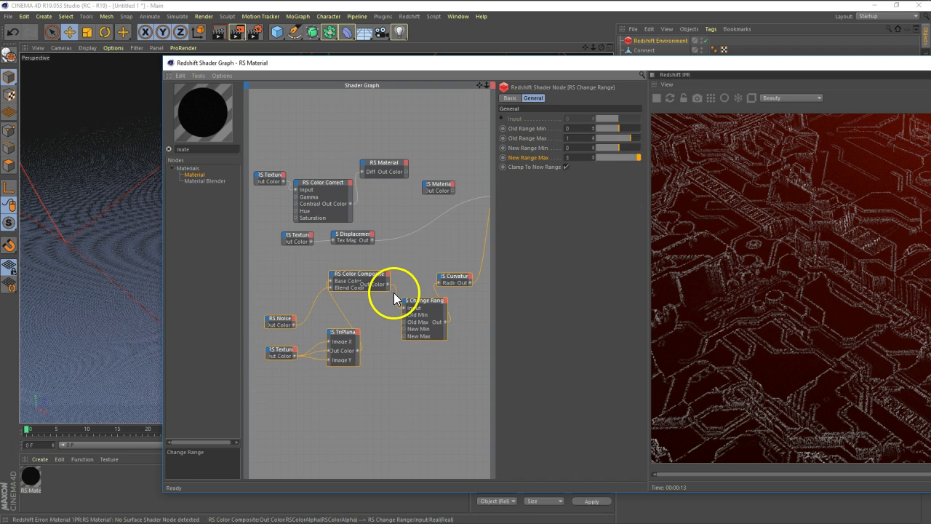
left_click(511, 98)
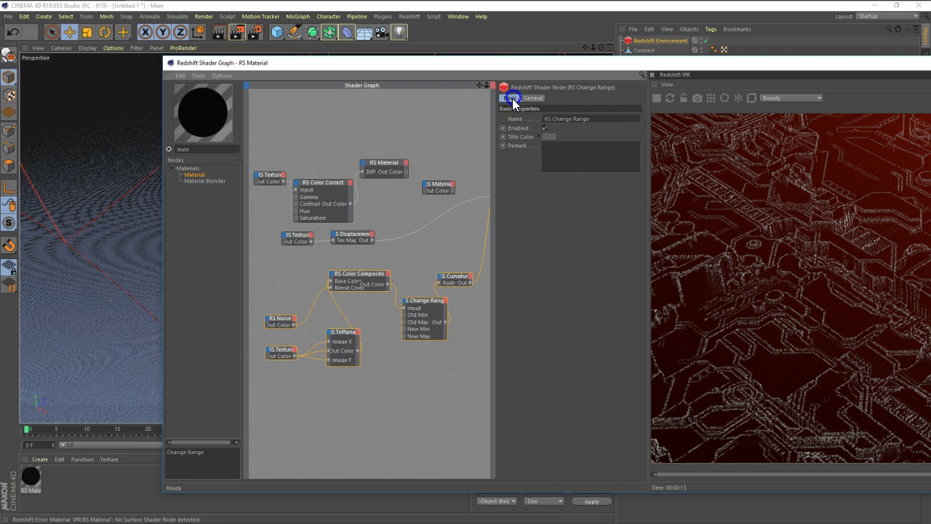
Give the selected node's title a saturated full-brightness blue colour.
left_click(548, 137)
left_click(605, 143)
left_click(622, 152)
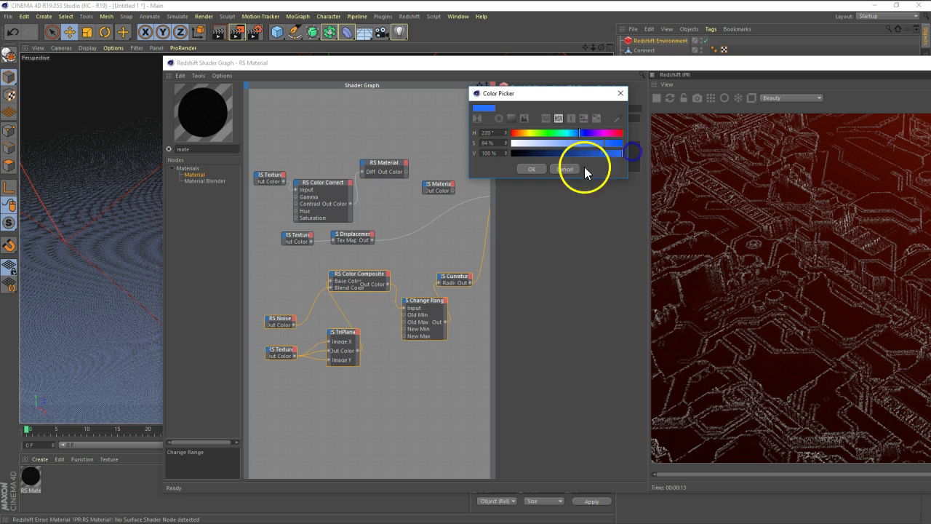
left_click(532, 169)
Shift the Displacement and Texture nodes aside and move the new RS Material to the top.
left_click(377, 348)
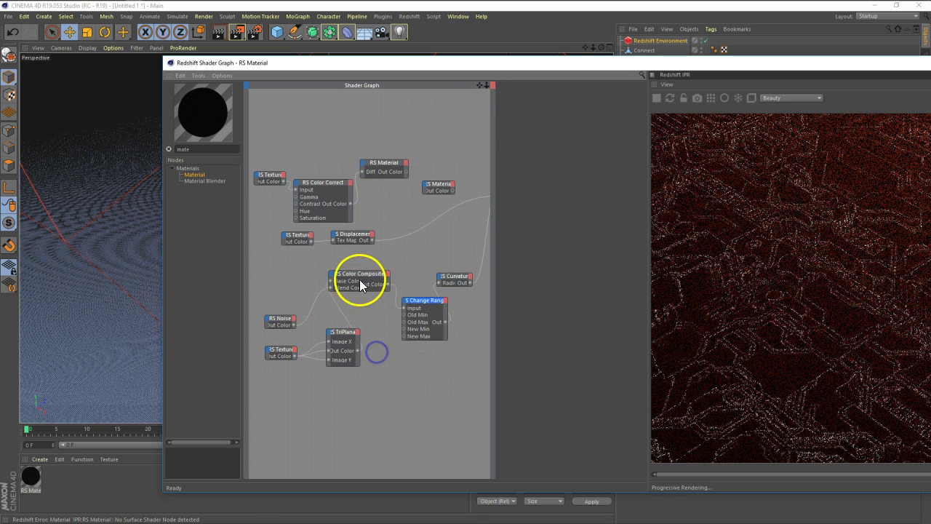
left_click(359, 274)
left_click(421, 260)
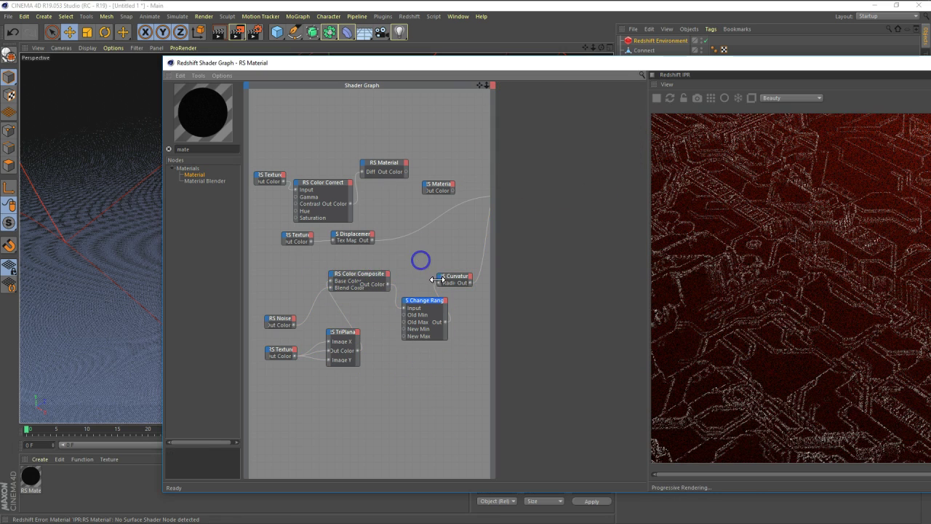
middle_click_drag(468, 264, 440, 267)
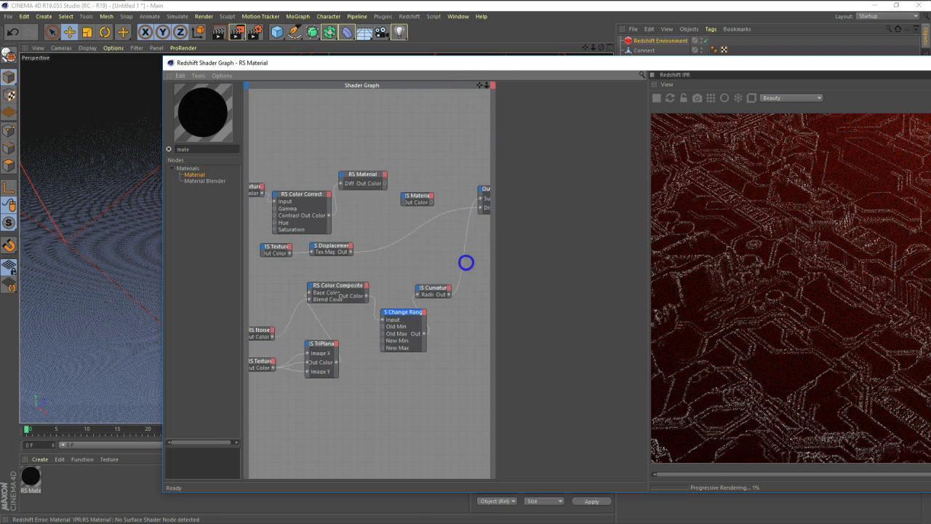
left_click_drag(339, 239, 368, 248)
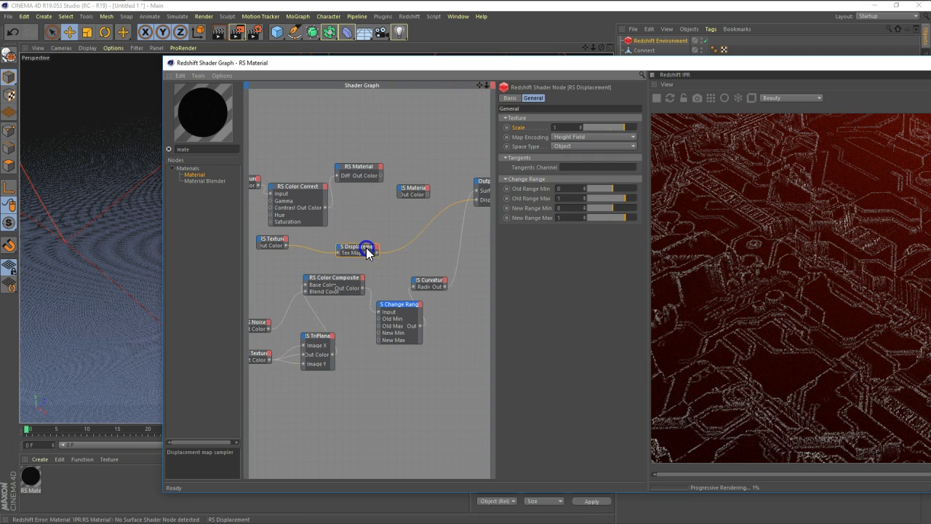
left_click_drag(270, 242, 299, 269)
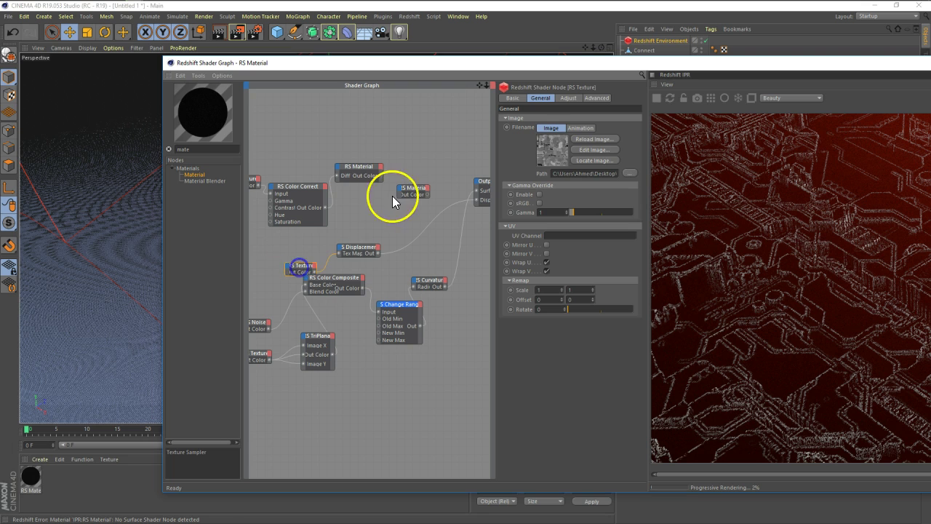
left_click_drag(411, 191, 427, 104)
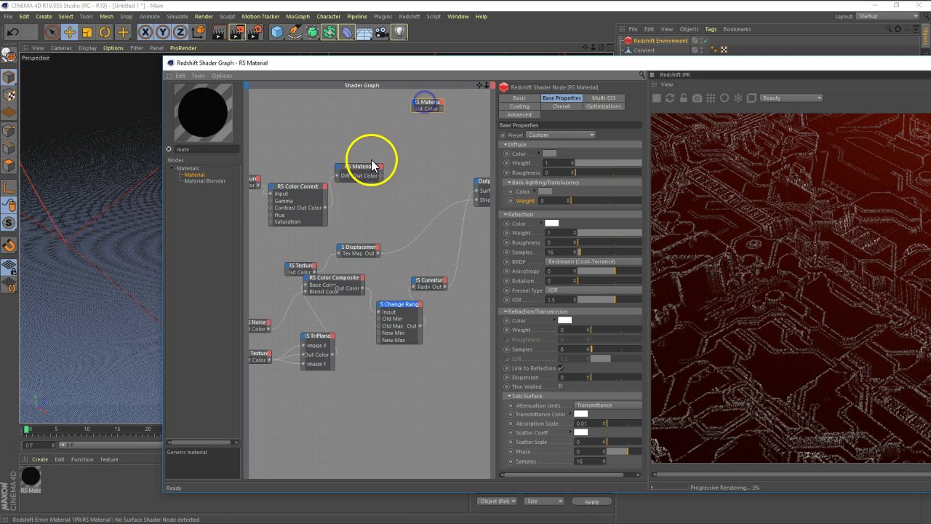
Expand the top RS Material and connect its Out Color to the Output's Surface input.
left_click_drag(378, 174, 383, 177)
left_click_drag(454, 64, 388, 78)
left_click_drag(354, 118, 345, 116)
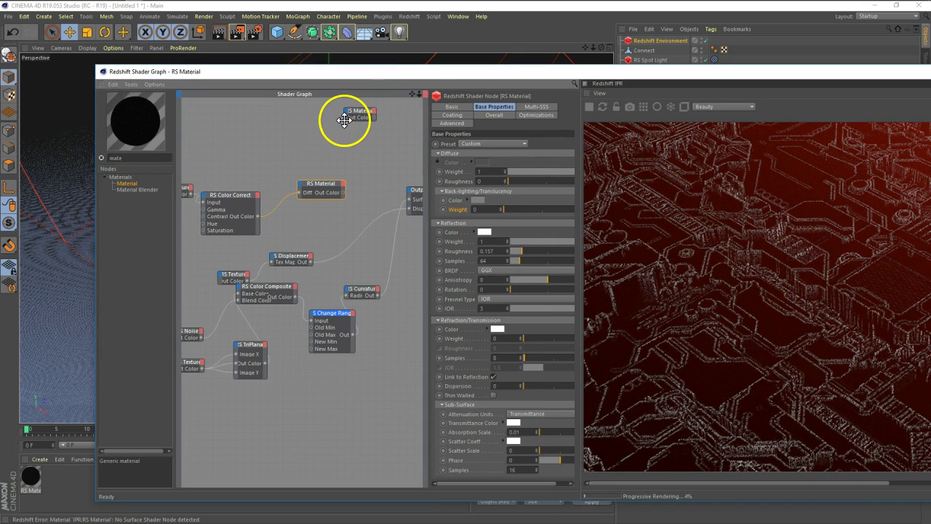
left_click_drag(362, 73, 334, 65)
left_click(319, 102)
left_click_drag(319, 102, 291, 122)
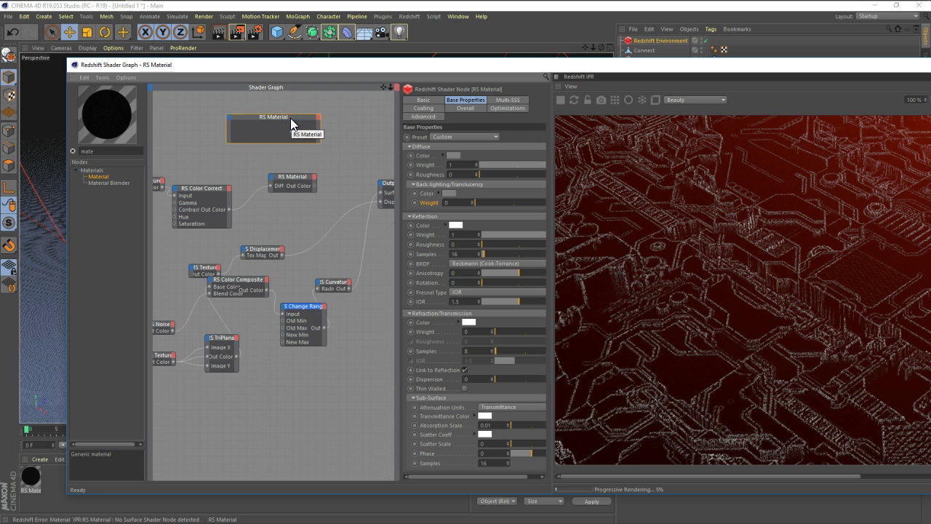
left_click_drag(319, 131, 379, 192)
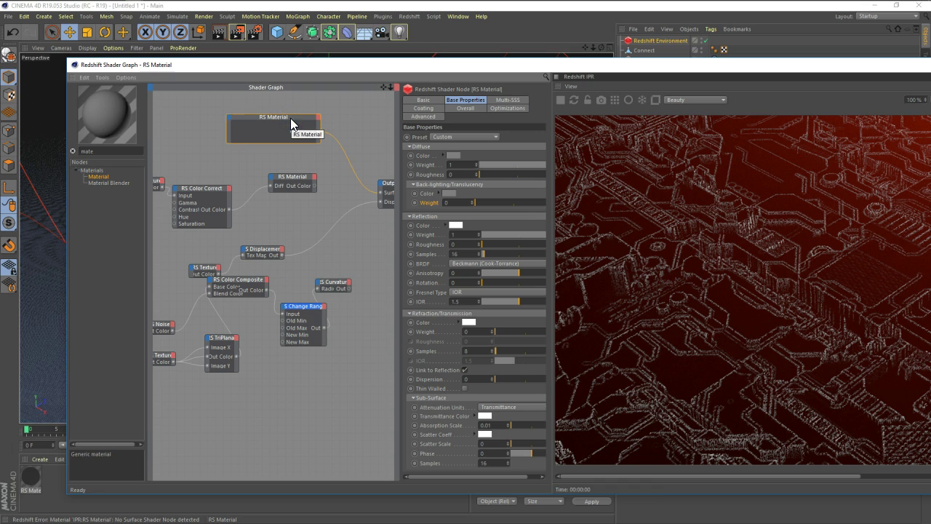
left_click_drag(458, 67, 374, 55)
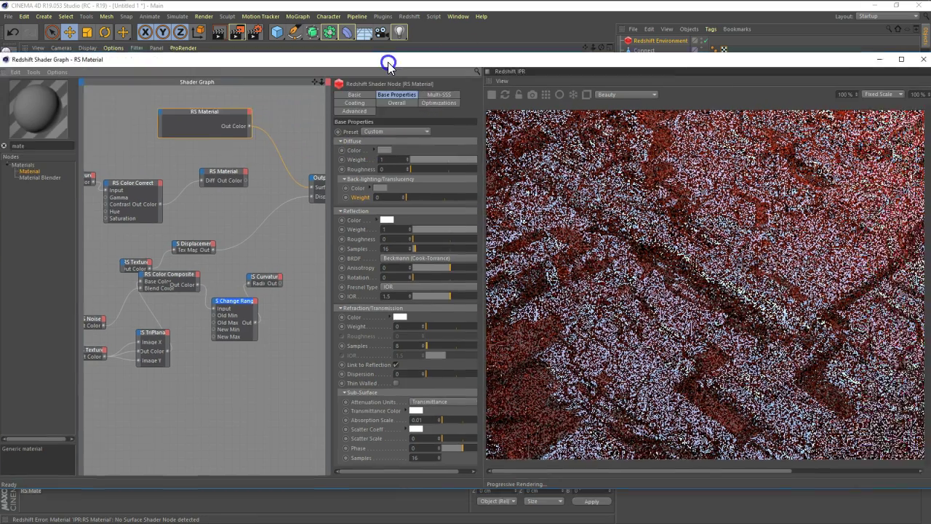
Apply the Iron preset and lower the reflection roughness to 0.023.
left_click(381, 124)
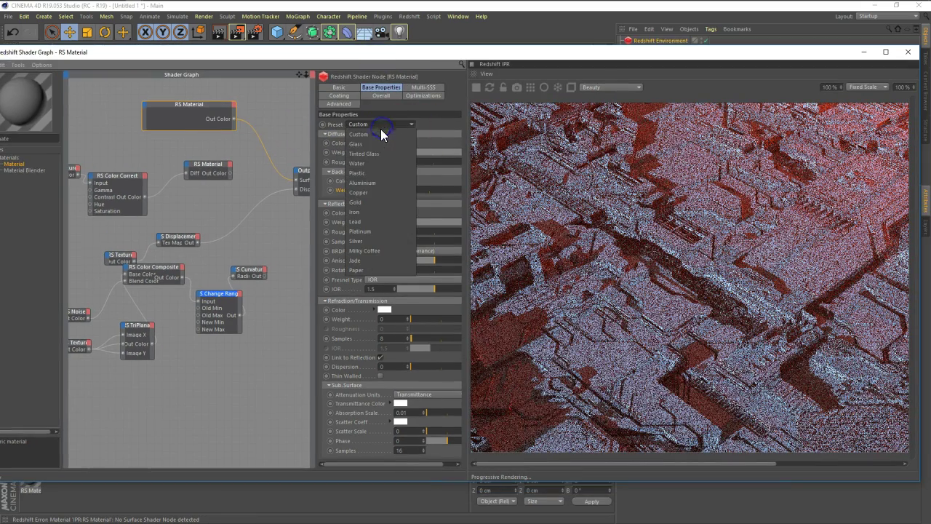
left_click(375, 213)
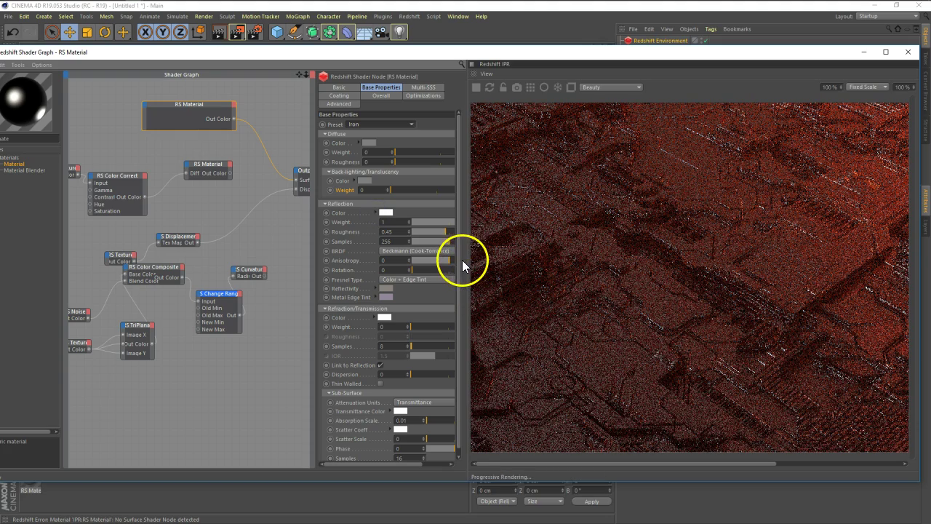
left_click(440, 233)
left_click_drag(417, 231, 418, 230)
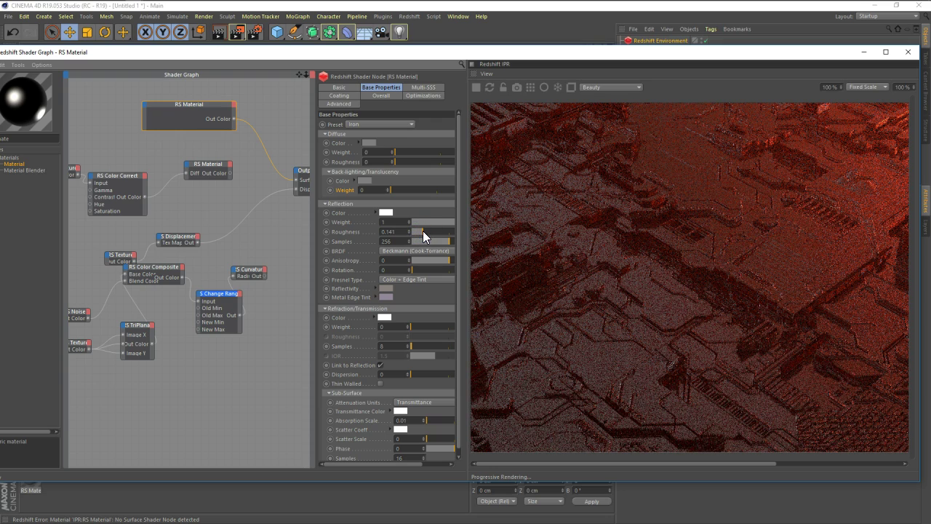
left_click(448, 237)
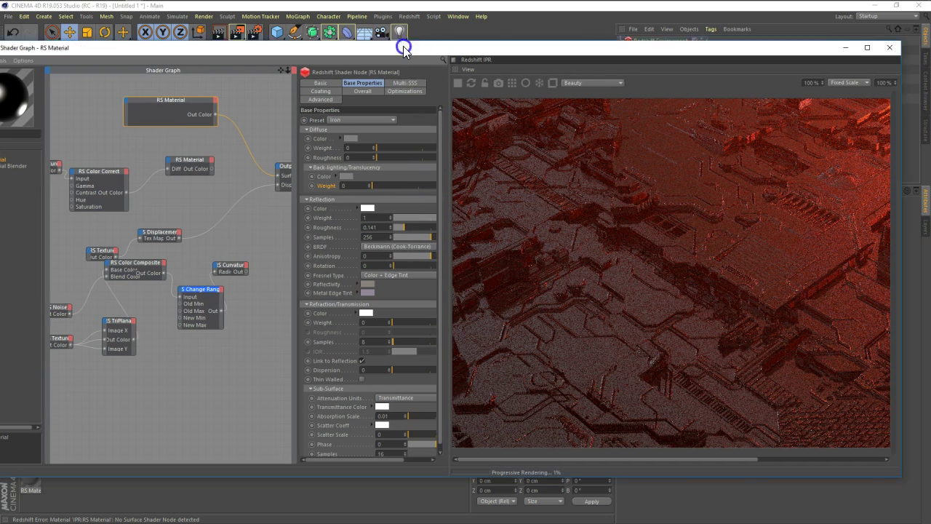
Set reflection samples to 64 and the BRDF to Ashikhmin-Shirley.
left_click_drag(430, 51, 395, 26)
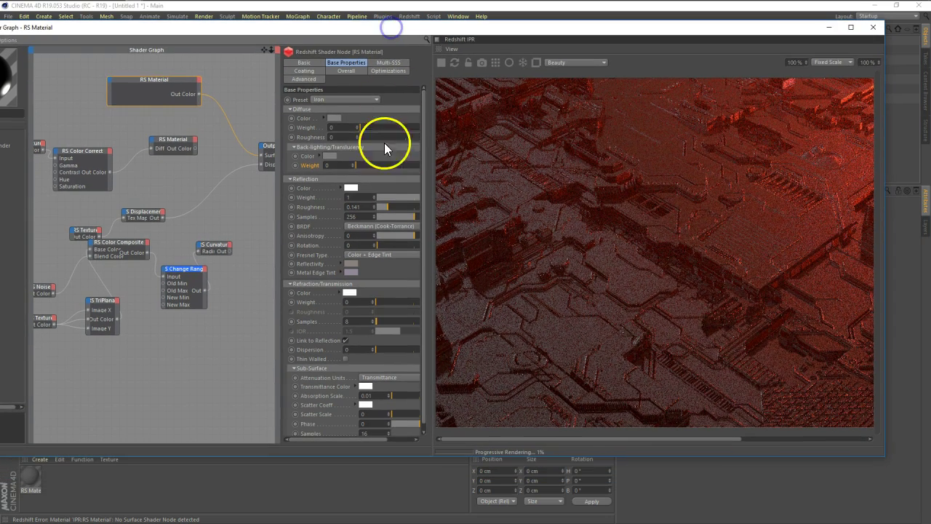
left_click(352, 216)
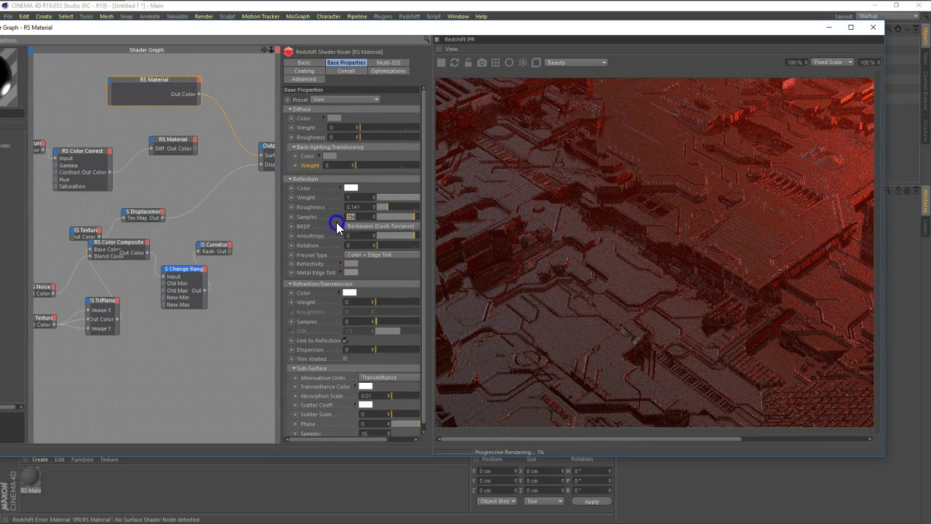
type("64")
key("Return")
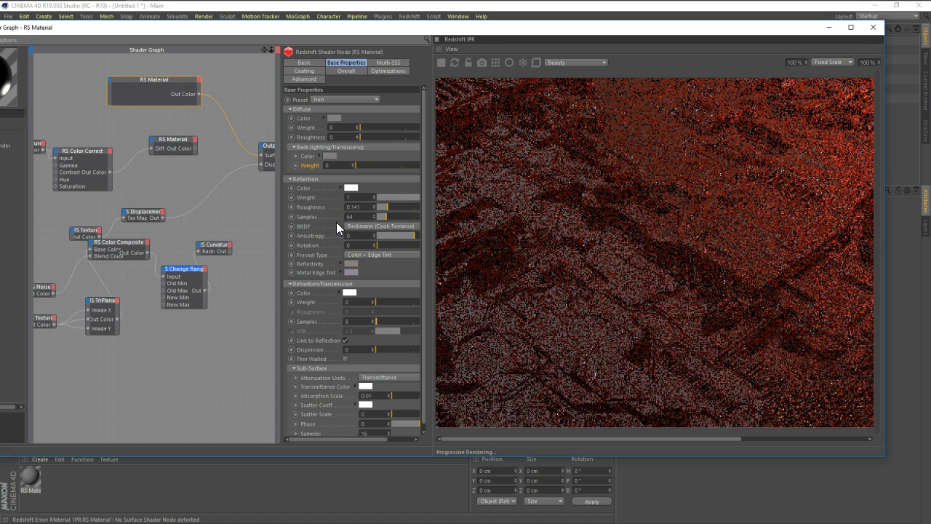
left_click(372, 226)
left_click(364, 245)
left_click(367, 230)
left_click(370, 255)
left_click(369, 236)
left_click(369, 236)
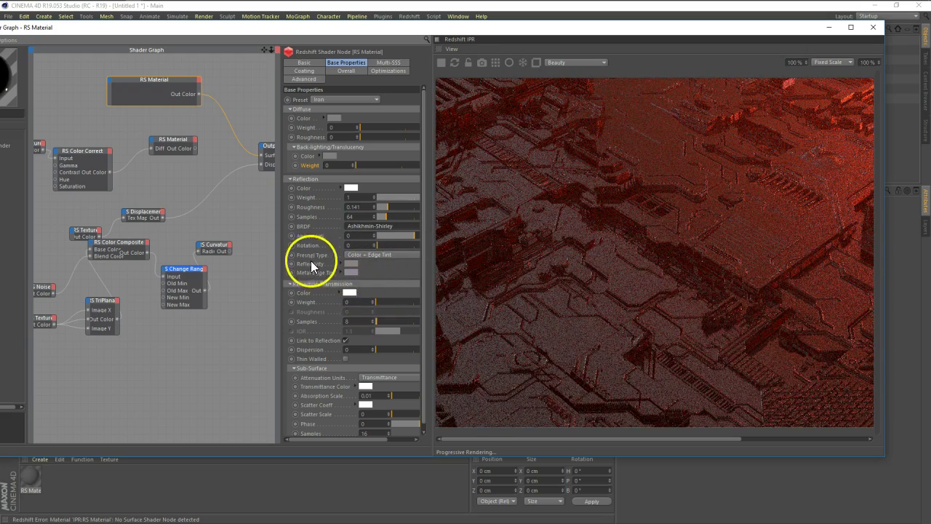
Set the Fresnel type to IOR with an IOR value of 1.5.
left_click(313, 255)
left_click(359, 255)
left_click(366, 288)
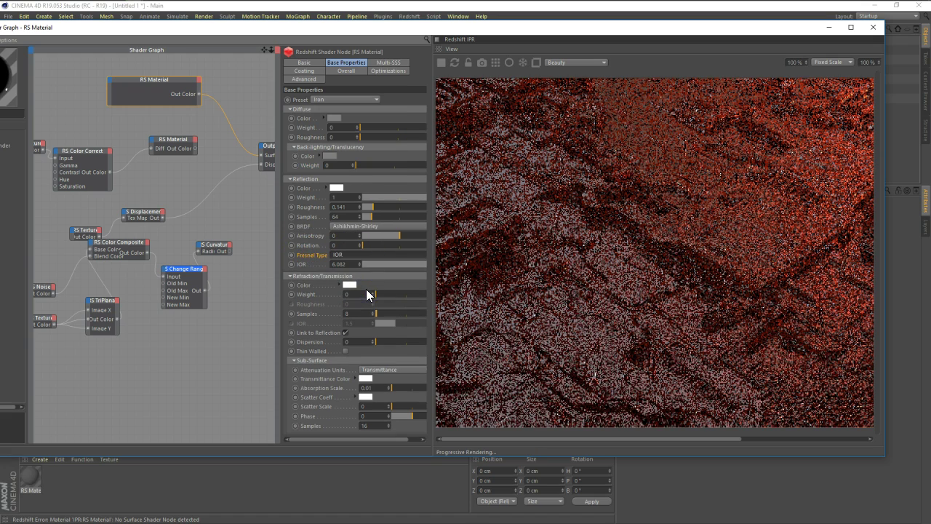
left_click_drag(528, 308, 717, 226)
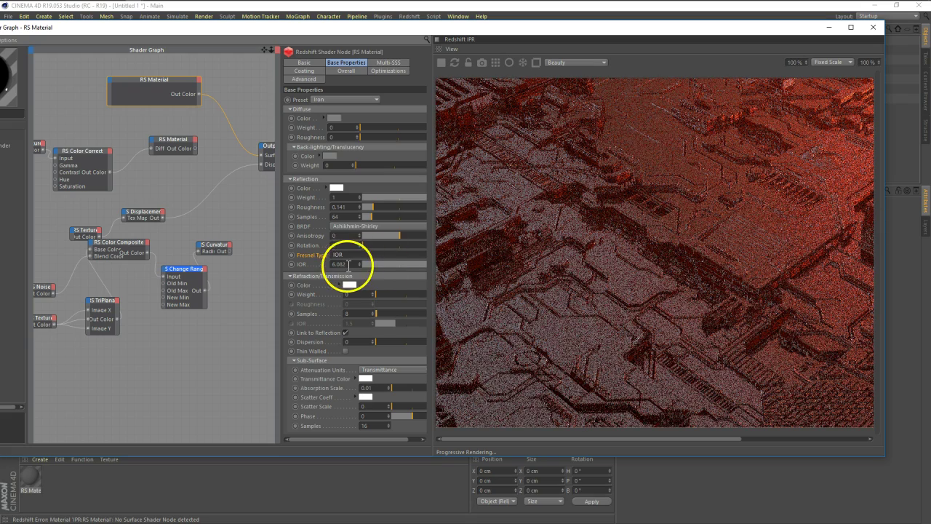
double_click(342, 264)
type("1.5")
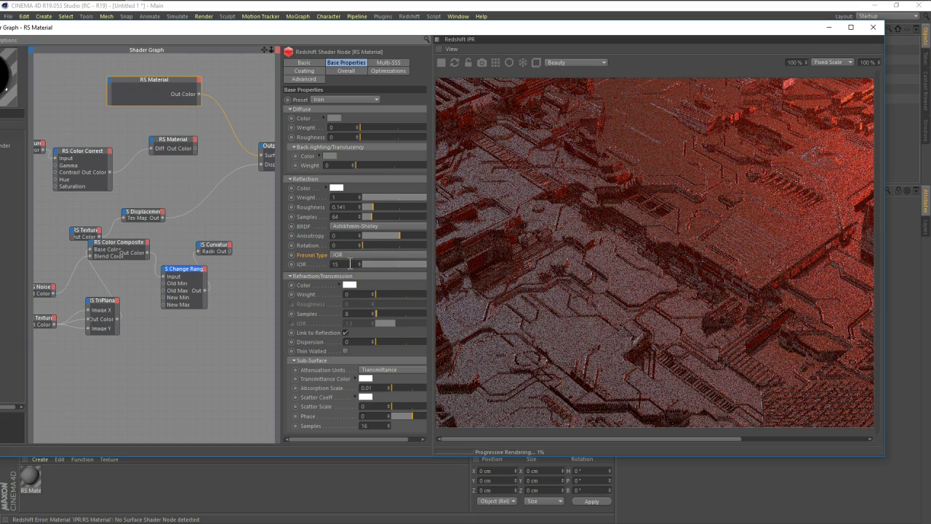
key("Return")
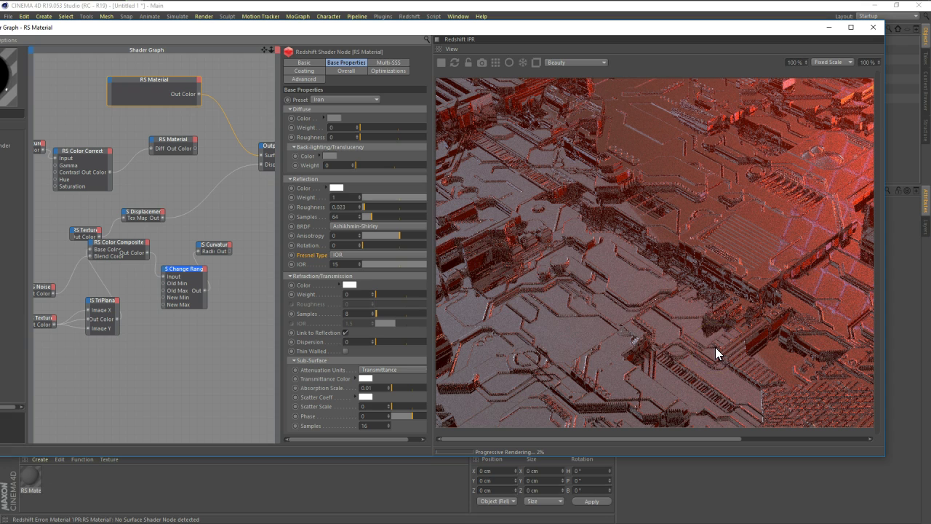
Set the material's diffuse colour to black.
left_click(339, 119)
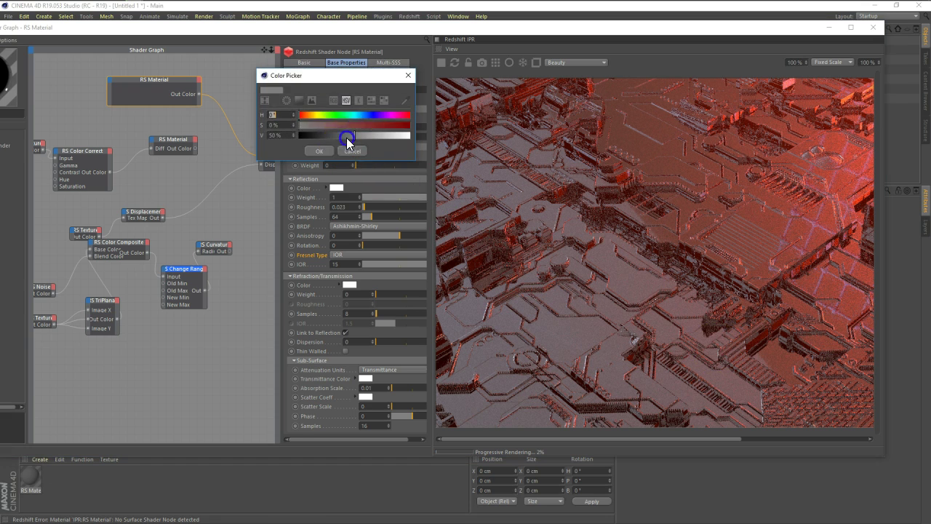
left_click(320, 147)
left_click(387, 111)
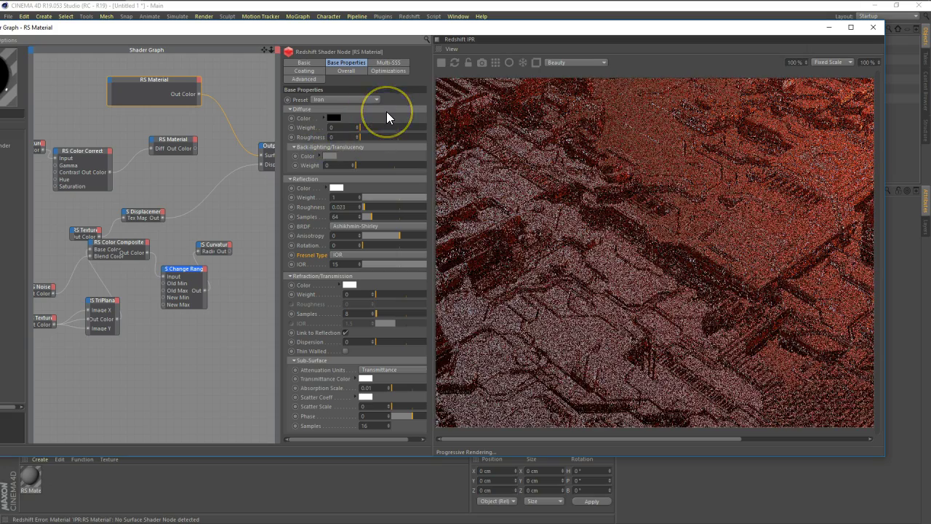
left_click(378, 132)
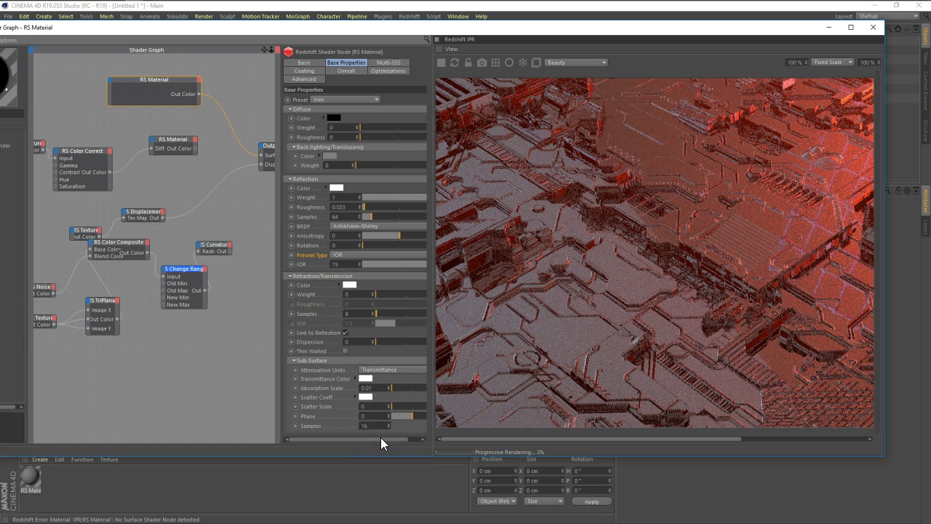
Switch the BRDF to GGX with reflection roughness 0.007, then shift the RS Material node left.
left_click(366, 244)
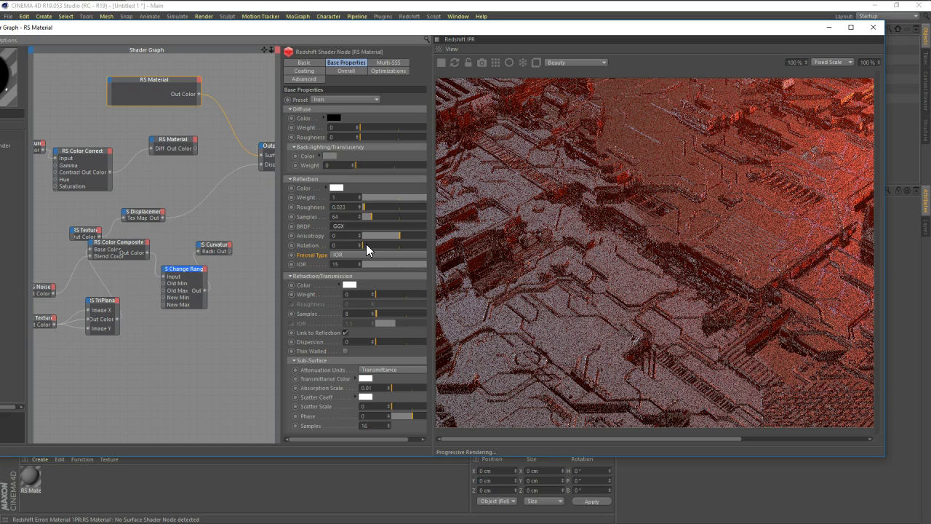
left_click_drag(366, 208, 353, 274)
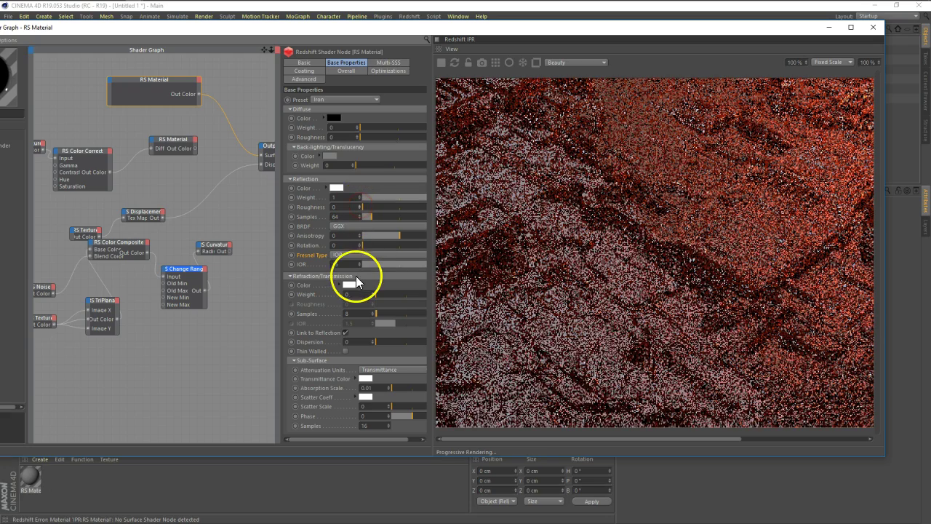
left_click_drag(359, 208, 359, 205)
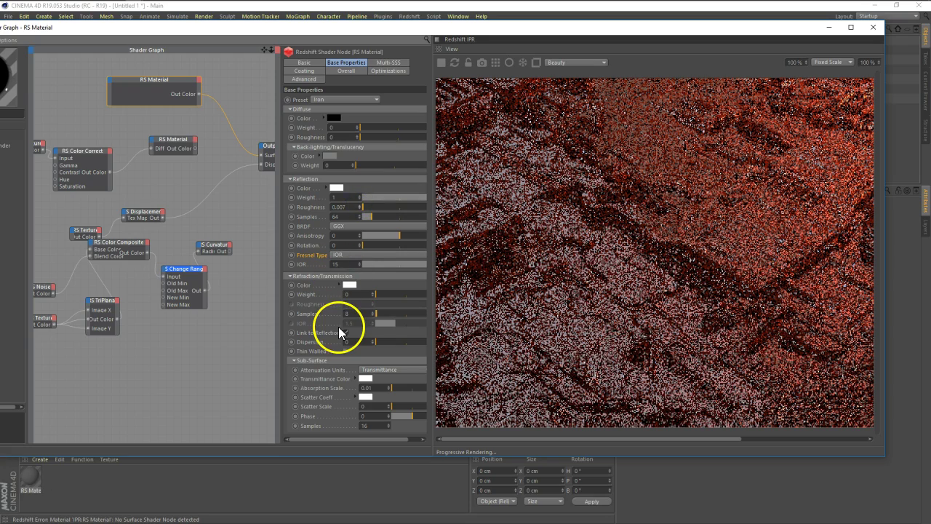
left_click(312, 216)
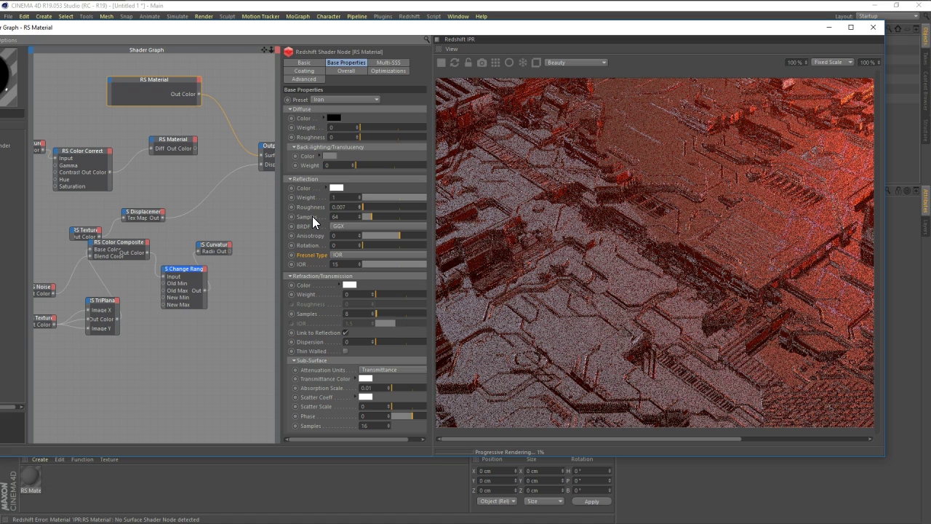
left_click_drag(301, 281, 280, 333)
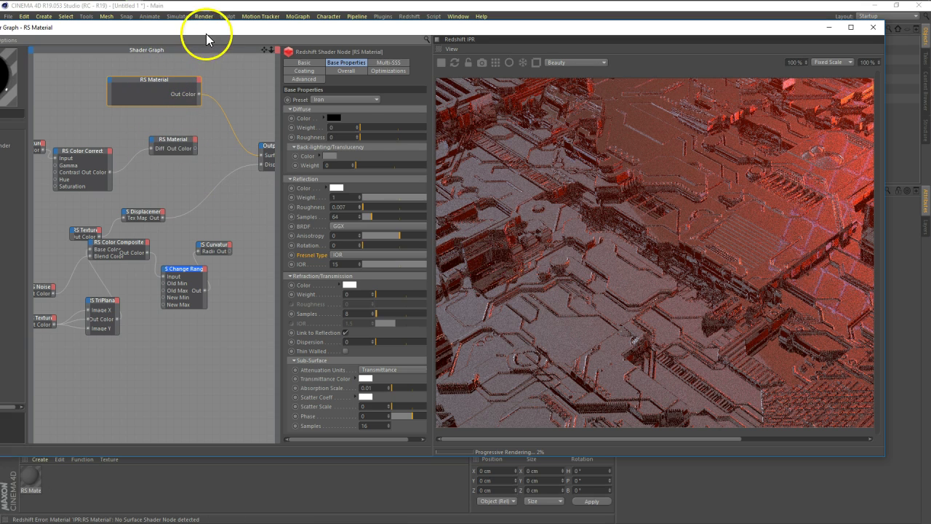
left_click_drag(209, 32, 314, 44)
left_click_drag(288, 89, 245, 90)
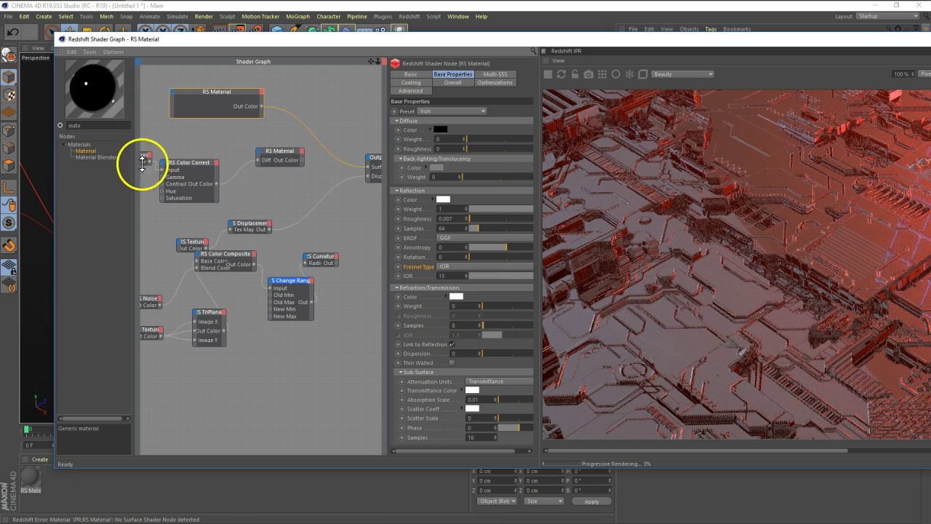
Add an RS Material Blender and plug an RS Material into its Base Color.
left_click(94, 158)
left_click_drag(95, 157, 322, 186)
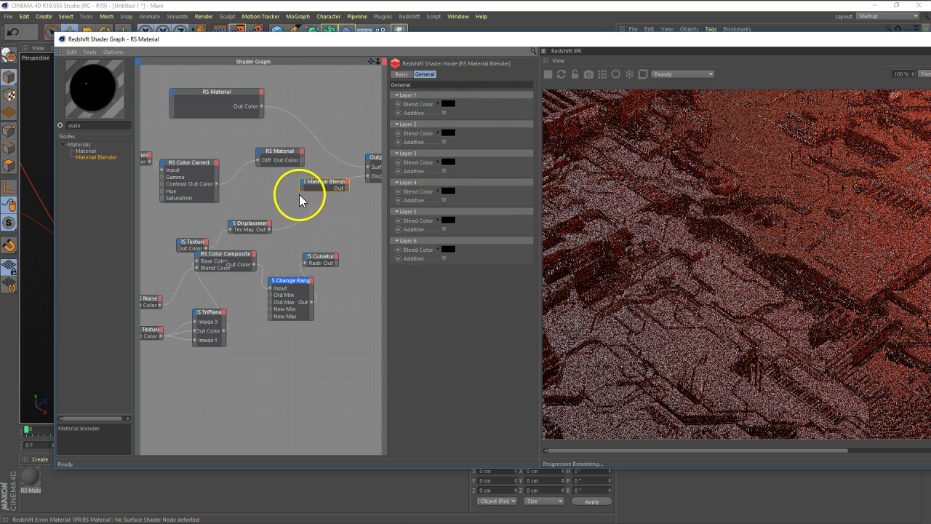
left_click_drag(300, 192, 286, 206)
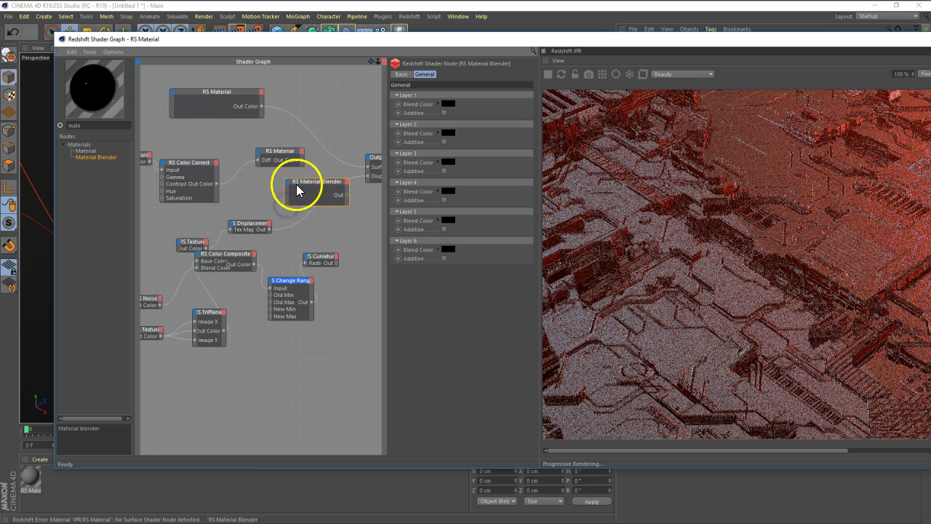
left_click_drag(301, 160, 304, 182)
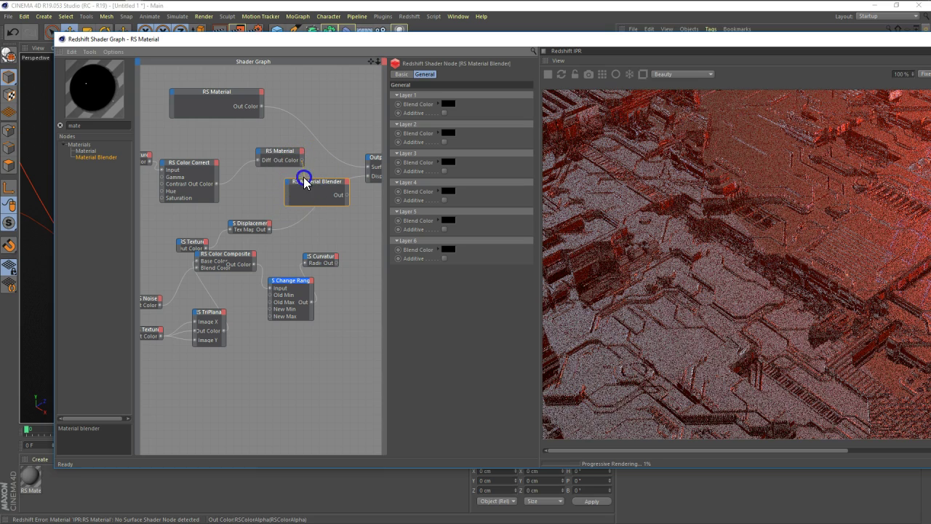
left_click(350, 188)
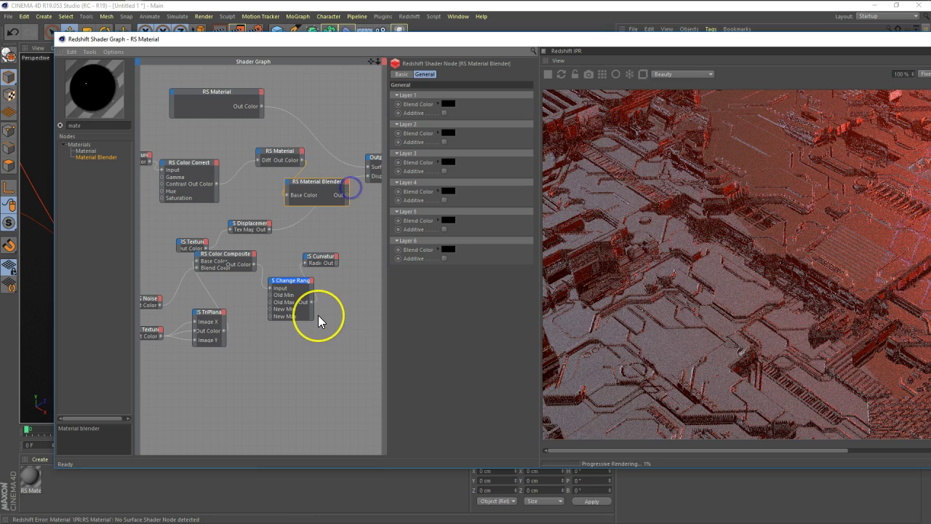
Tidy the RS Material, Color Correct and texture nodes and wire the other material into the blender.
mouse_move(235, 109)
left_mouse_down()
mouse_move(233, 154)
mouse_move(208, 233)
left_mouse_up()
left_click(252, 123)
left_click_drag(279, 153, 265, 128)
left_click_drag(211, 161, 215, 118)
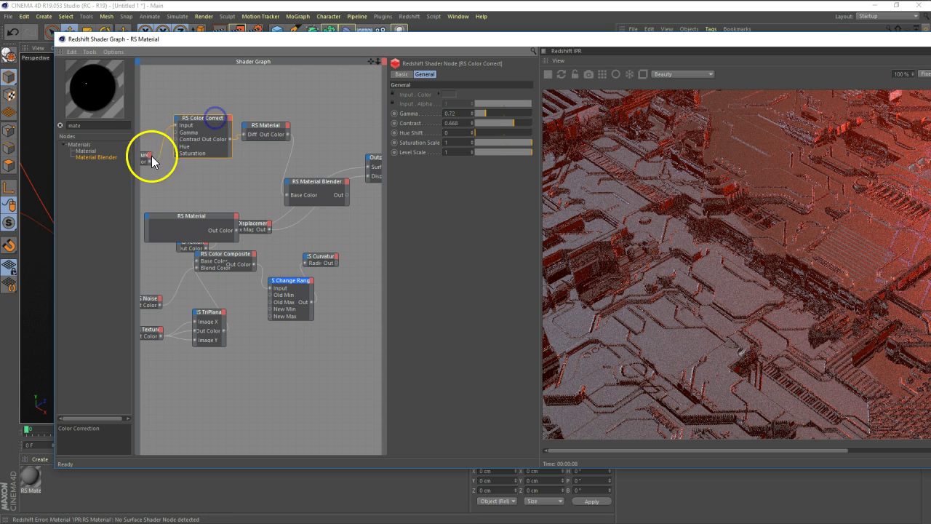
left_click_drag(143, 154, 146, 109)
mouse_move(192, 217)
left_mouse_down()
mouse_move(188, 181)
mouse_move(285, 183)
left_mouse_up()
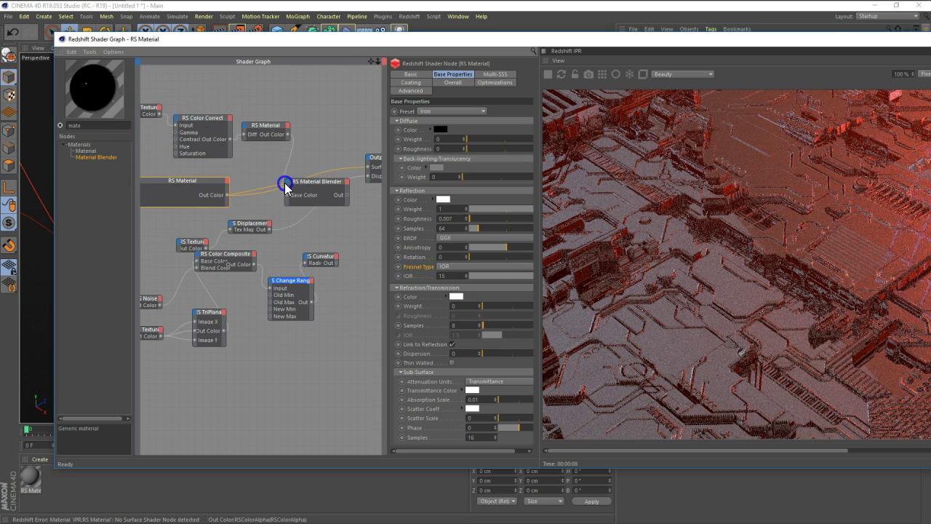
left_click(349, 201)
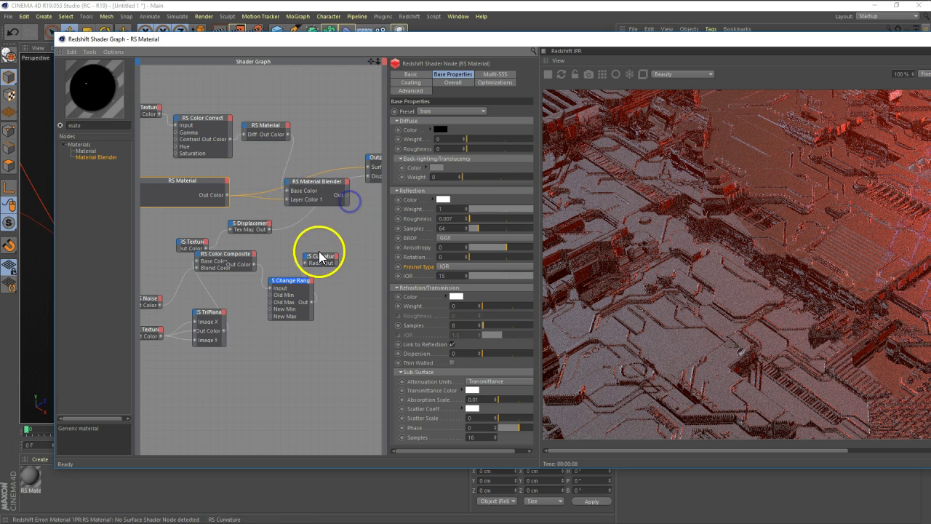
left_click_drag(310, 187, 313, 173)
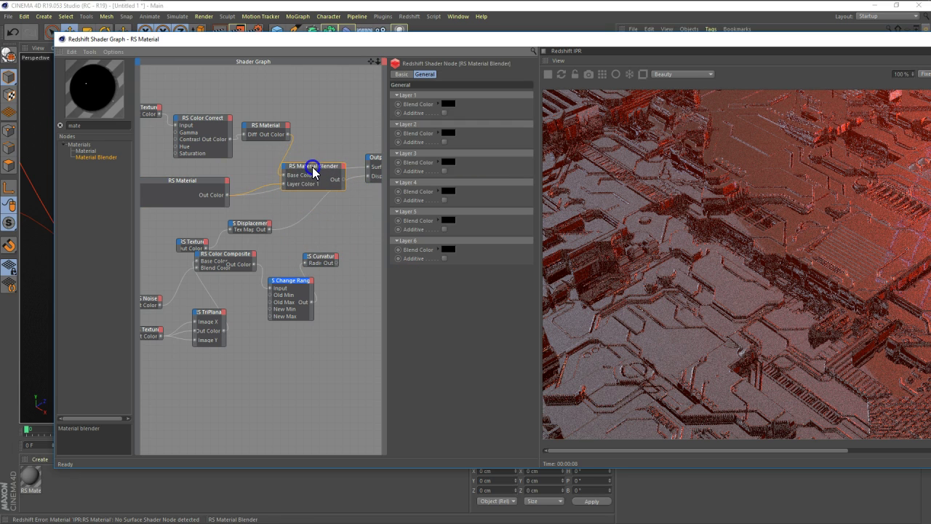
Feed RS Curvature's output into the blender's Blend Color 1 and show its layer settings.
left_click_drag(250, 223, 263, 219)
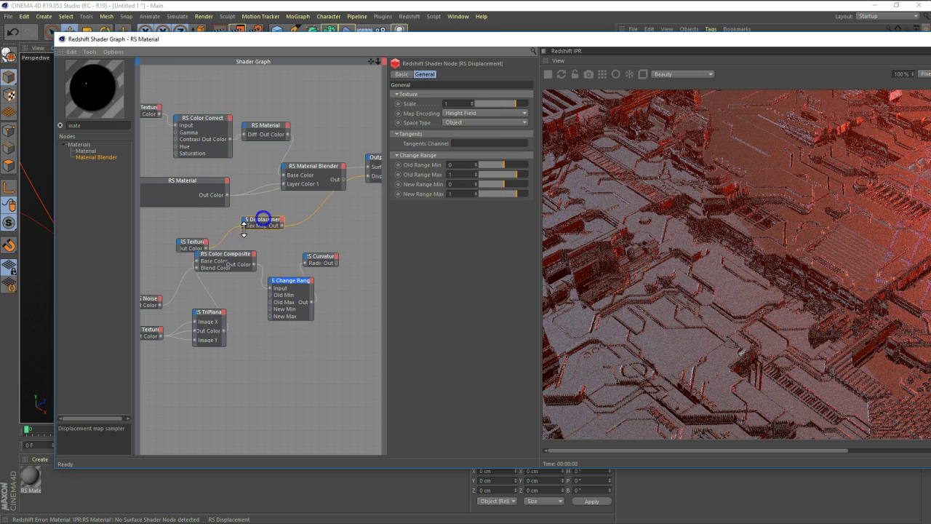
left_click_drag(197, 243, 169, 233)
mouse_move(318, 253)
left_mouse_down()
mouse_move(328, 257)
mouse_move(285, 167)
left_mouse_up()
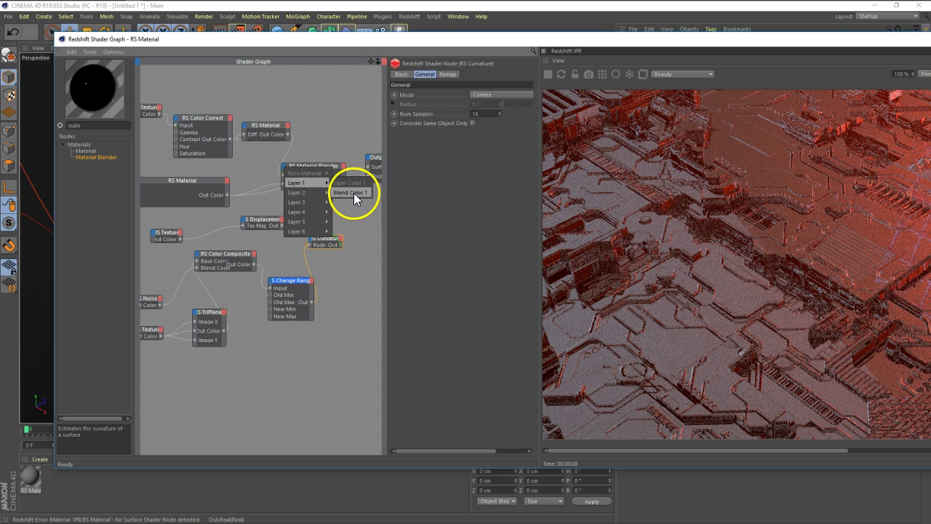
left_click(353, 192)
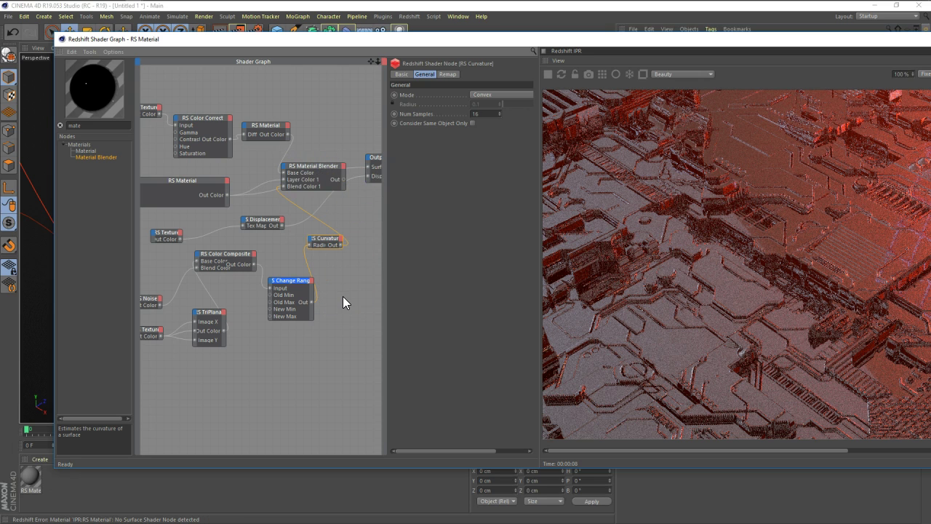
left_click(307, 174)
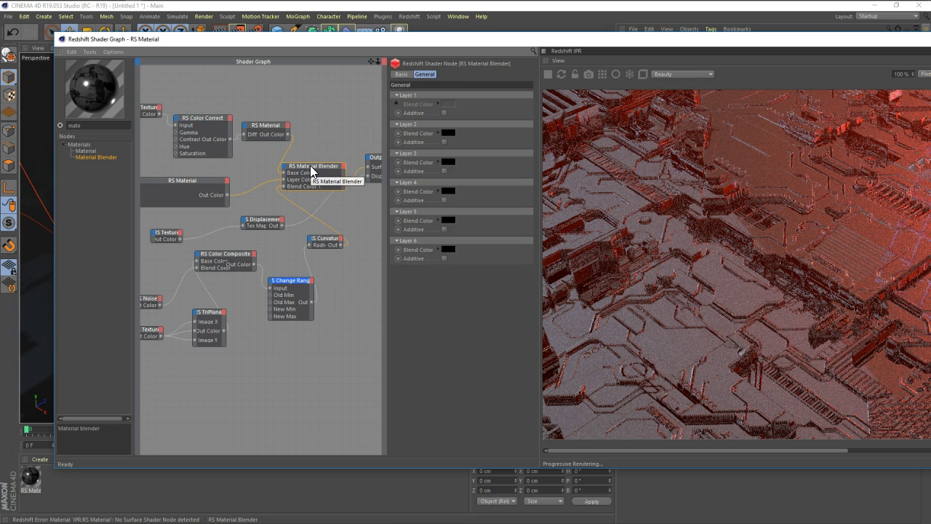
Search the node list for 'ramp' and add an RS Ramp node beside the Material Blender.
left_click_drag(311, 172, 318, 154)
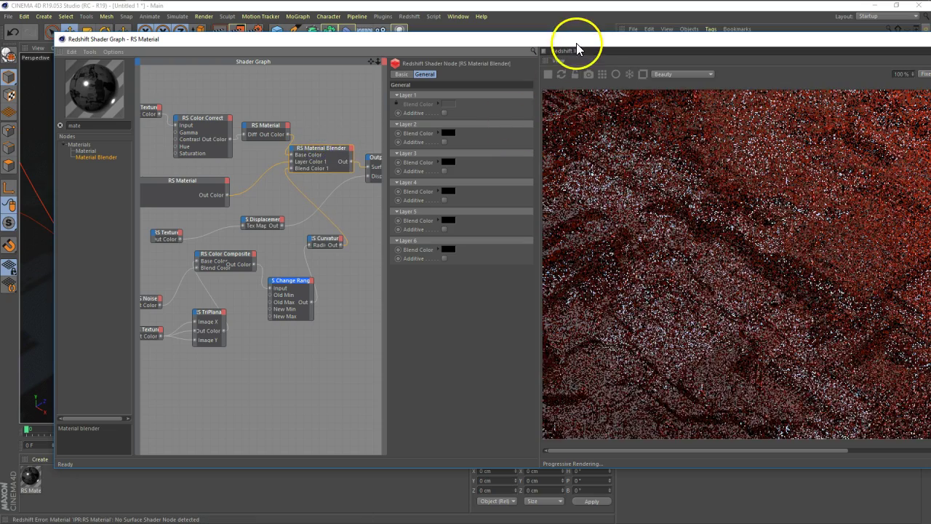
left_click_drag(577, 49, 455, 26)
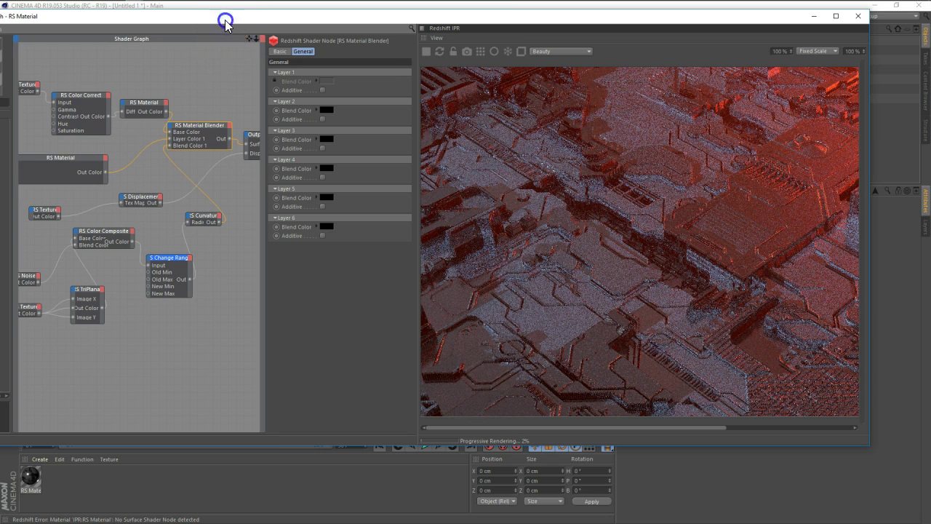
left_click_drag(226, 22, 340, 53)
left_click(76, 133)
type("mate")
type("ramp")
mouse_move(81, 146)
left_mouse_down()
mouse_move(65, 159)
mouse_move(315, 234)
mouse_move(329, 221)
left_mouse_up()
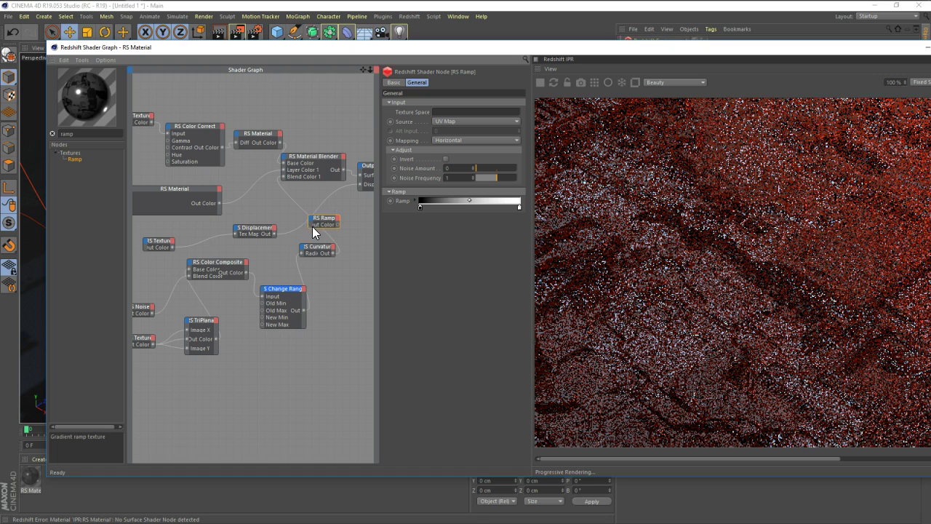
Add an RS Ramp node and wire RS Curvature's output into its input.
left_click(295, 225)
left_click(331, 221)
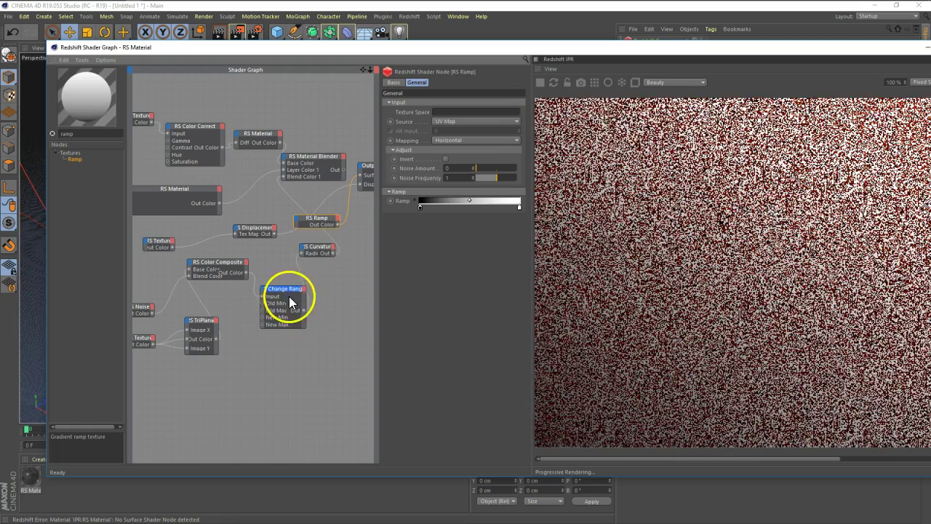
left_click_drag(294, 287, 284, 289)
left_click_drag(315, 219, 331, 217)
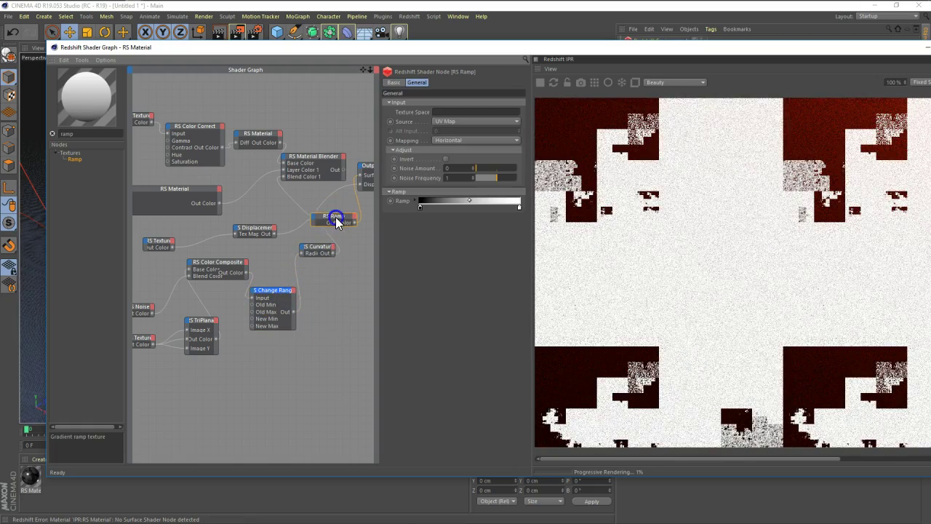
mouse_move(323, 253)
left_mouse_down()
mouse_move(304, 252)
mouse_move(334, 226)
left_mouse_up()
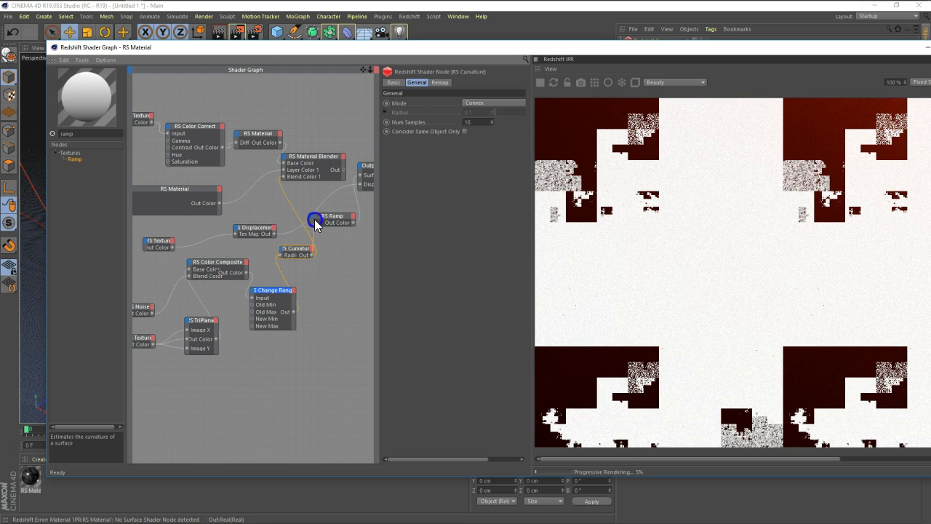
left_click(368, 224)
left_click_drag(311, 254, 289, 195)
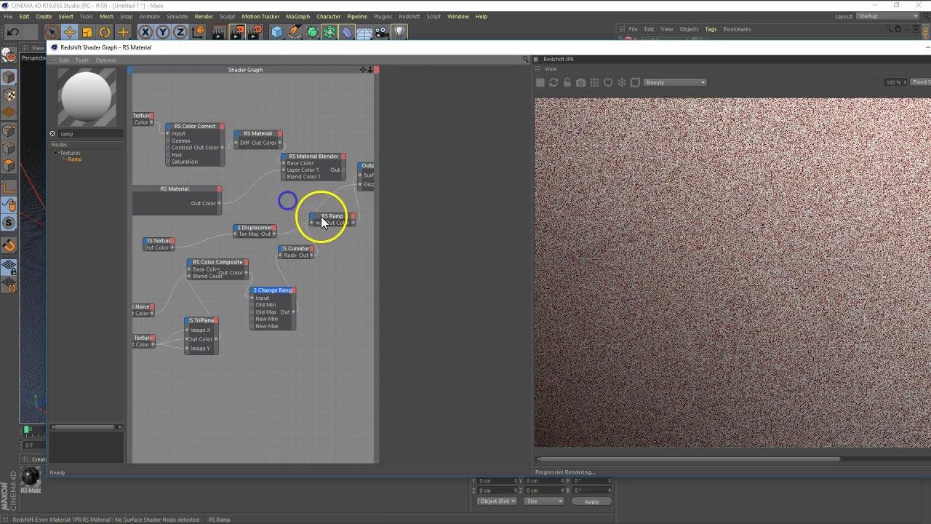
Set the RS Ramp source to Alt and slide its white knot toward the left.
left_click(323, 217)
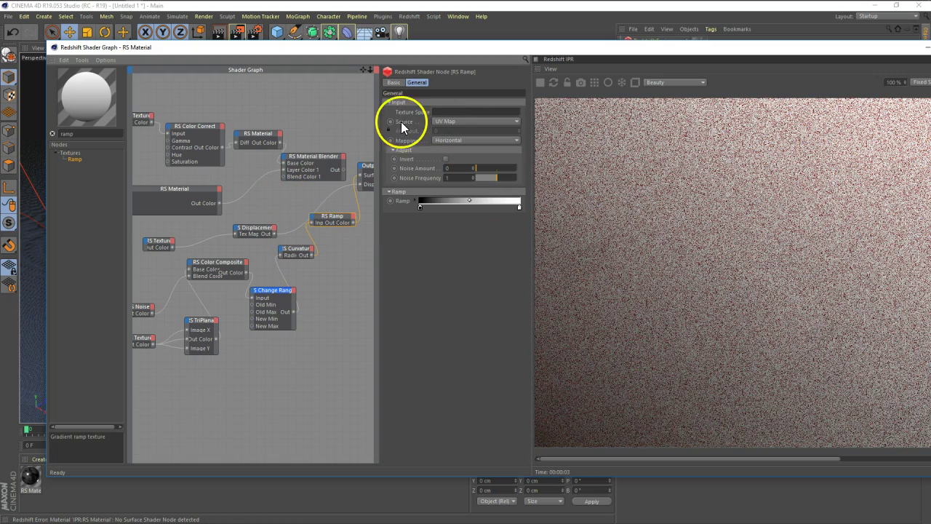
left_click(459, 121)
left_click(454, 138)
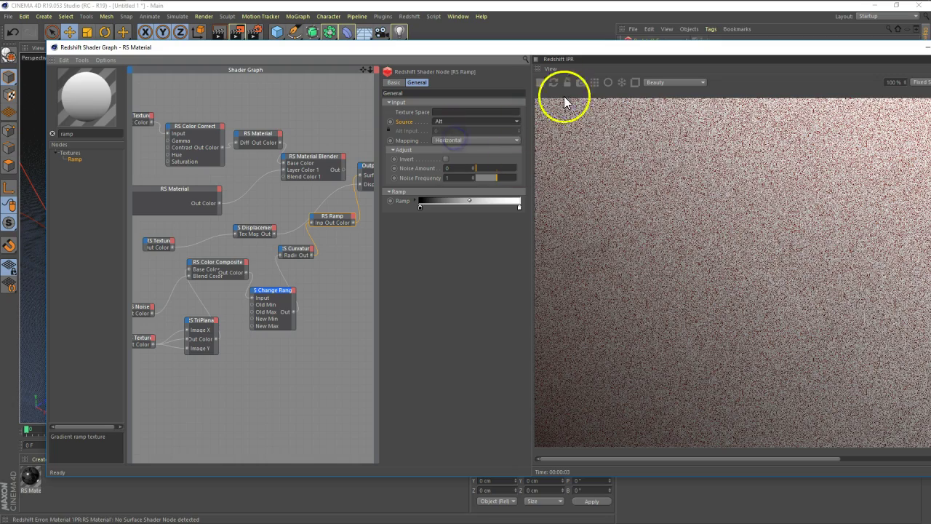
left_click_drag(564, 50, 507, 43)
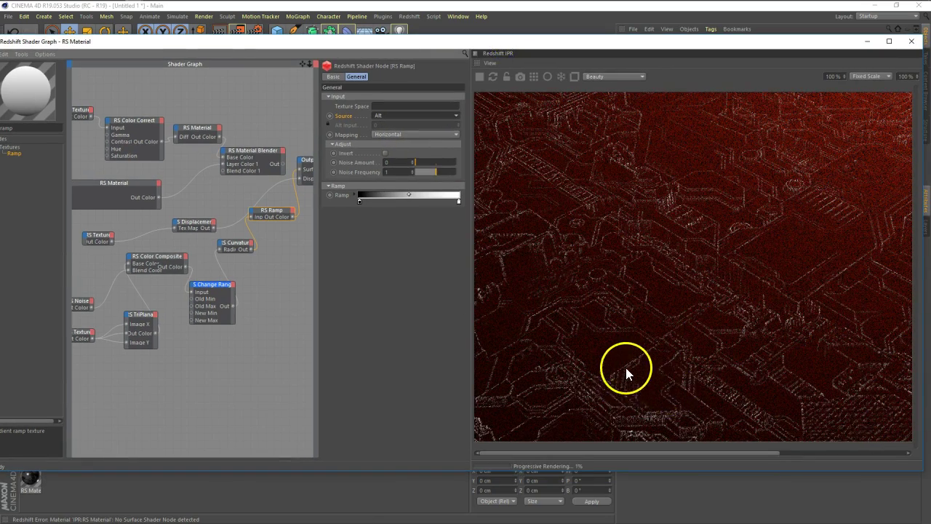
left_click_drag(459, 201, 366, 200)
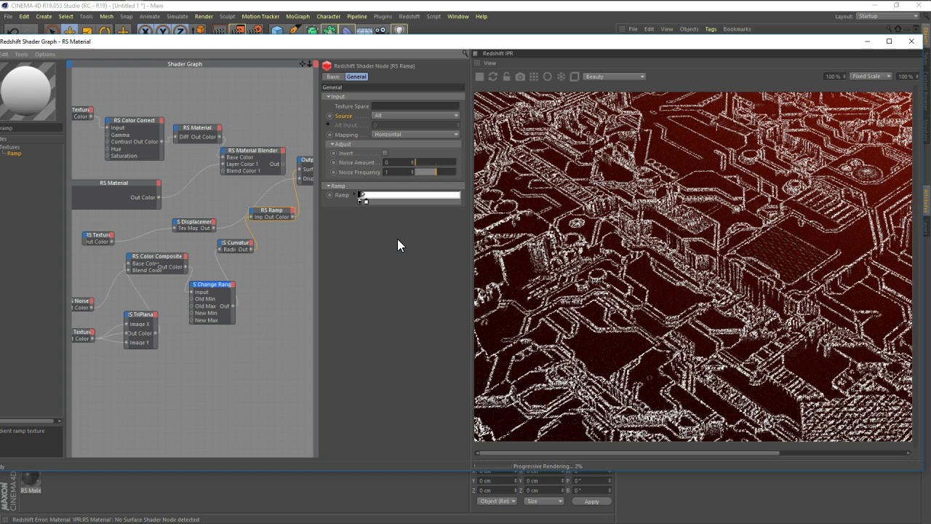
Enter 2 as the RS Change Range node's New Range Max.
left_click(208, 288)
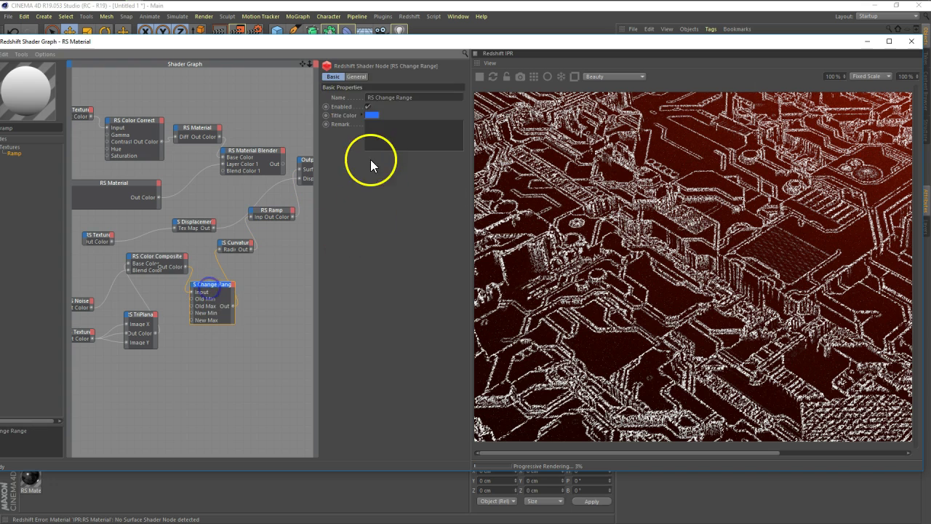
left_click(354, 76)
type("2")
key("Return")
left_click(704, 368)
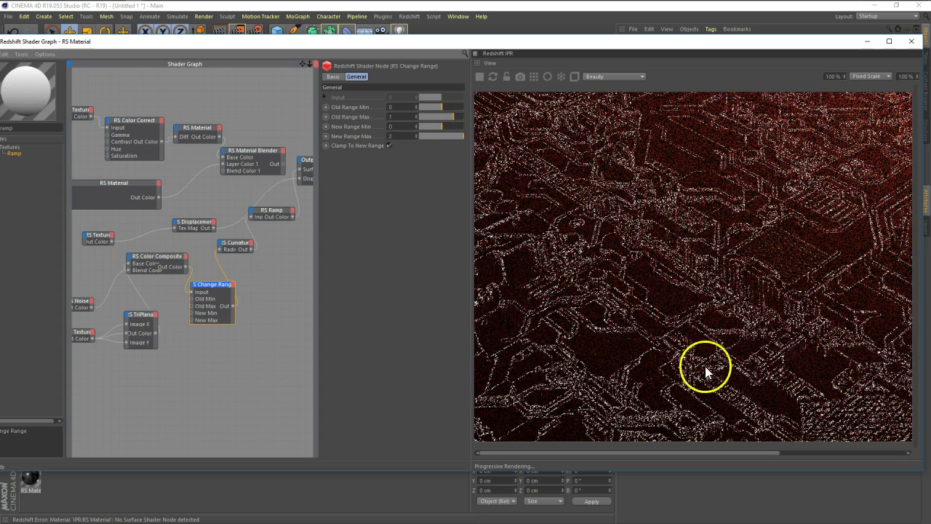
left_click(474, 152)
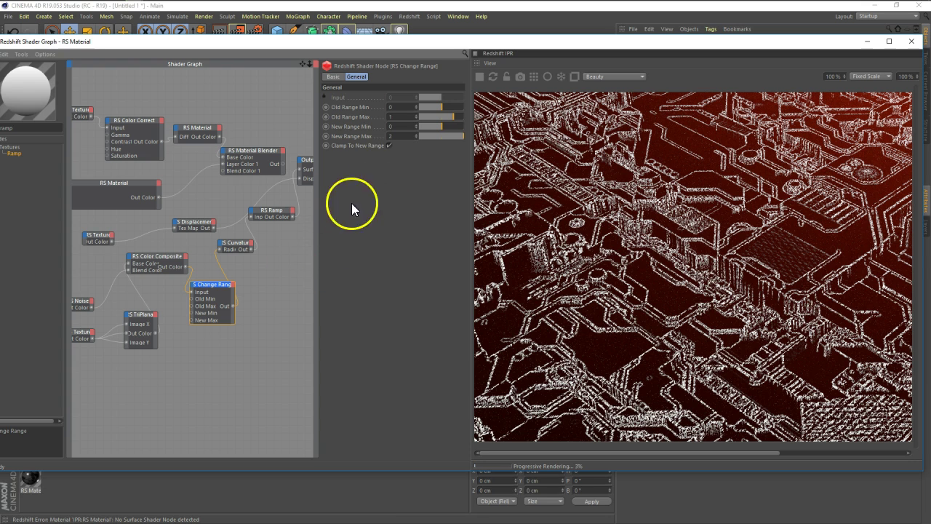
left_click(269, 213)
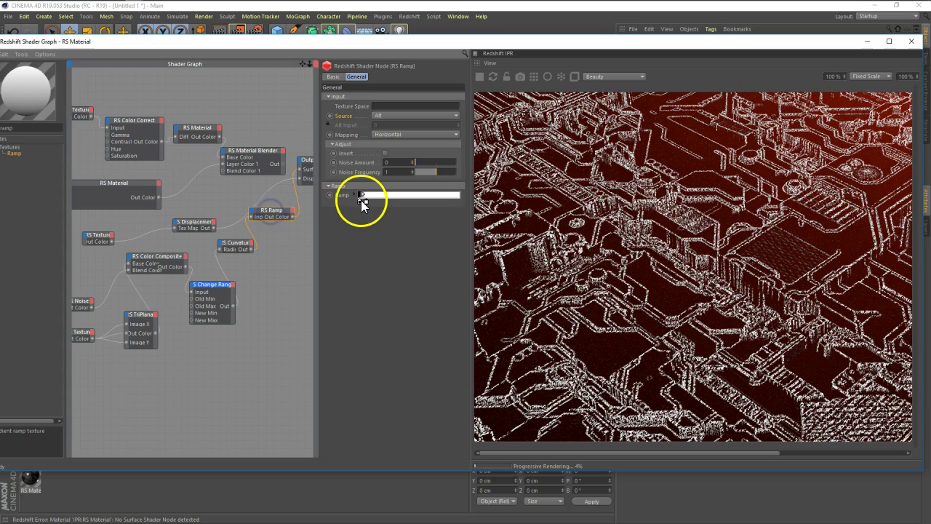
Nudge the ramp knot left, wire RS Ramp into Blend Color 1 and the Material Blender into the Output Surface.
left_click_drag(365, 201, 361, 201)
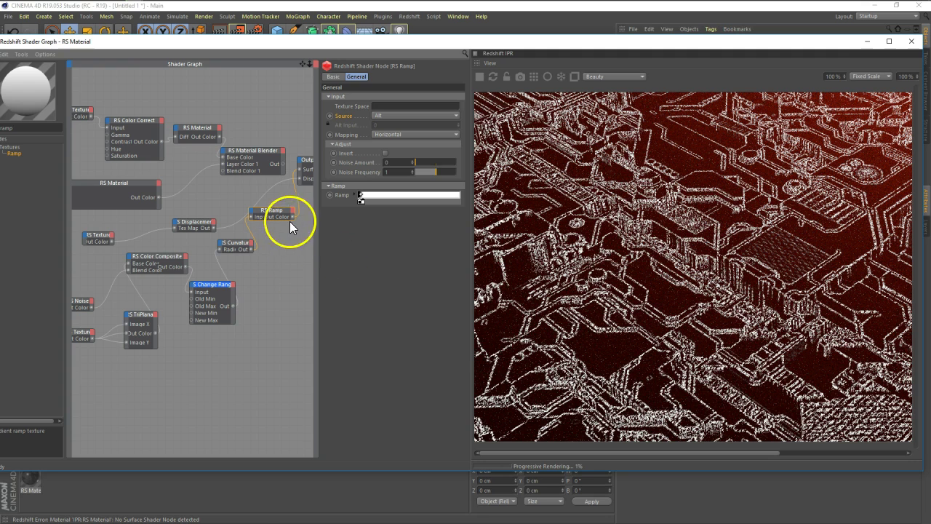
left_click_drag(292, 217, 225, 171)
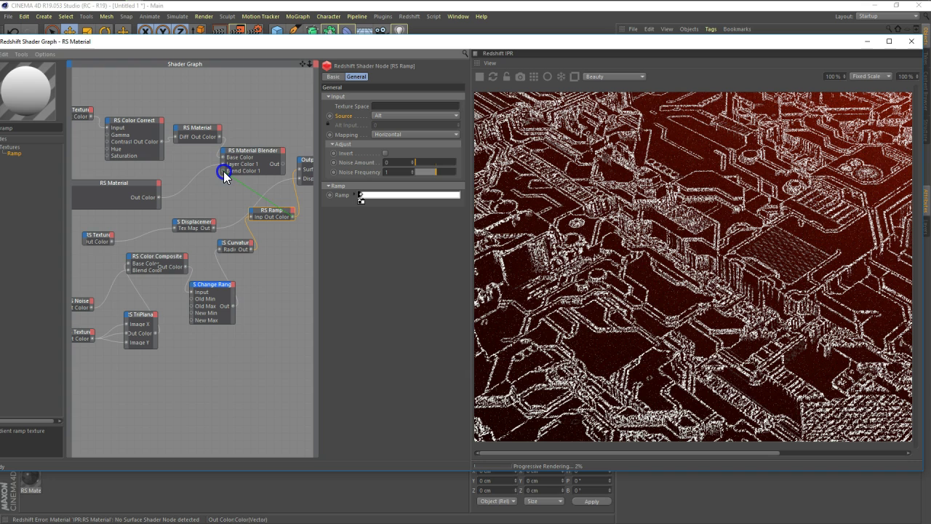
left_click(283, 164)
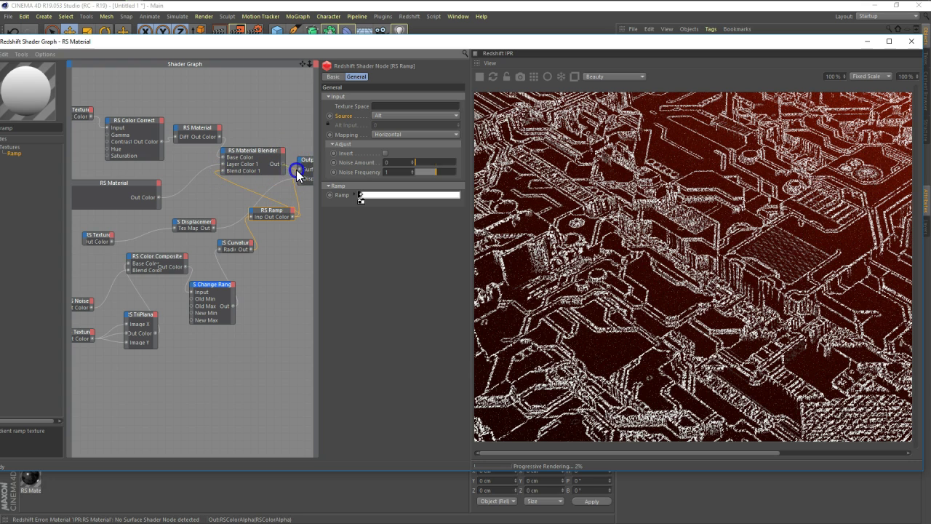
left_click(340, 295)
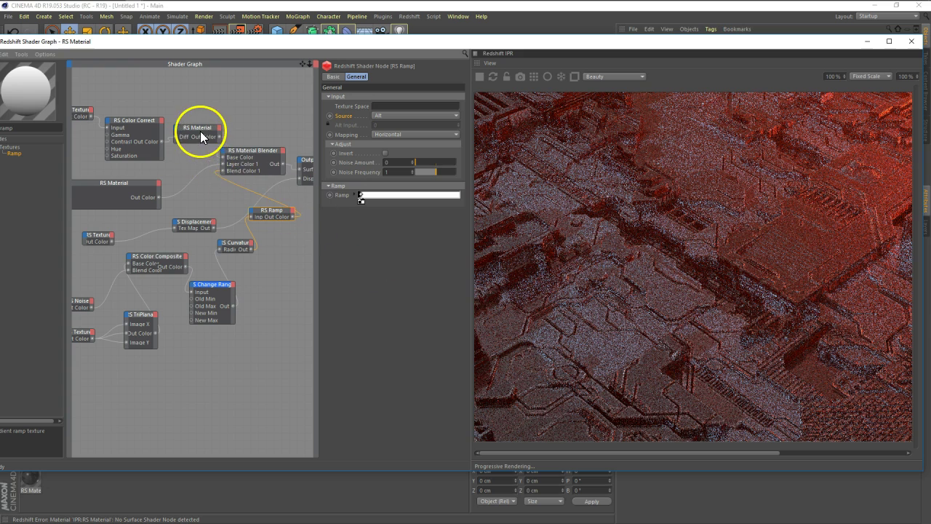
Wire the lower RS Material into Layer Color 1 and toggle the IPR preview.
left_click_drag(118, 182, 132, 179)
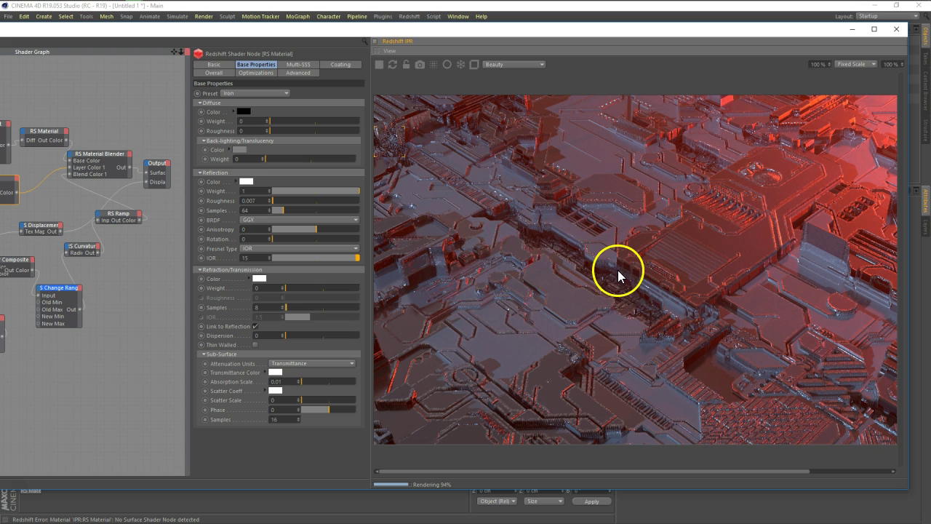
left_click(720, 286)
left_click_drag(705, 300, 654, 251)
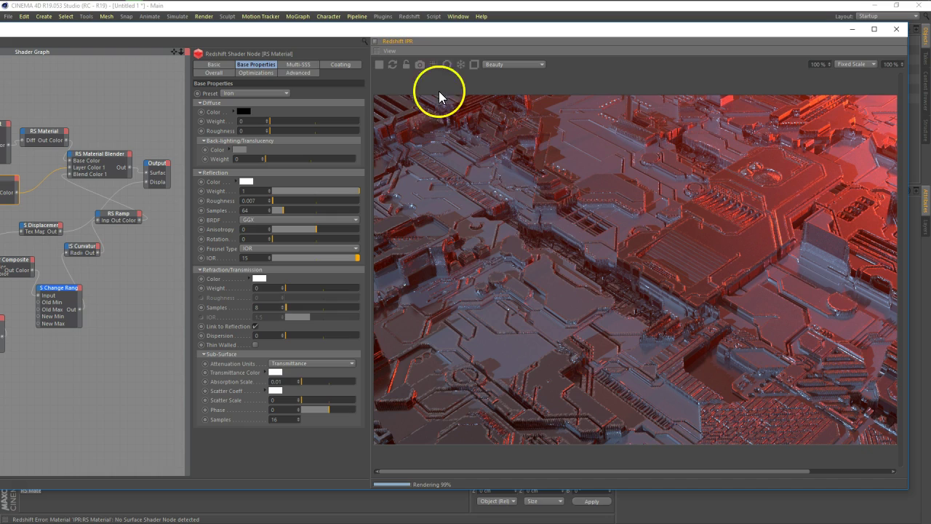
left_click(382, 67)
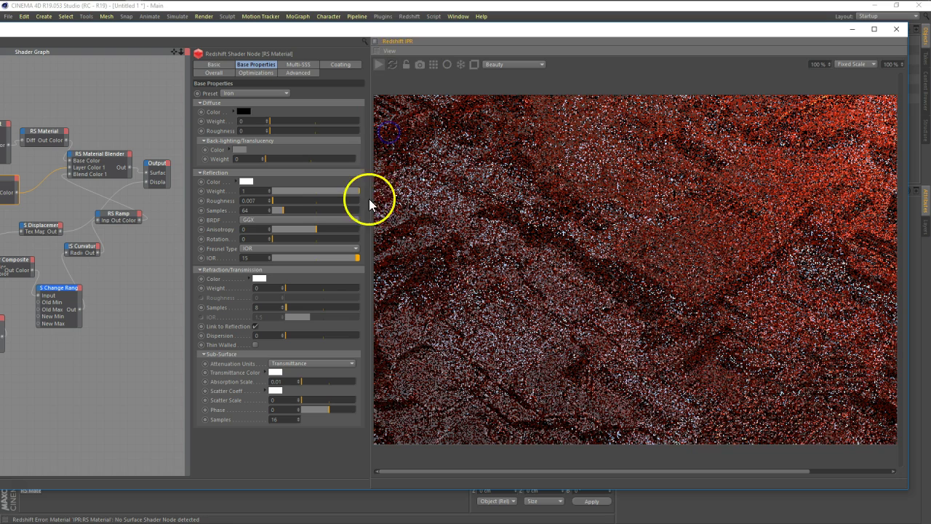
Reposition the shader window and RS Ramp, then delete the Displacement-to-Output link.
left_click_drag(297, 29, 379, 34)
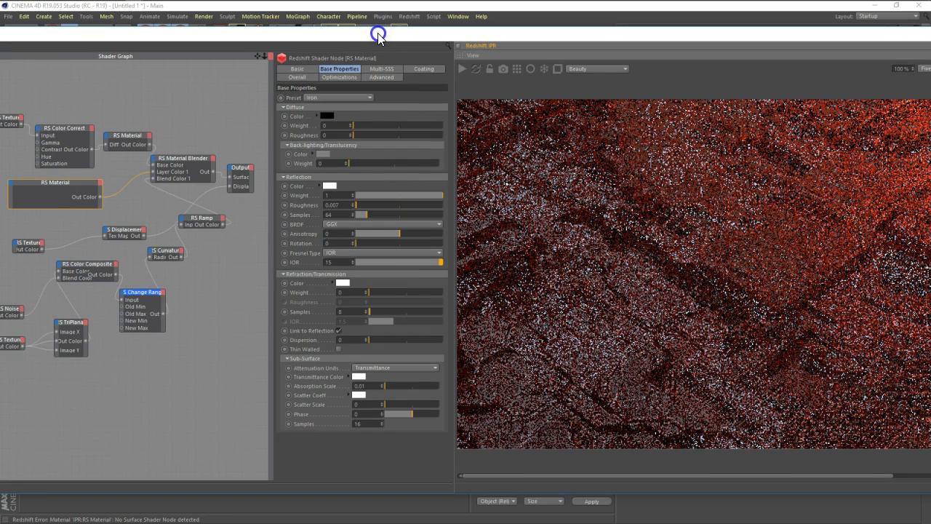
left_click(197, 220)
left_click_drag(198, 219, 193, 234)
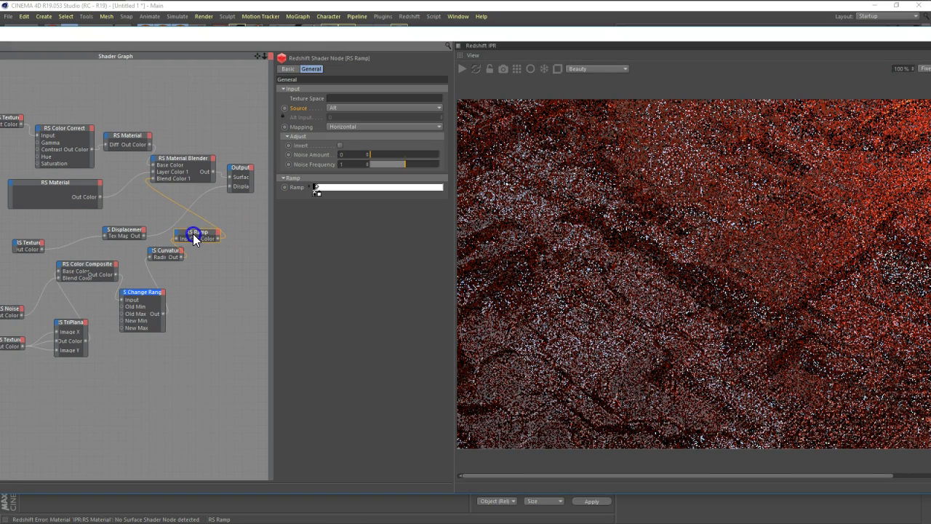
left_click(201, 198)
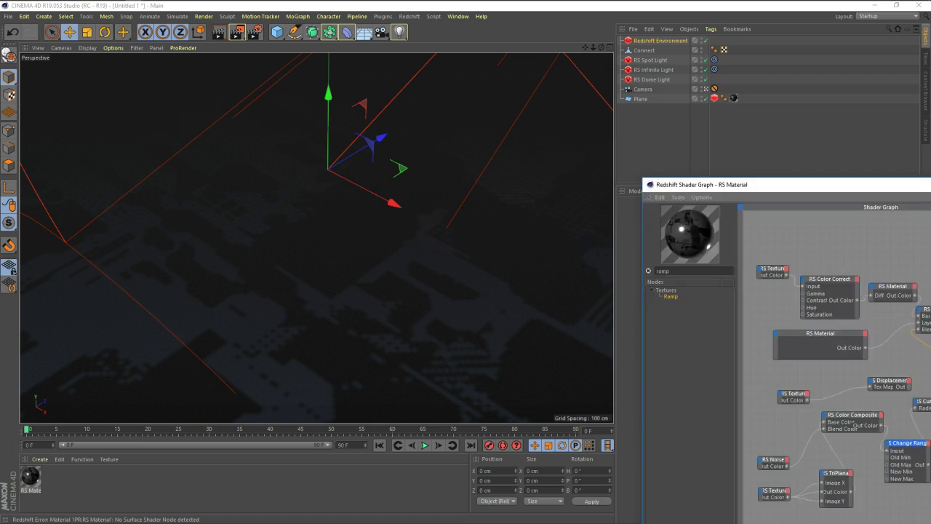
Delete the Redshift tag from the Plane object.
left_click(301, 508)
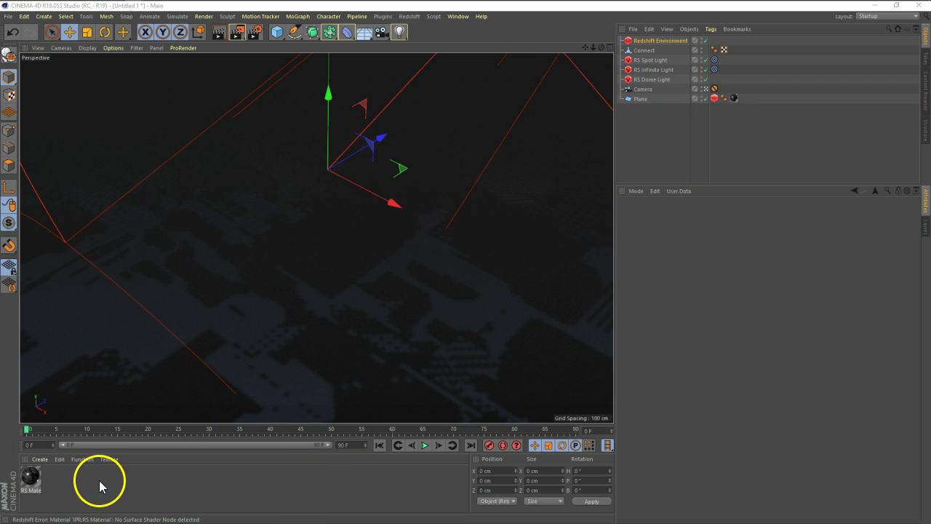
left_click(642, 99)
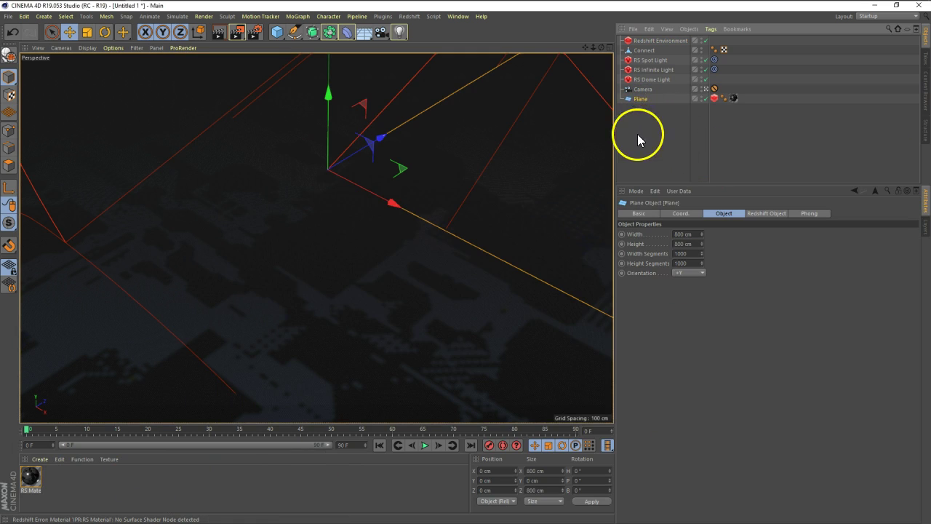
left_click(714, 99)
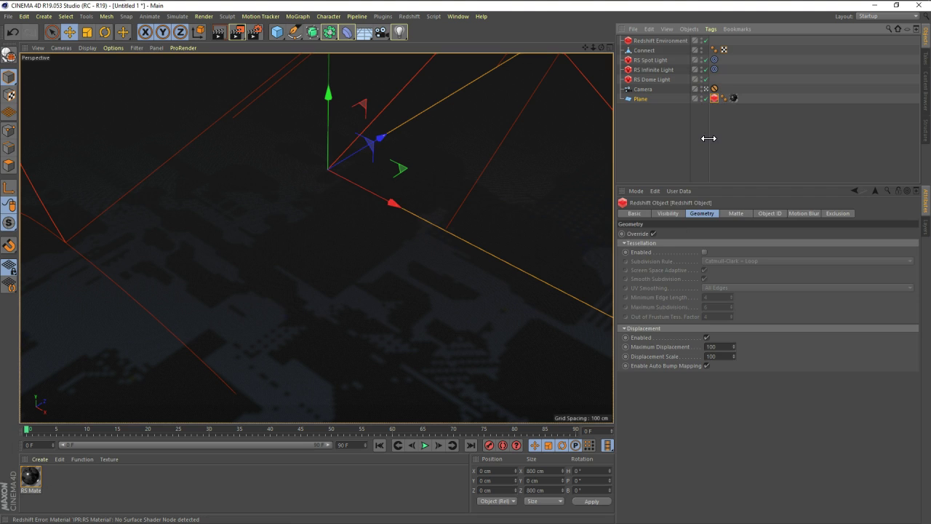
key("Delete")
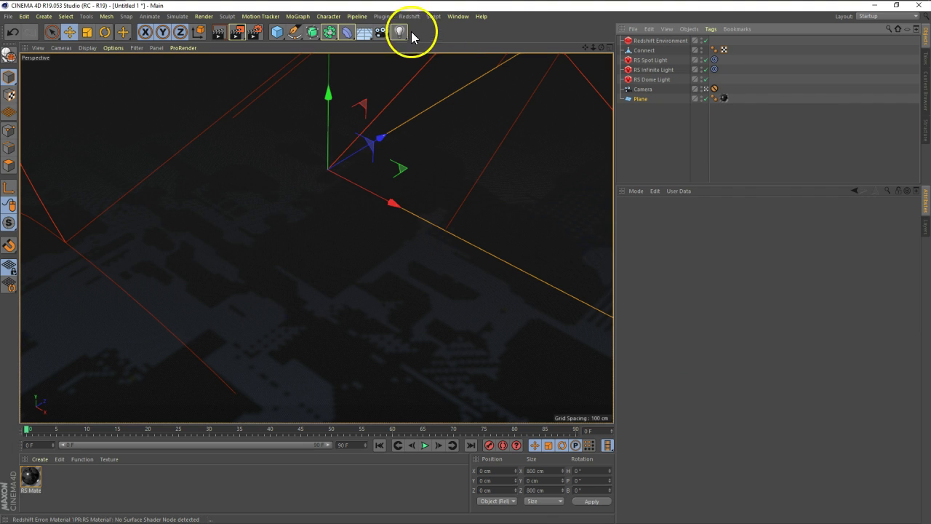
Add a Displacer deformer under the Plane and show its Shading settings.
left_click(348, 33)
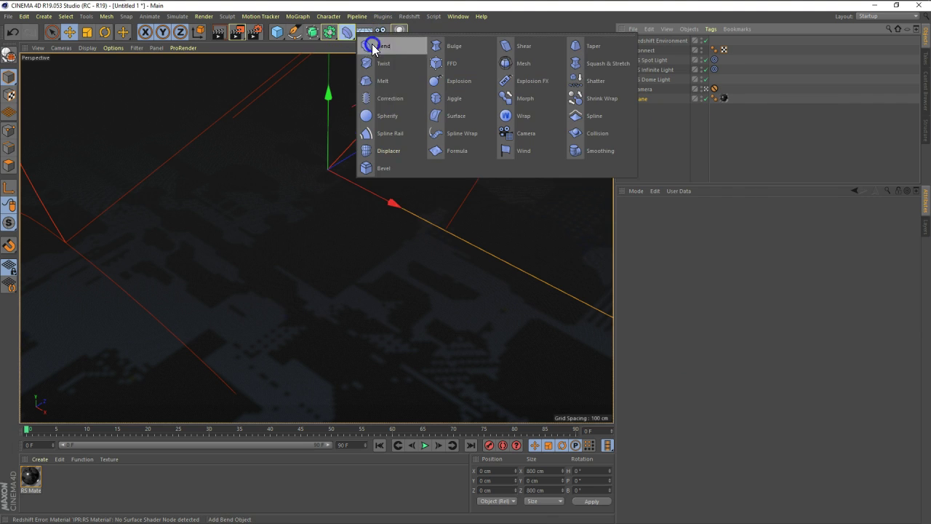
left_click(387, 151)
left_click(703, 213)
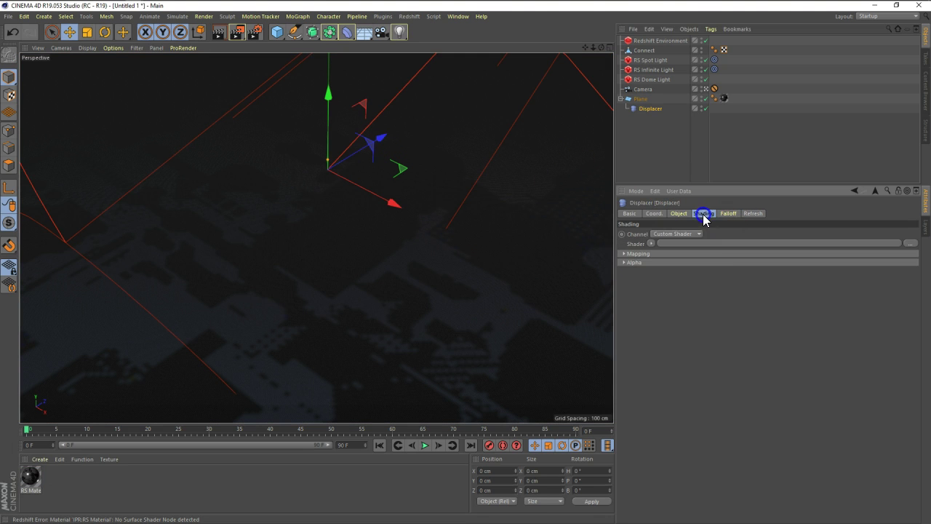
Load Displ.png from the Desktop Jsplacement folder as the Displacer's shader, keeping its original location.
left_click(666, 246)
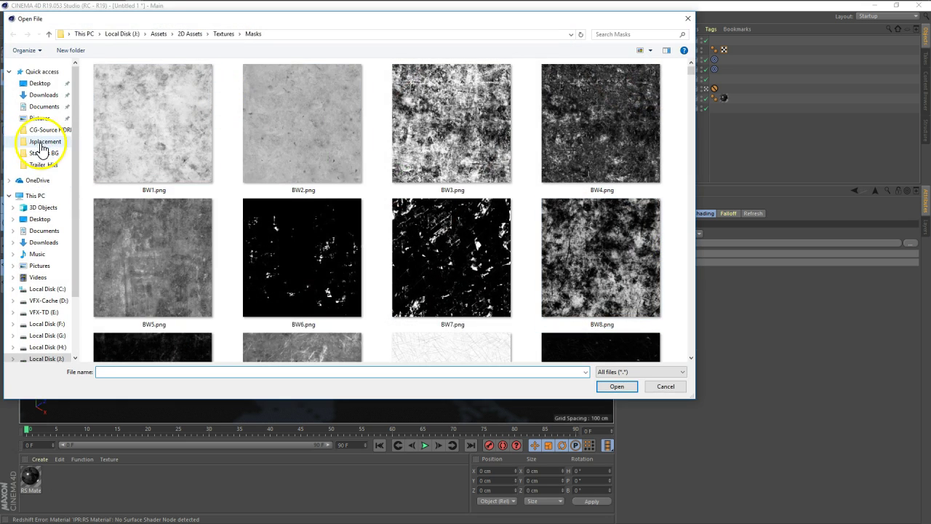
left_click(42, 141)
left_click(302, 175)
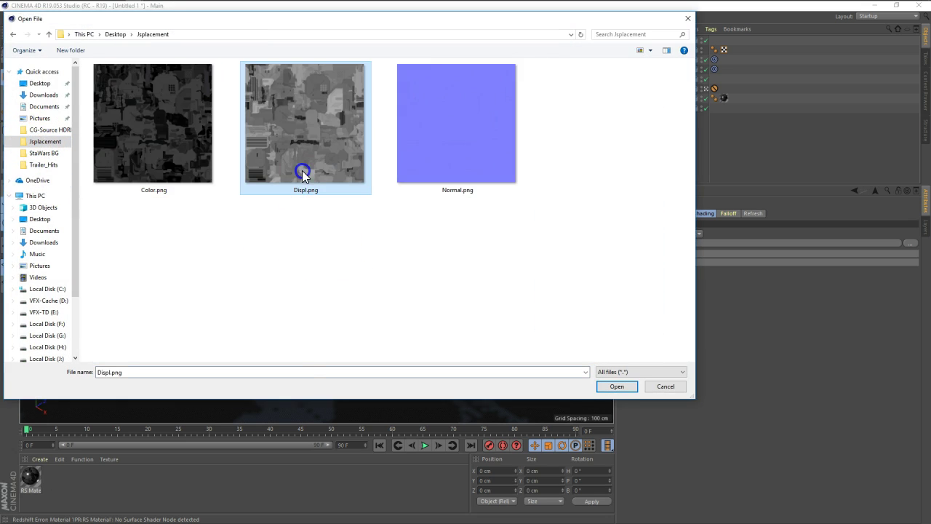
left_click(610, 388)
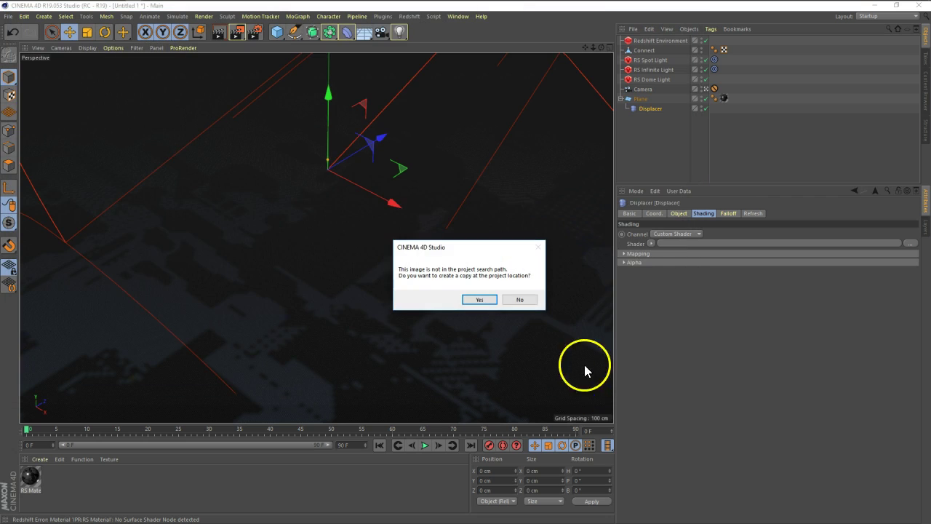
left_click(521, 300)
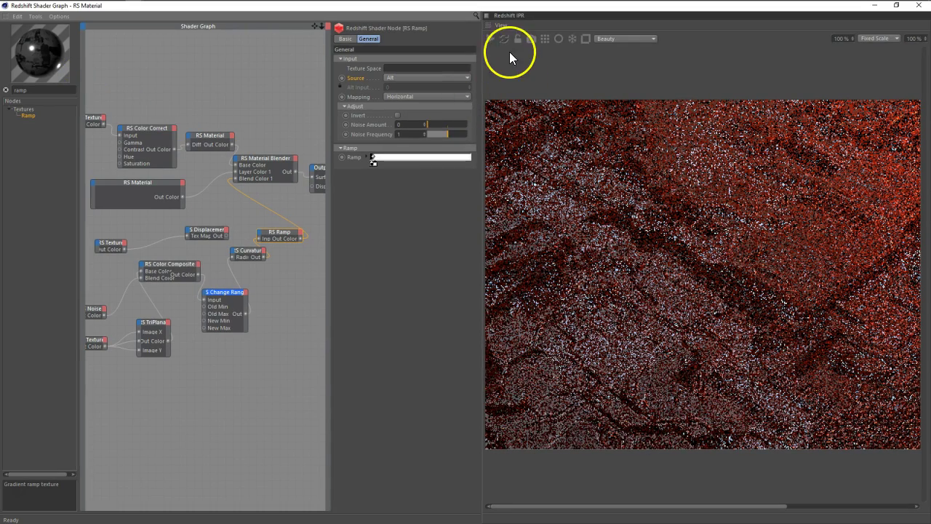
Start the Redshift IPR and detach it into its own floating window.
left_click(494, 44)
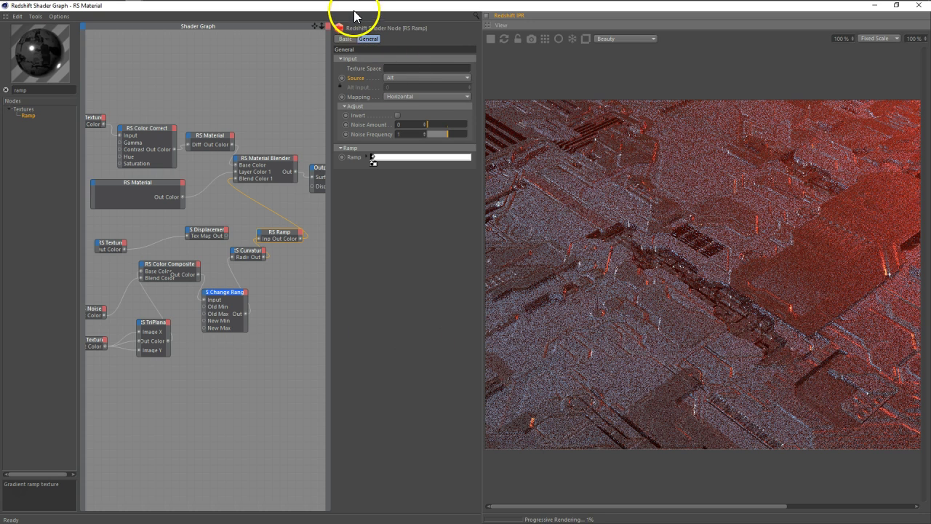
left_click_drag(558, 19, 235, 32)
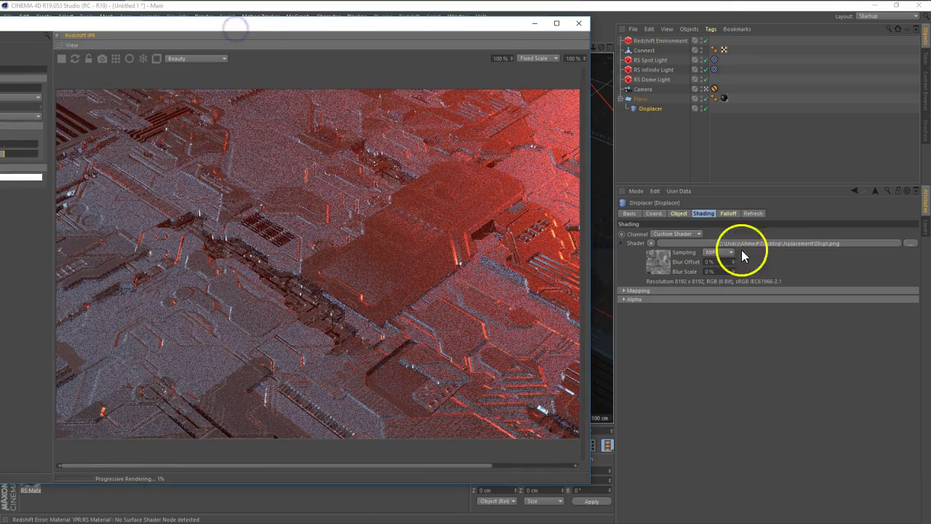
Set the Displacer height to 70 cm, then change it to 50 cm.
left_click(681, 214)
double_click(675, 257)
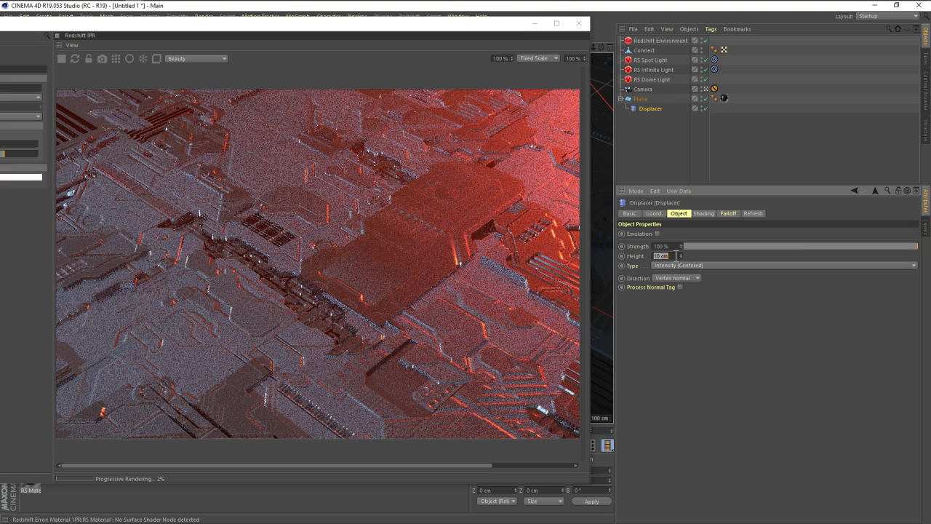
type("70")
key("Return")
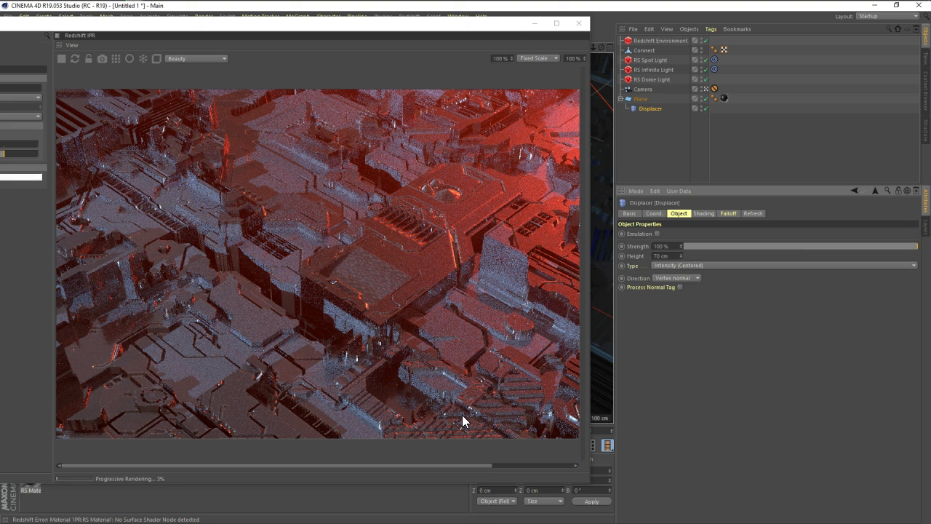
left_click(670, 267)
double_click(670, 256)
type("50")
key("Return")
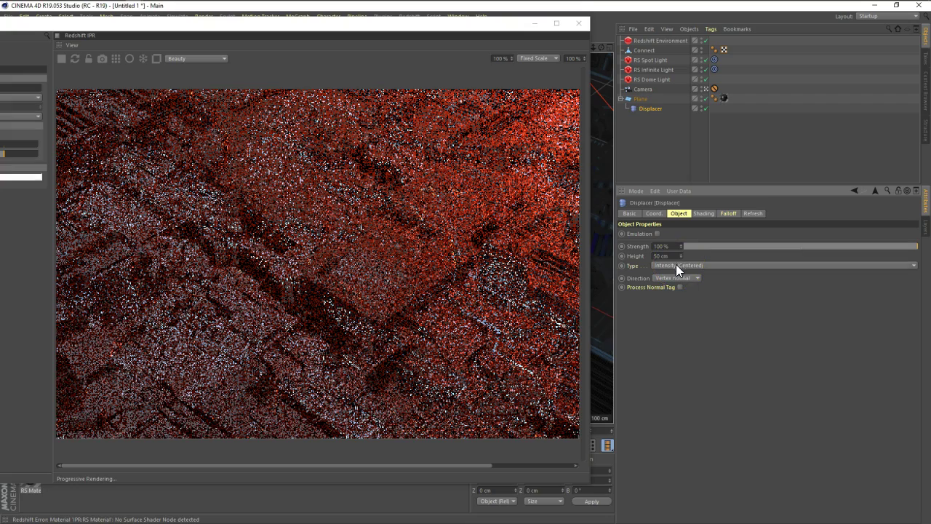
Stop the IPR preview and launch After Effects CC 2017.
mouse_move(339, 34)
left_mouse_down()
mouse_move(400, 68)
mouse_move(547, 36)
left_mouse_up()
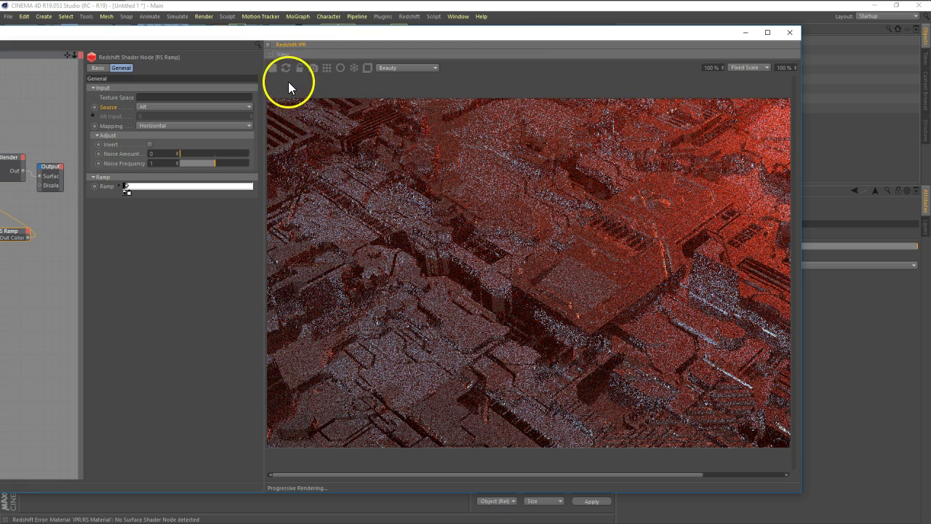
left_click(272, 68)
mouse_move(465, 2)
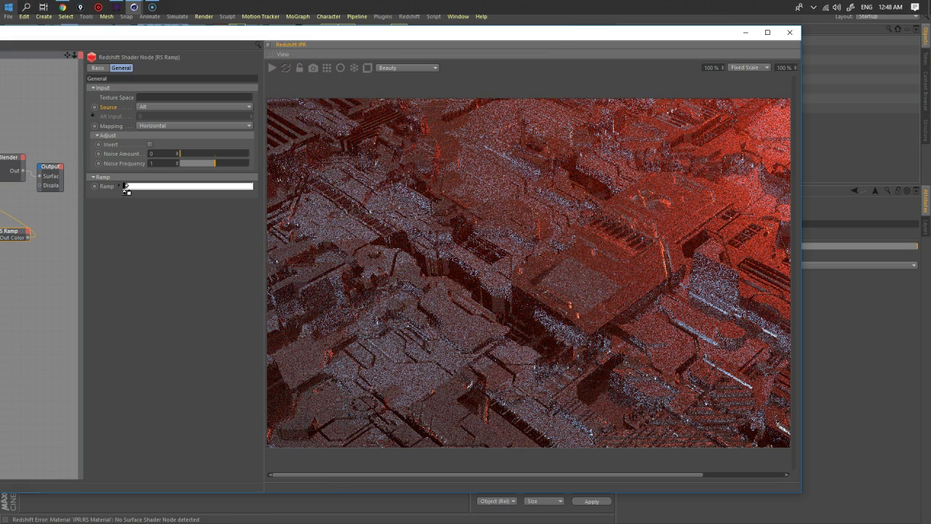
left_click(8, 6)
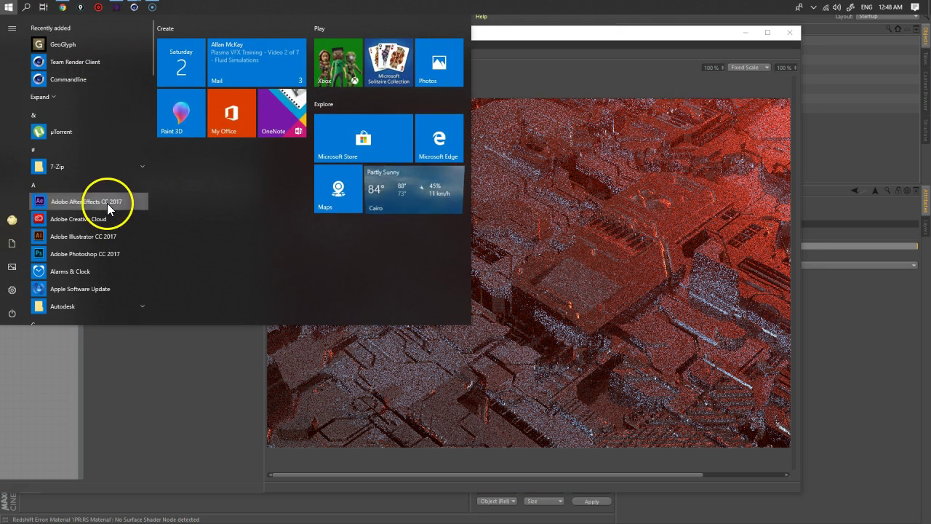
left_click(107, 203)
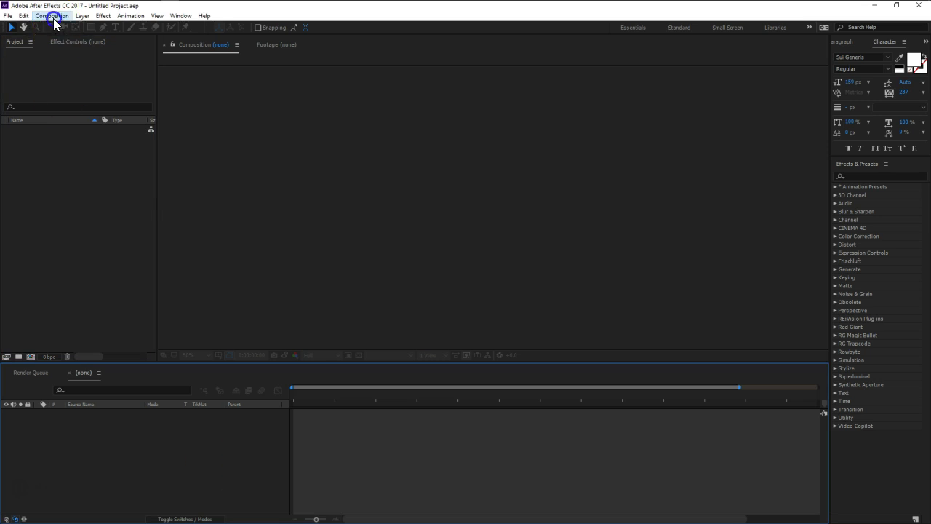
Create a new composition with the HDV/HDTV 720 29.97 preset (1280×720).
left_click(52, 15)
left_click(69, 26)
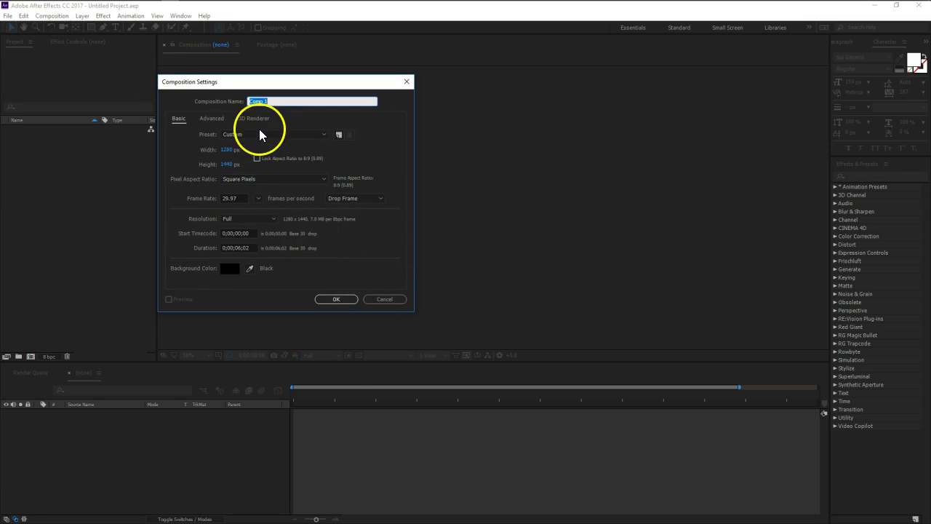
left_click(262, 134)
left_click(291, 301)
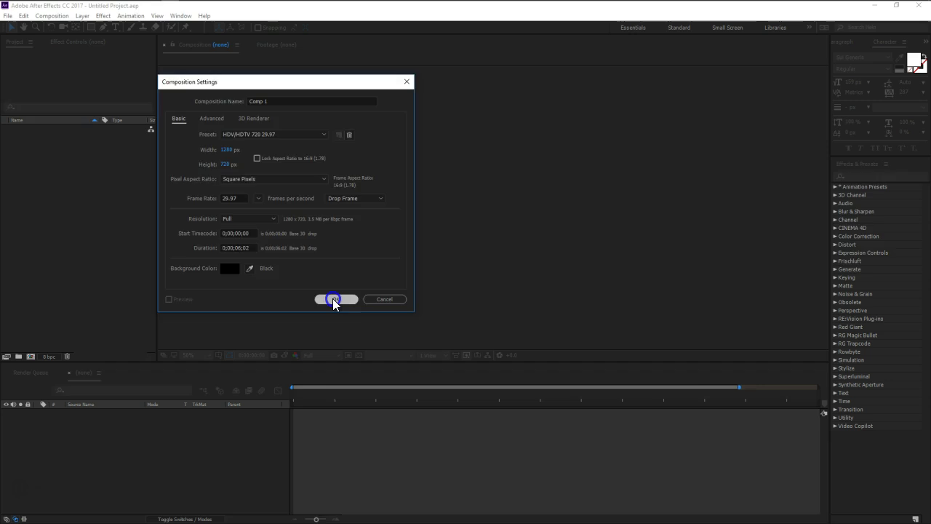
left_click(332, 299)
Add a solid layer named Mir to Comp 1.
right_click(273, 426)
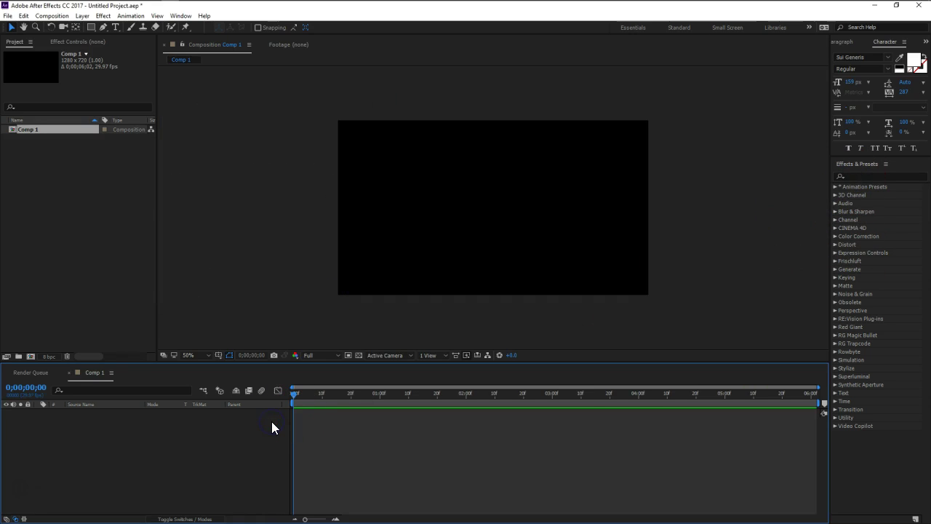
key("ctrl+y")
type("Mir")
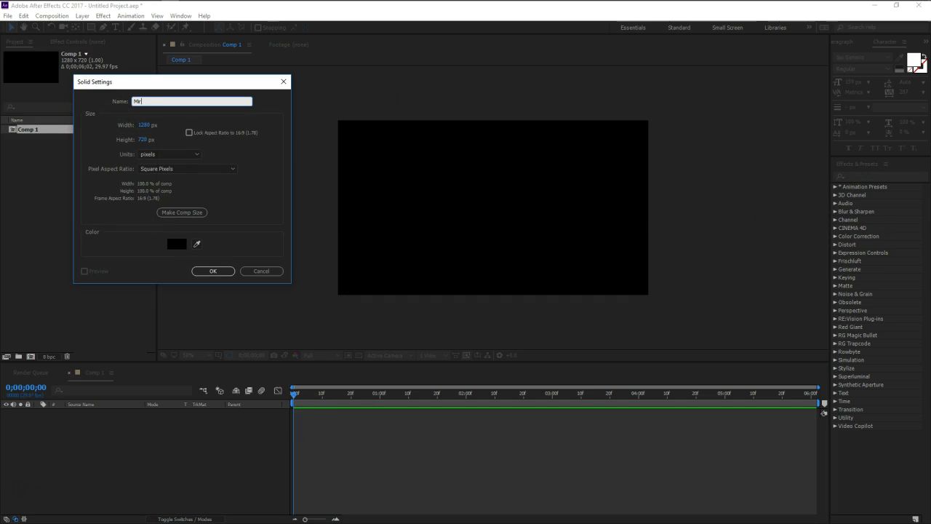
key("Return")
left_click(333, 412)
double_click(72, 212)
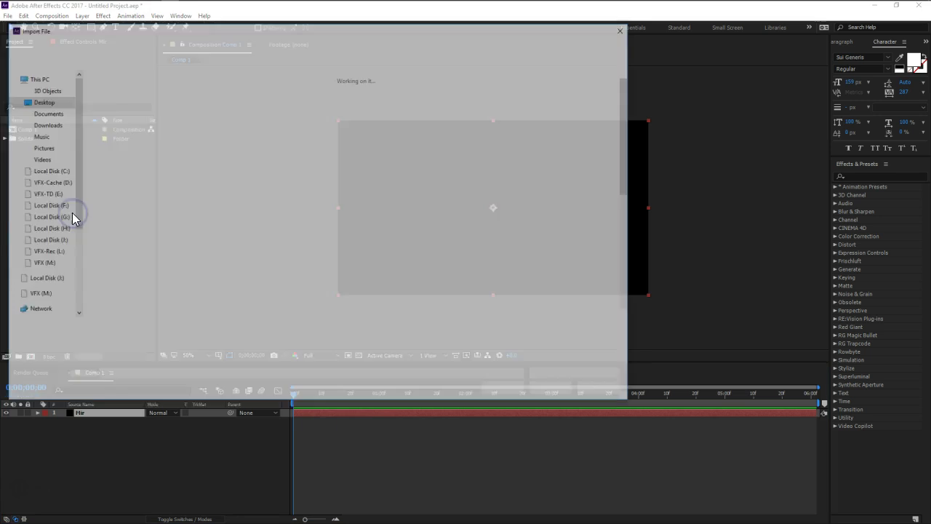
Import Displ.png from the Jsplacement folder into the project.
double_click(397, 152)
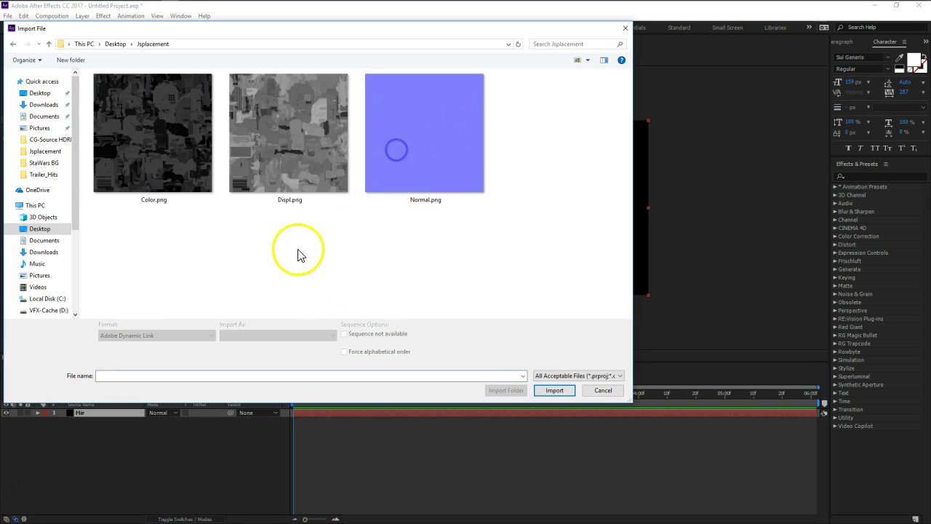
left_click(277, 168)
left_click(554, 390)
left_click(25, 264)
Apply Trapcode Mir to the Mir solid and view the comp at 100%.
left_click(878, 176)
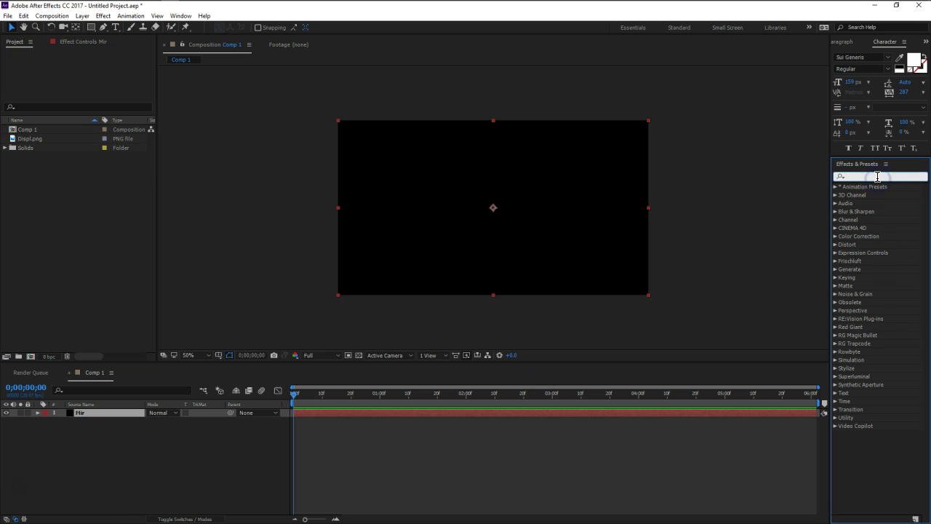
type("mir")
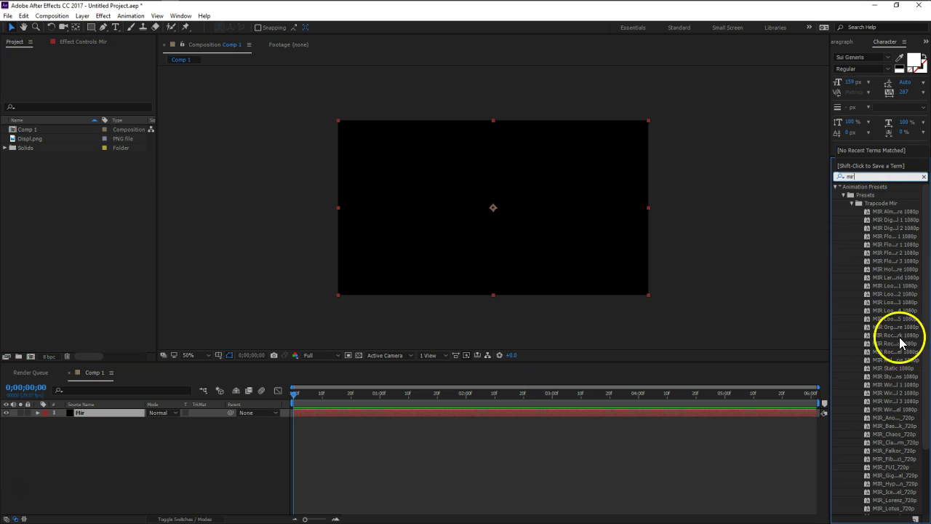
scroll(898, 343, "down", 3)
left_click(861, 510)
left_click_drag(862, 513, 454, 262)
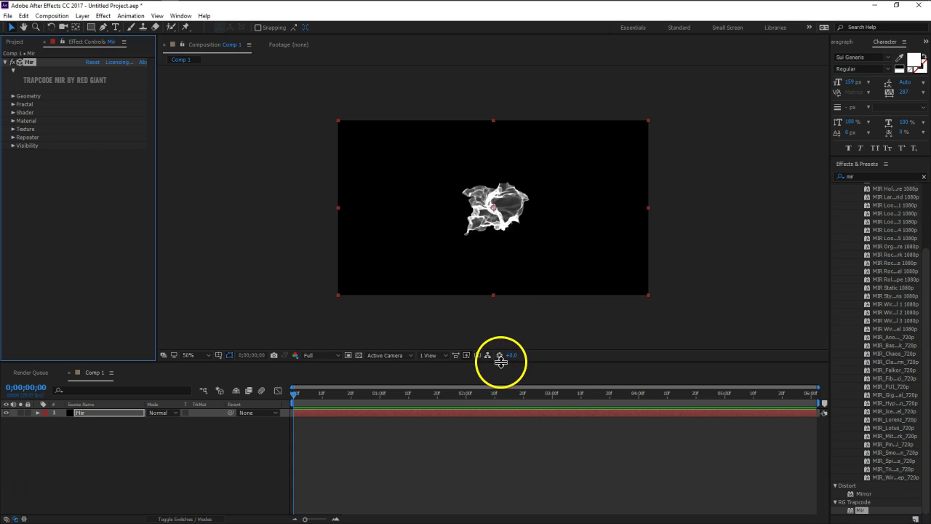
key("period")
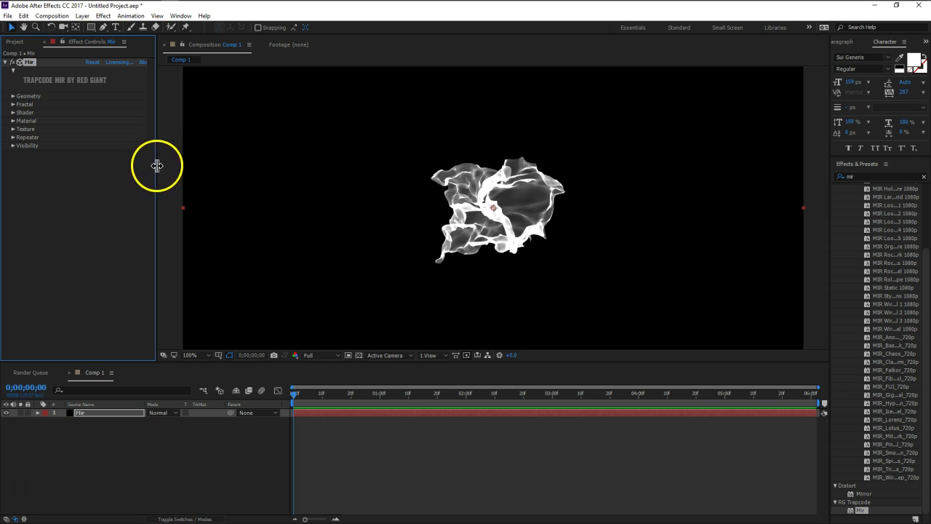
left_click_drag(162, 167, 191, 166)
Collapse Mir's Texture group and expand its Fractal settings.
left_click(12, 129)
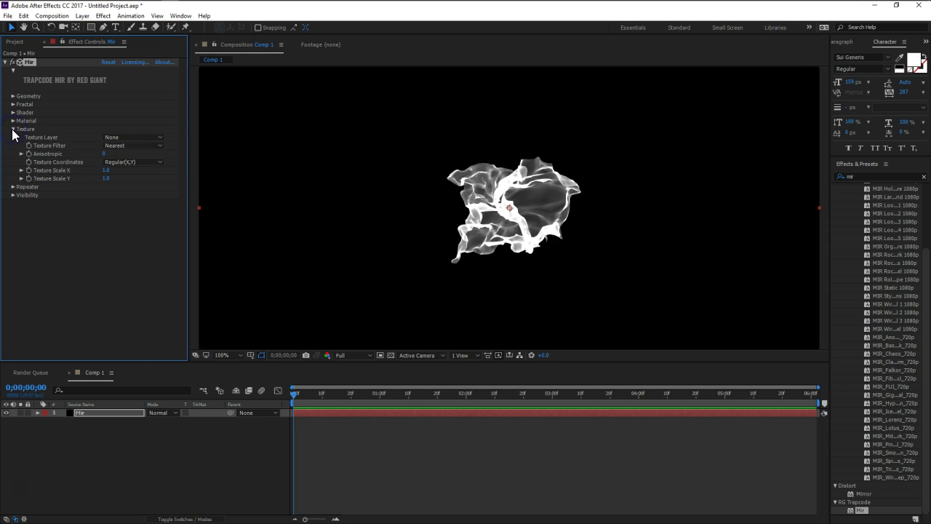
left_click(12, 128)
left_click(14, 130)
left_click(13, 104)
left_click(12, 104)
left_click(13, 104)
Try the Multi and SmoothRidge fractal types, return to Regular, and show the Project panel.
left_click(138, 113)
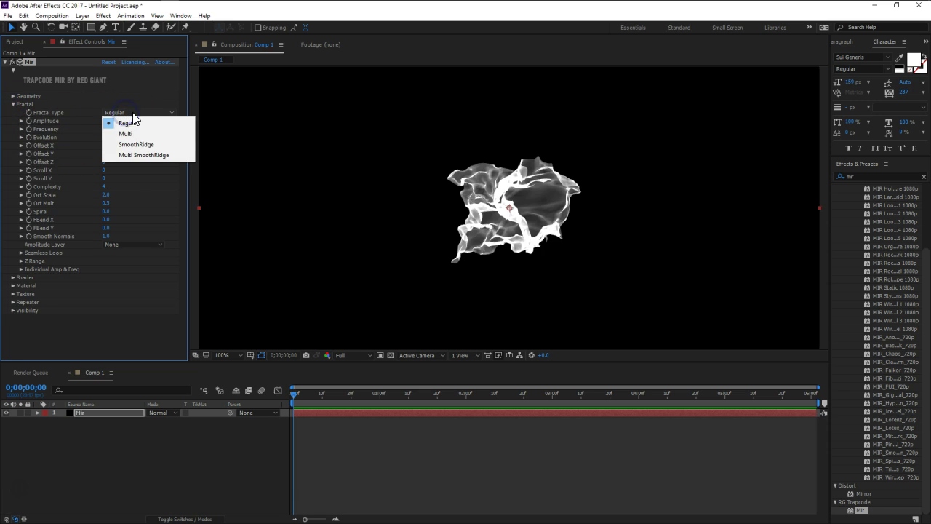
left_click(144, 135)
left_click(149, 114)
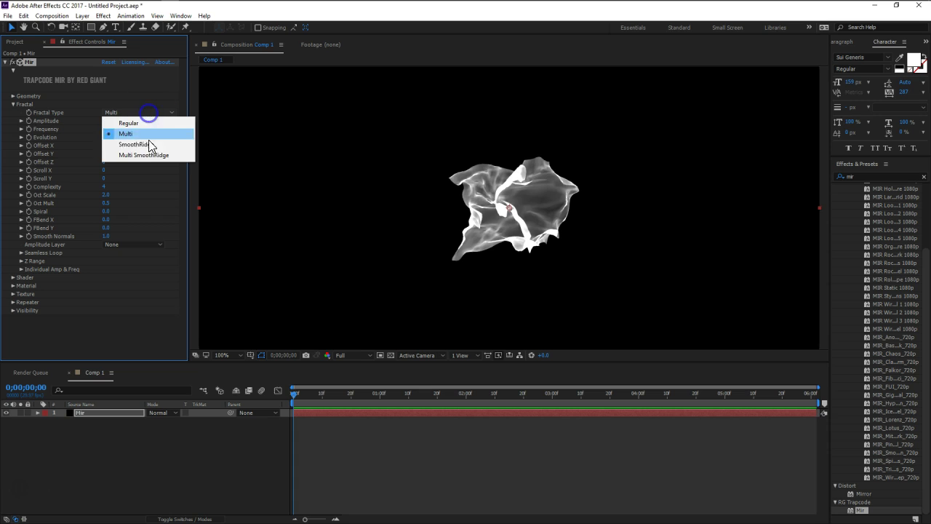
left_click(151, 144)
left_click(152, 112)
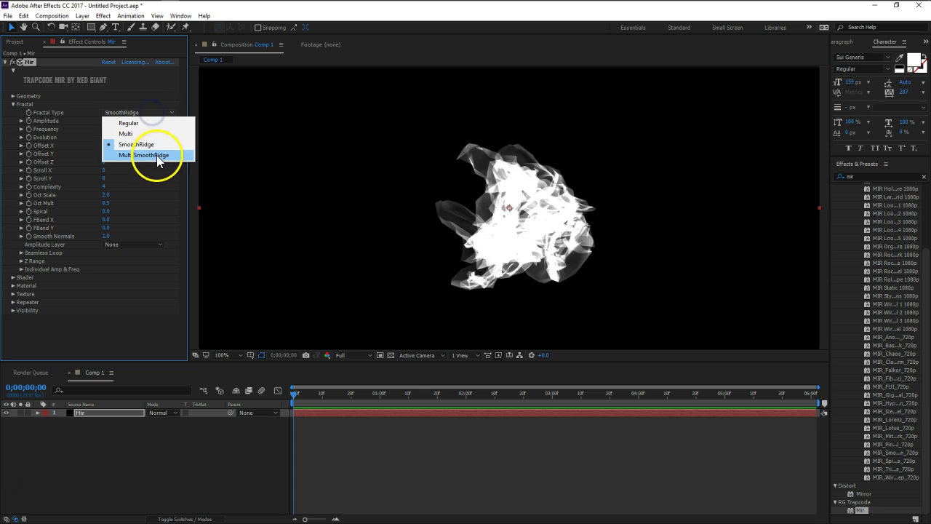
left_click(152, 152)
left_click(148, 114)
left_click(149, 124)
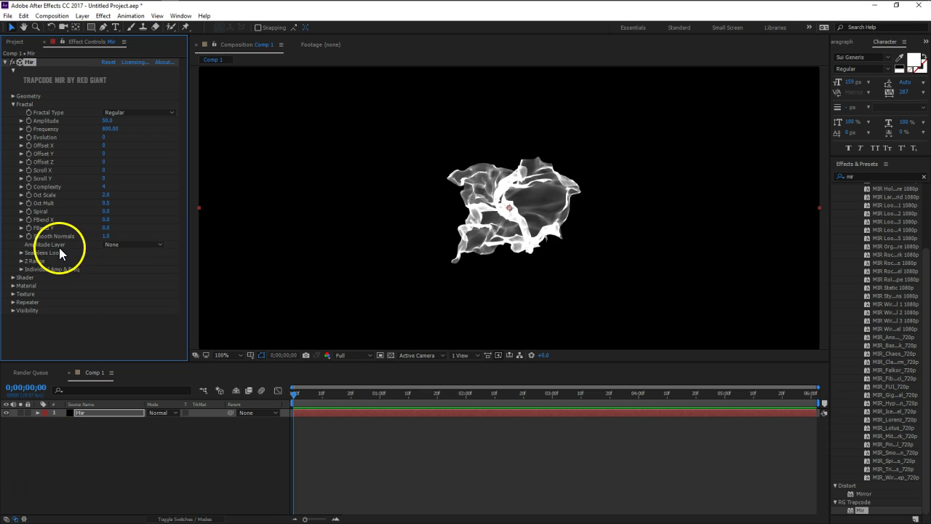
left_click(15, 42)
Add Displ.png to Comp 1 as a new layer, keeping it visible.
left_click(32, 138)
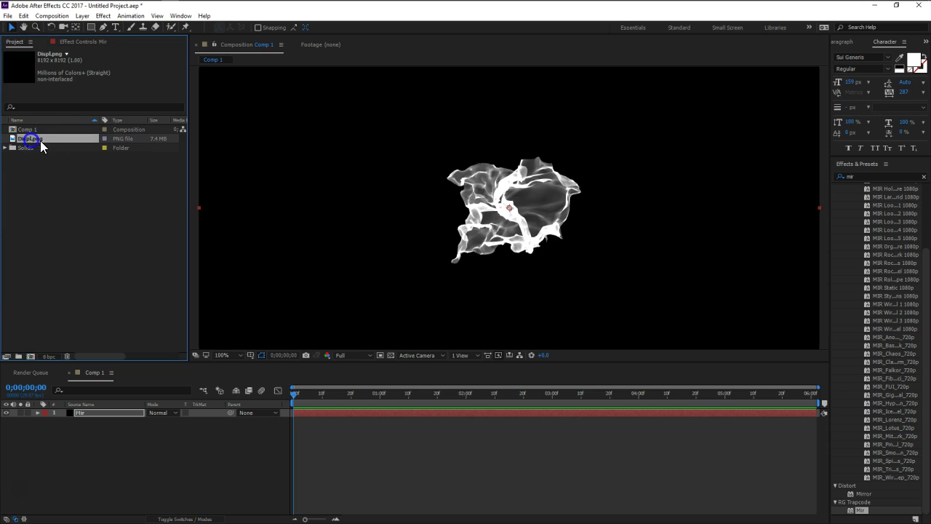
left_click_drag(34, 139, 21, 440)
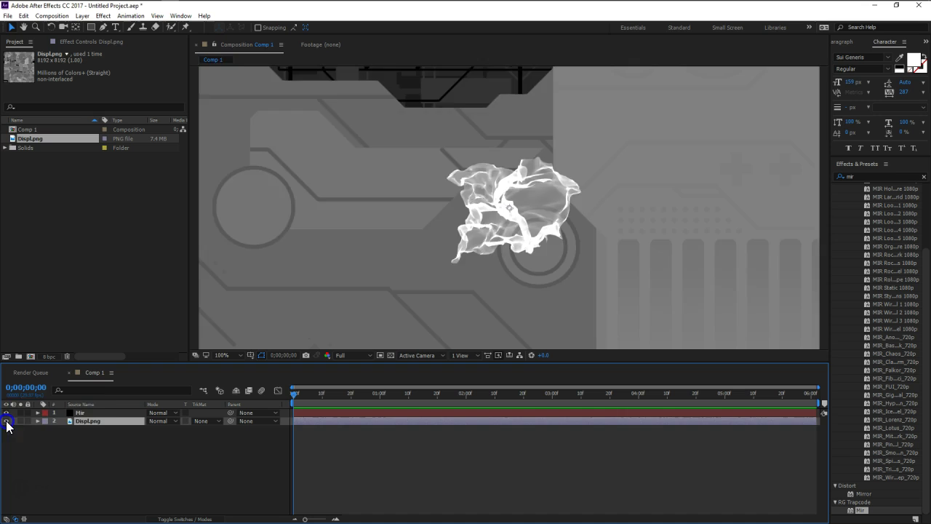
left_click(6, 421)
left_click(93, 415)
left_click(99, 421)
scroll(321, 225, "down", 2)
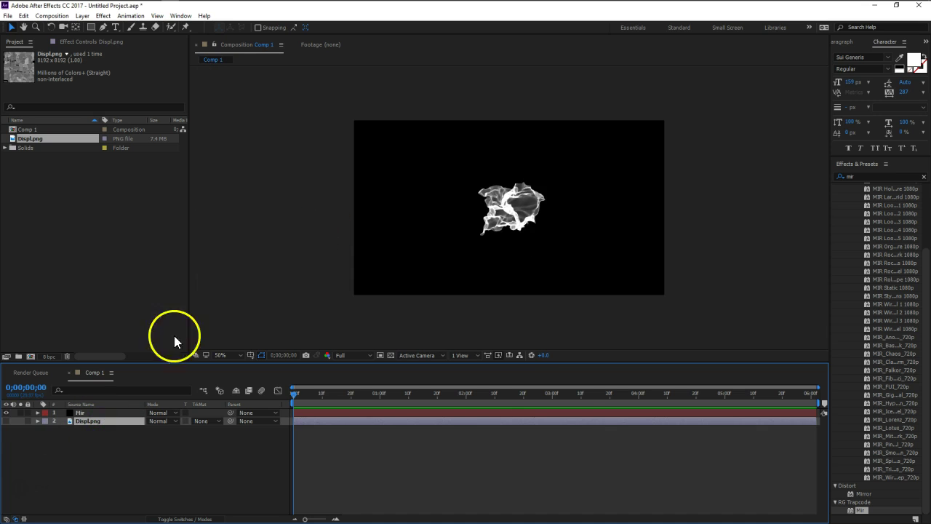
left_click(6, 420)
scroll(575, 243, "down", 2)
scroll(575, 243, "down", 2)
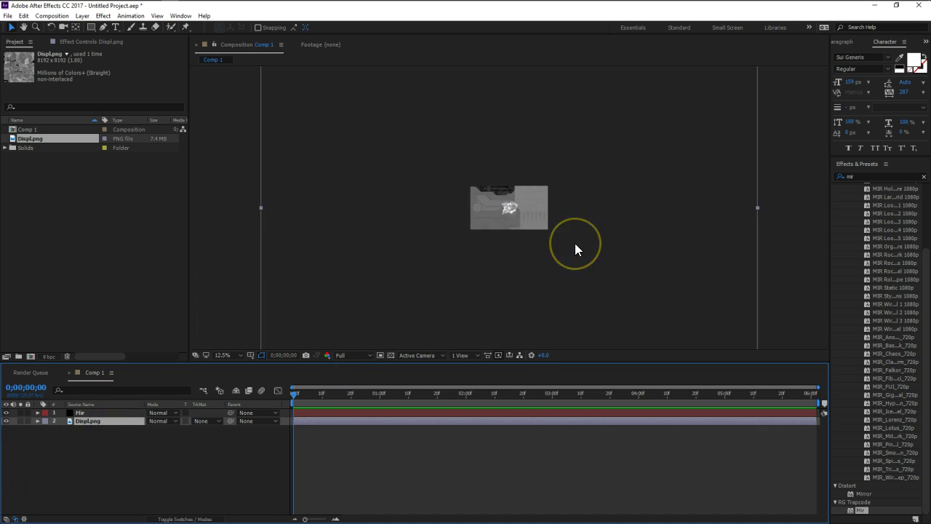
scroll(575, 243, "down", 1)
Scale the Displ.png layer down to 8.7%, view at 100%, then hide the layer.
key("s")
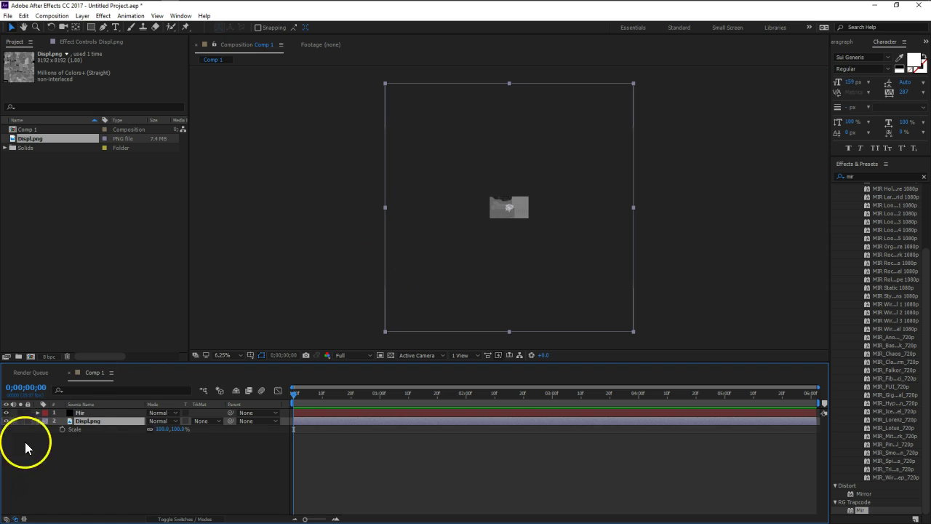
left_click_drag(181, 429, 146, 430)
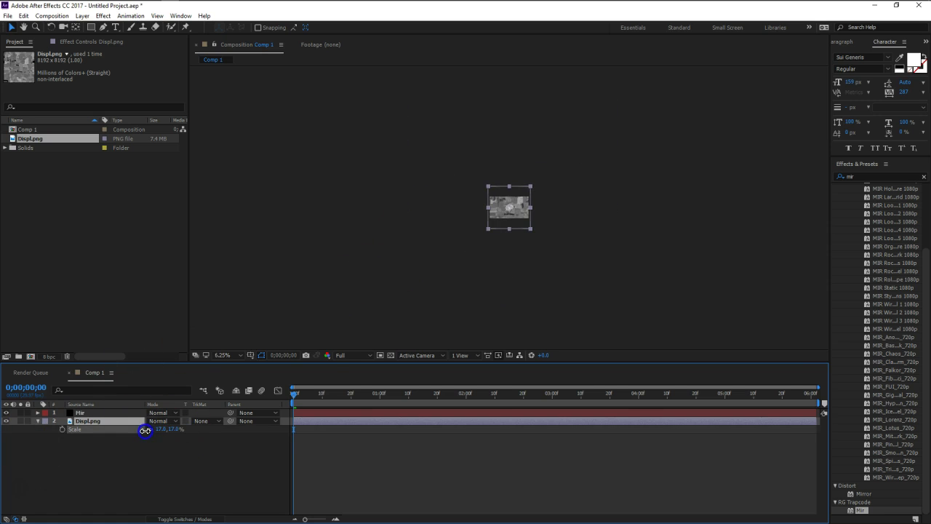
scroll(509, 218, "up", 4)
scroll(529, 217, "up", 2)
key("grave")
key("grave")
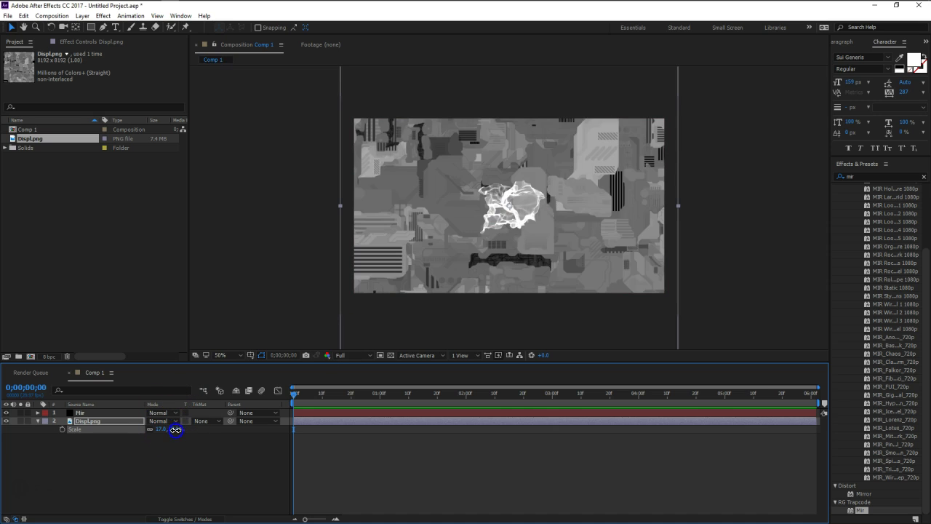
left_click_drag(175, 431, 171, 430)
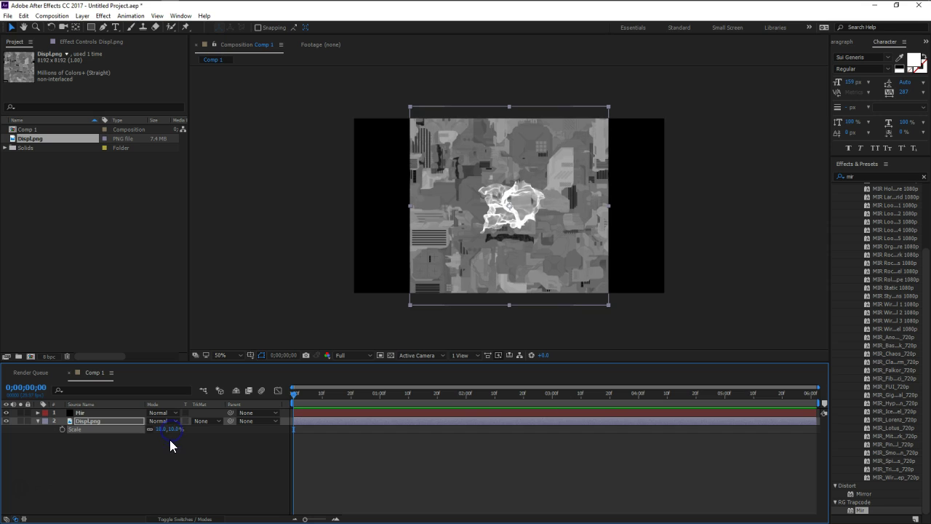
left_click(171, 431)
key("Return")
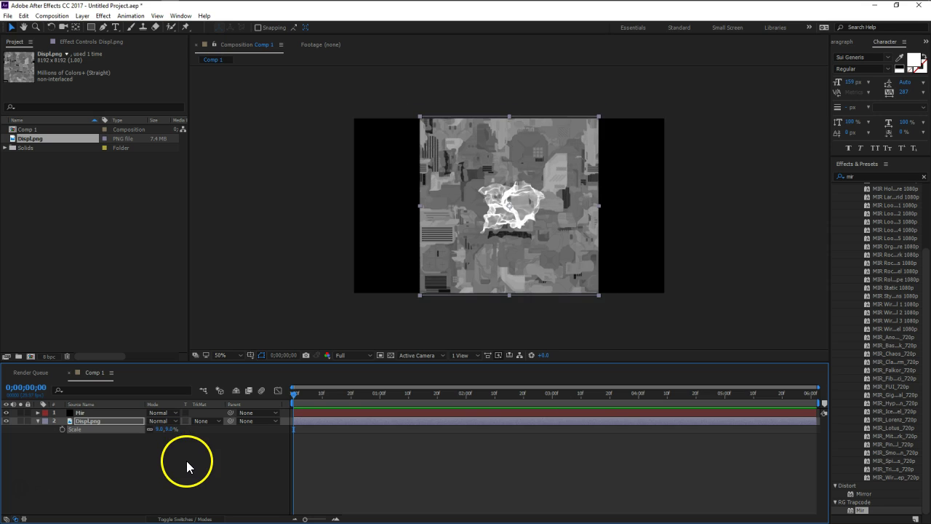
left_click(169, 430)
key("Return")
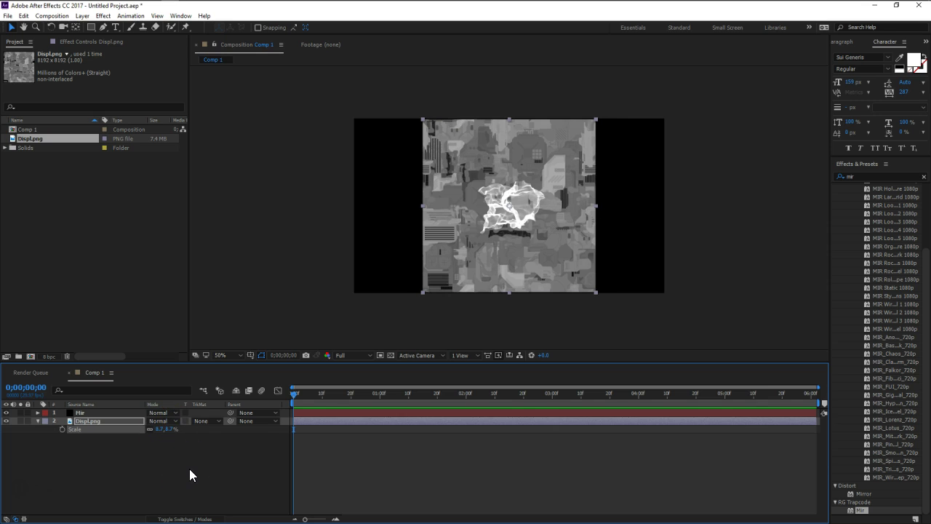
left_click(184, 485)
key("period")
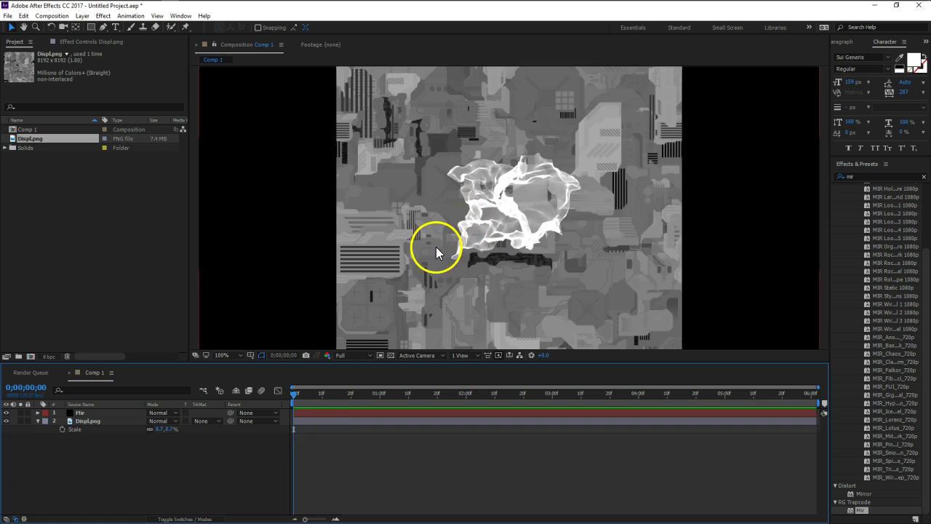
left_click(100, 421)
Set Mir's Amplitude Layer to Displ.png.
left_click(102, 413)
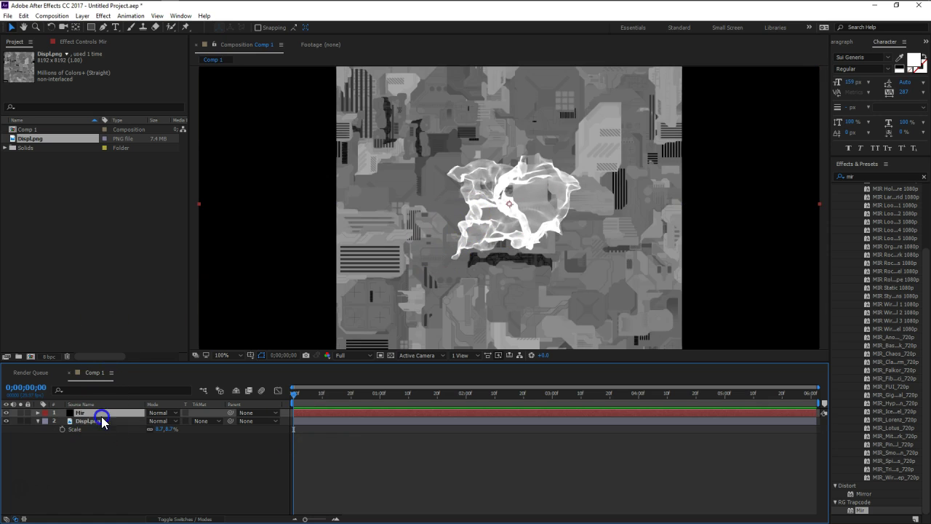
left_click(7, 421)
left_click(92, 42)
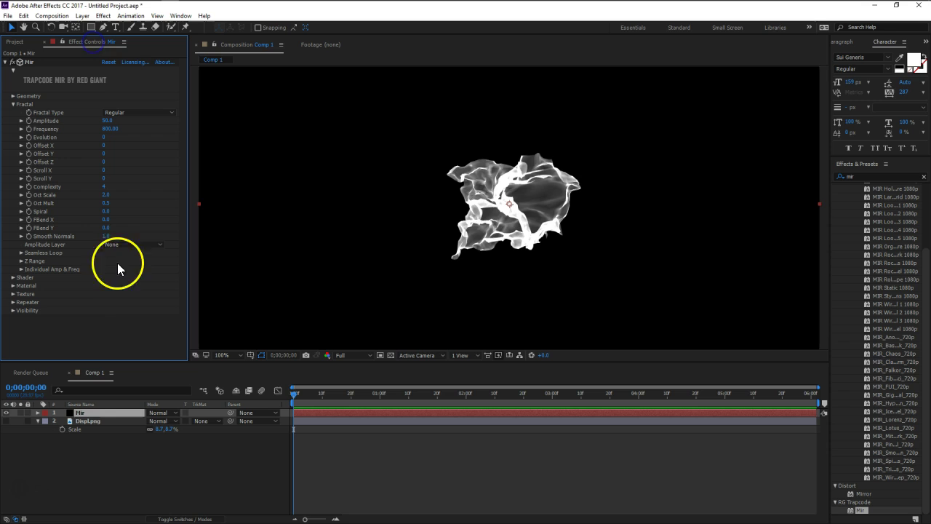
left_click(121, 243)
left_click(147, 281)
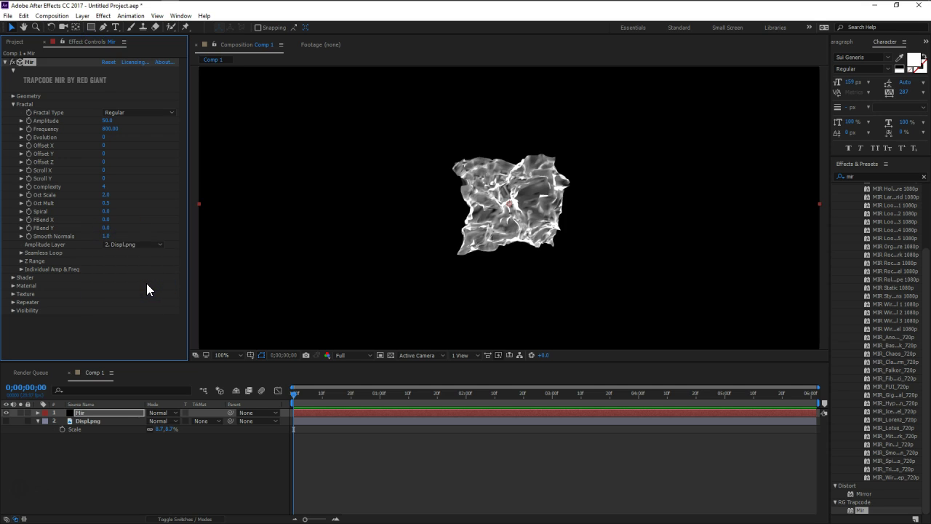
Confirm Mir's Fractal Frequency at 800.
left_click(547, 235)
left_click(525, 201)
left_click(209, 201)
key("Return")
Set Mir's Geometry Size X to 500 and Size Y to 600.
left_click(14, 96)
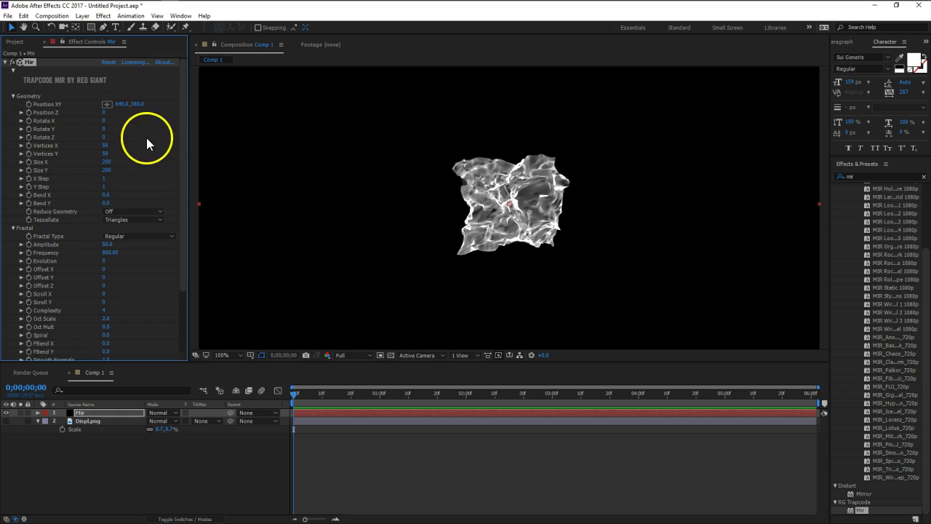
left_click(38, 163)
left_click(107, 162)
type("500")
key("Return")
left_click(107, 170)
type("600")
key("Return")
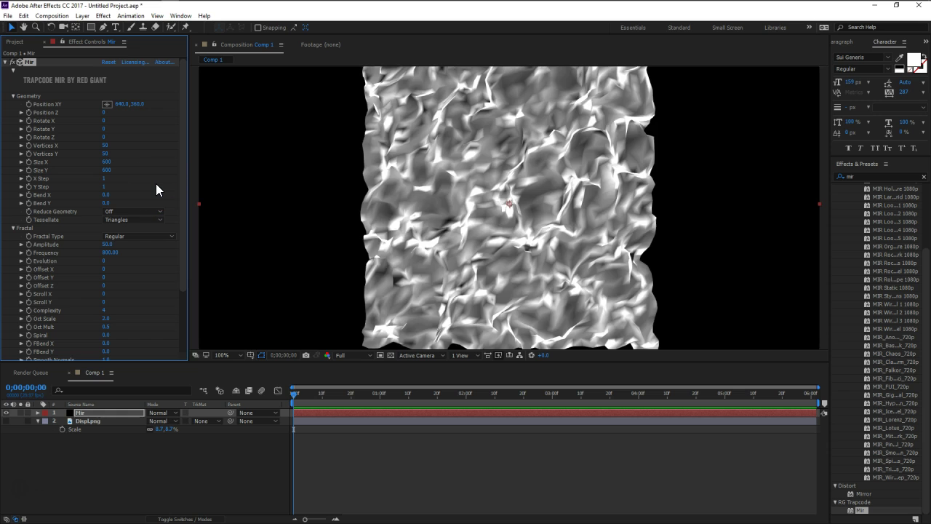
Keep Mir's fractal type at Regular.
scroll(437, 211, "down", 2)
scroll(510, 216, "up", 2)
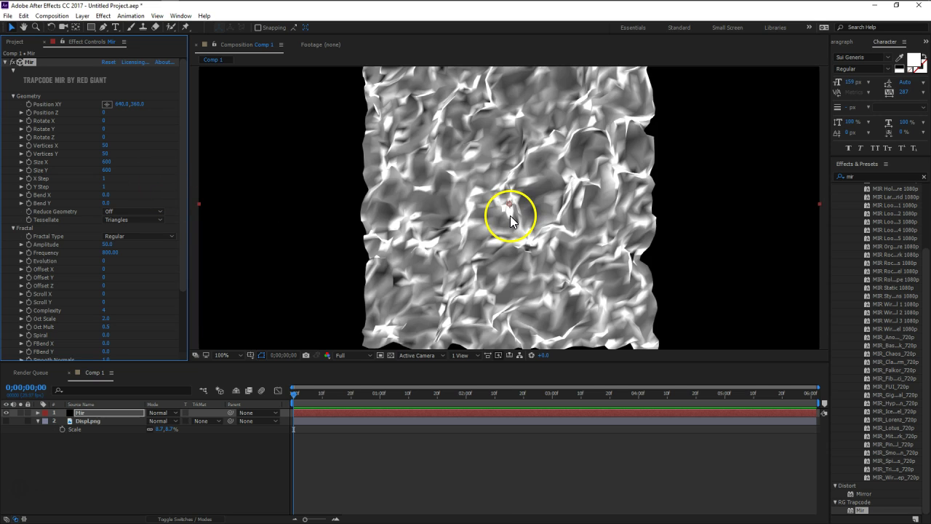
scroll(155, 265, "down", 1)
scroll(153, 247, "down", 2)
left_click(138, 171)
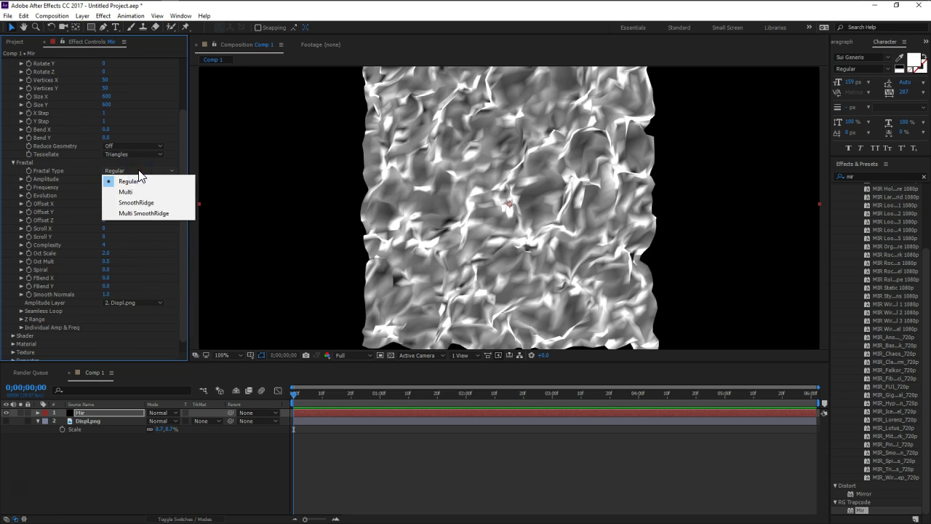
left_click(148, 252)
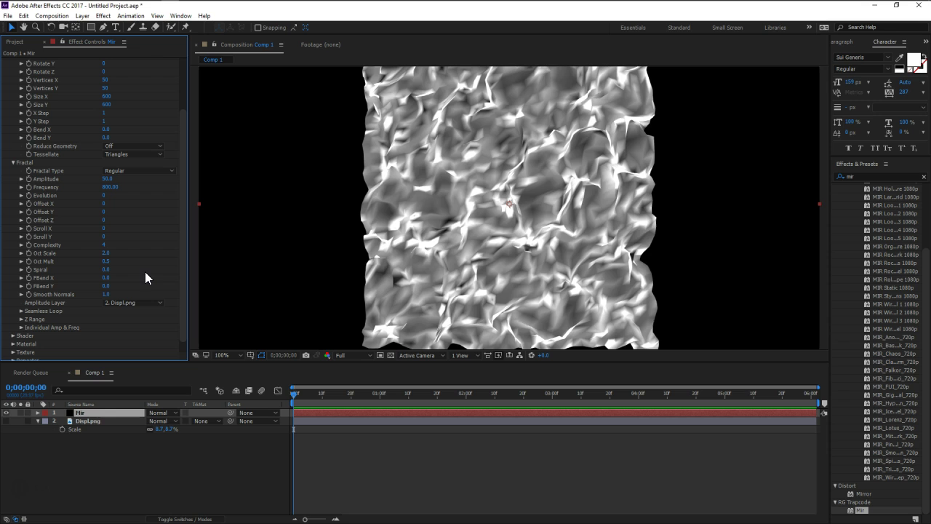
Switch Mir's Tessellate option to Quads.
scroll(155, 253, "up", 2)
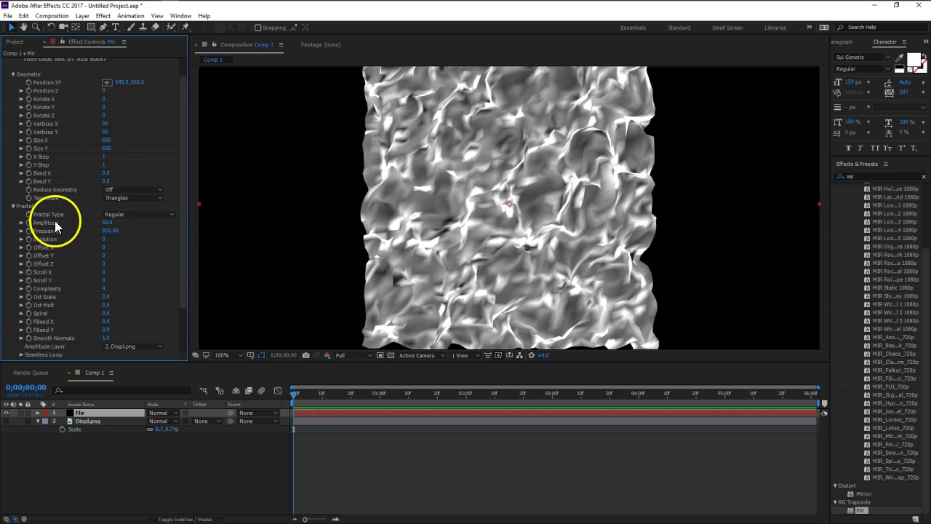
left_click(120, 198)
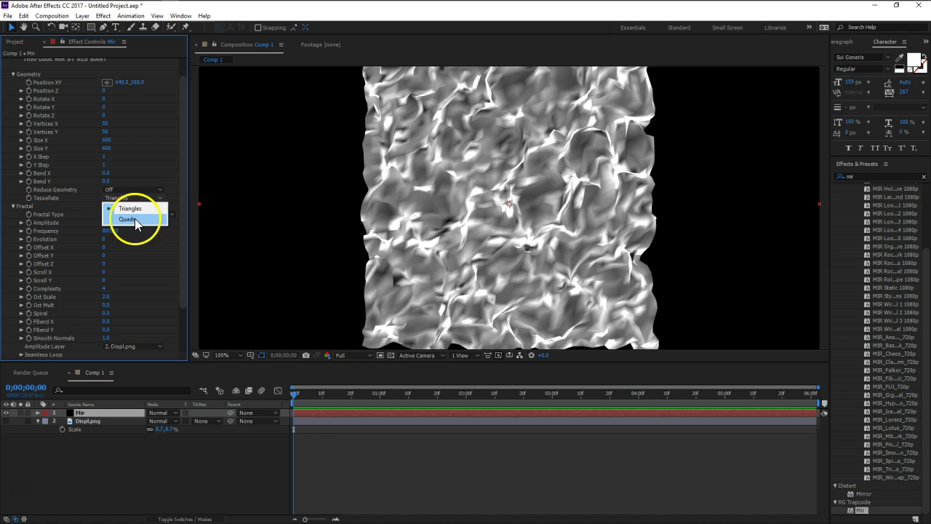
left_click(135, 220)
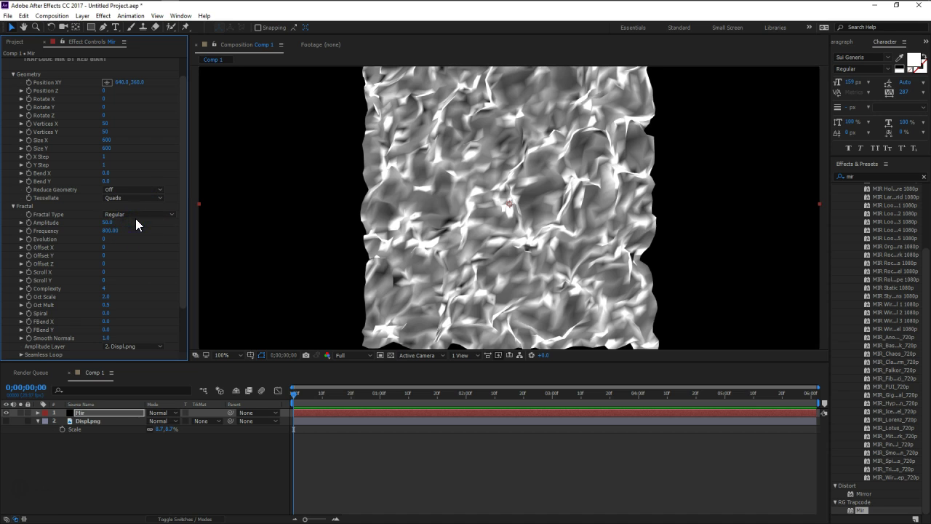
left_click(133, 227)
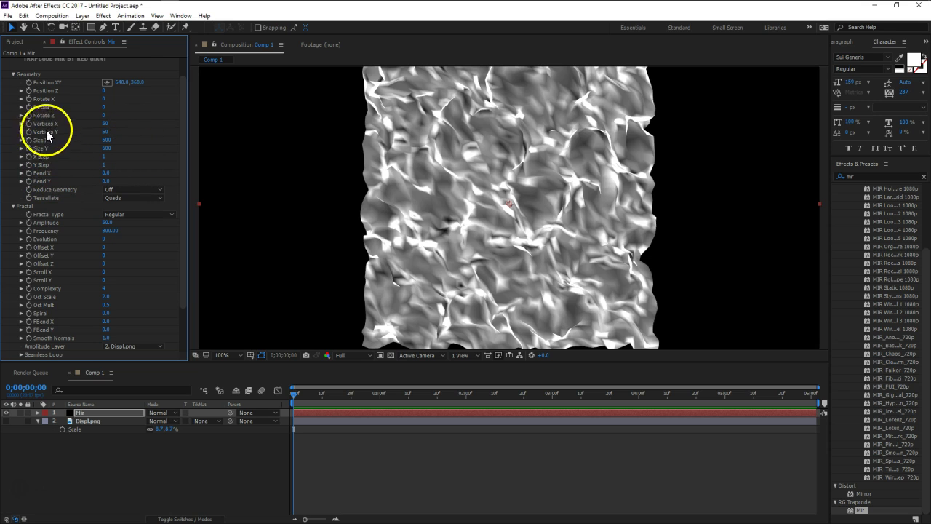
Set Mir's Vertices X and Y to 800 each.
left_click(105, 124)
type("800")
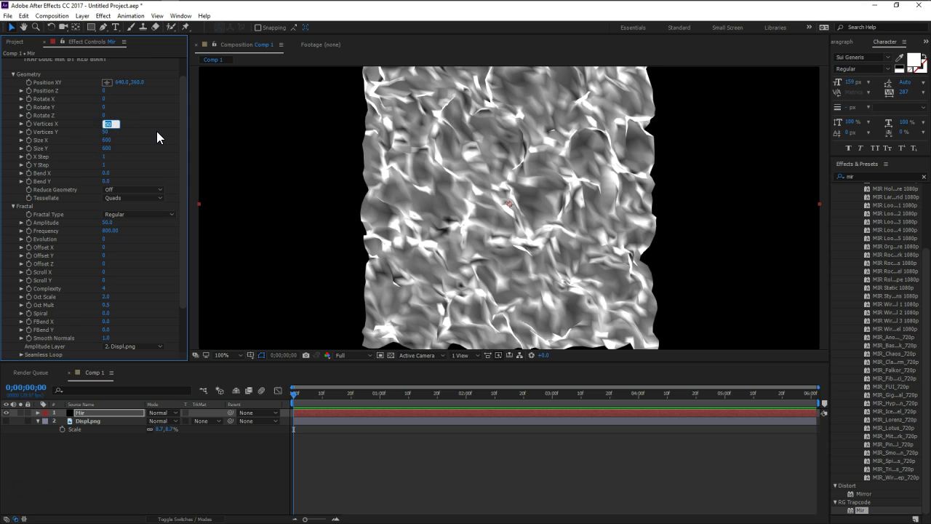
key("Return")
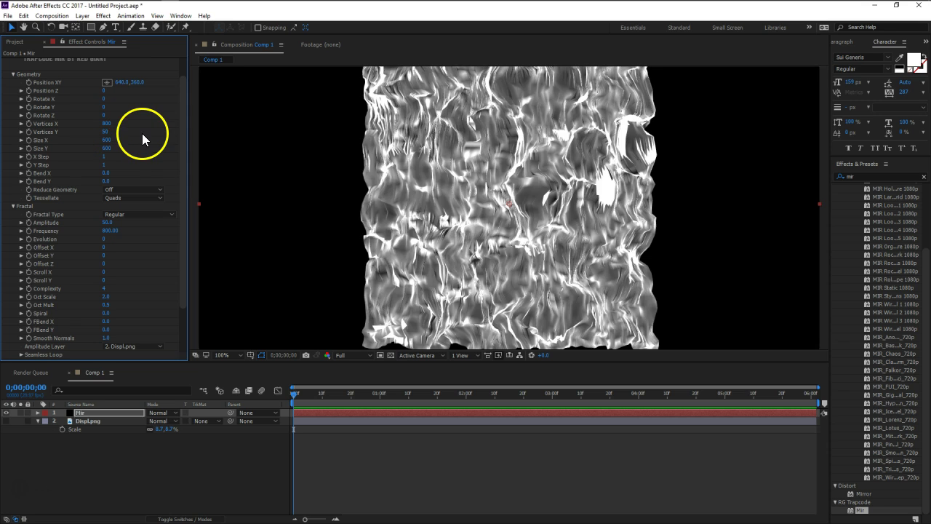
left_click(106, 131)
type("800")
key("Return")
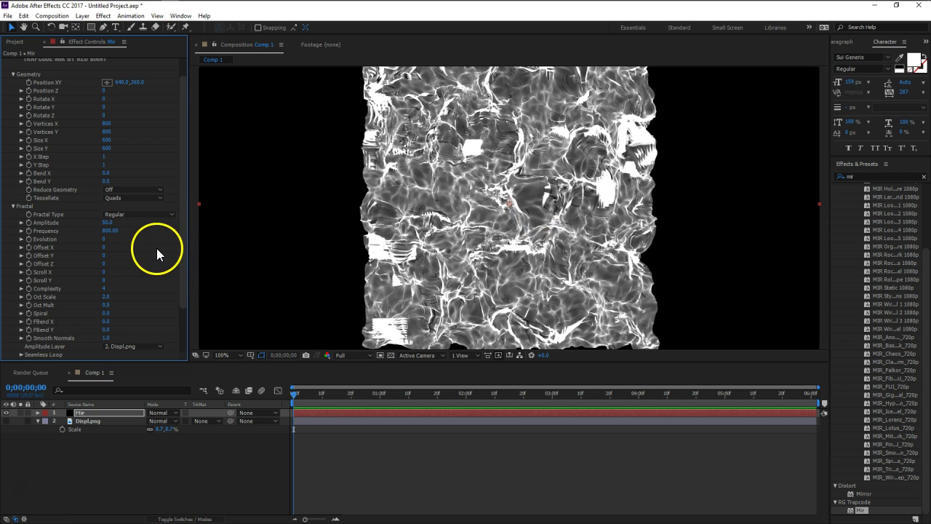
Try Amplitude 0, settle on Amplitude 50, and set Frequency to 0.
left_click(107, 222)
type("0")
key("Return")
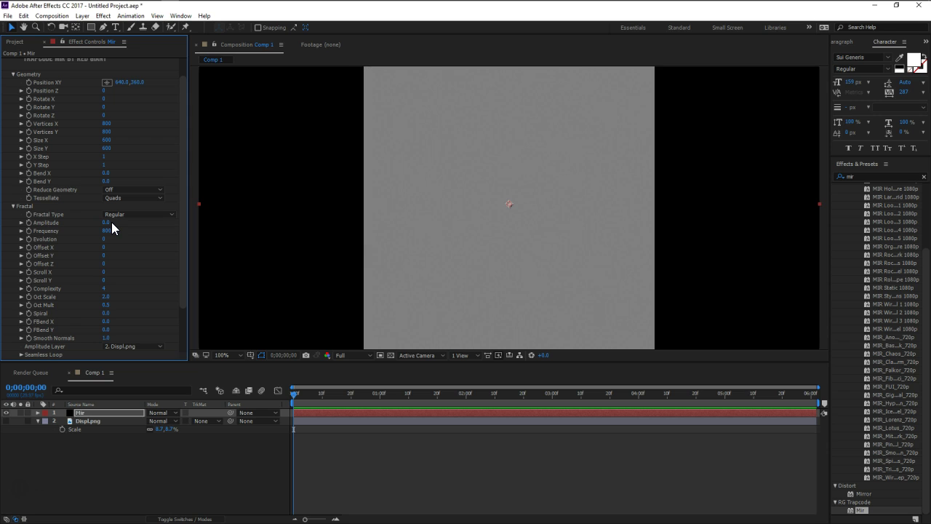
left_click(108, 222)
type("50")
key("Return")
left_click(114, 235)
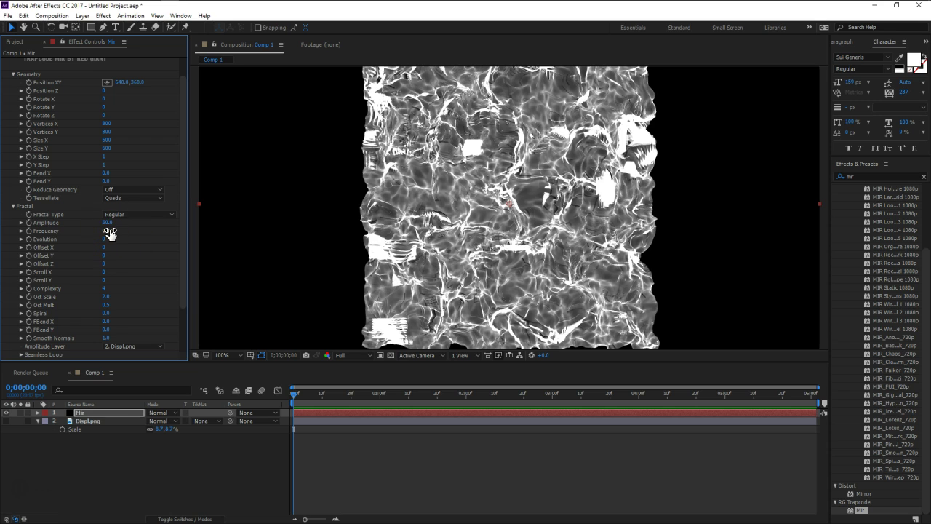
key("Return")
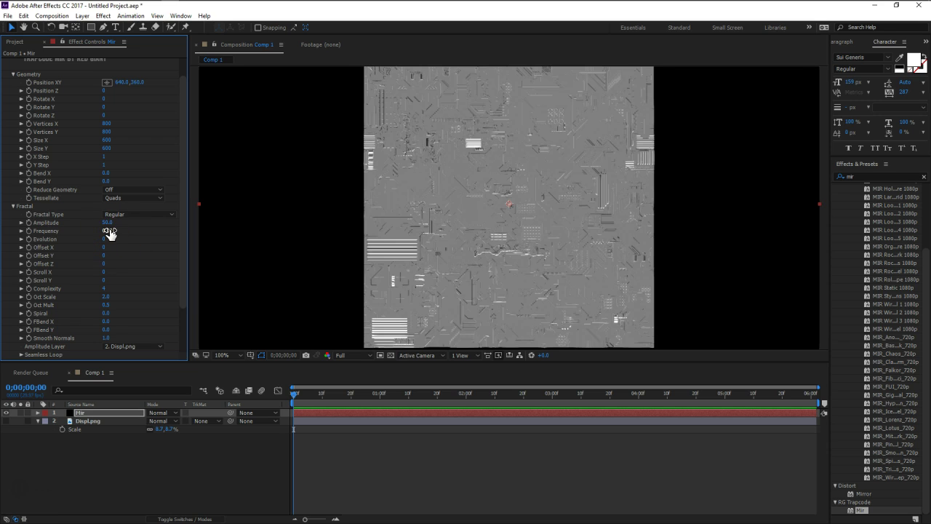
left_click(361, 236)
left_click(581, 240)
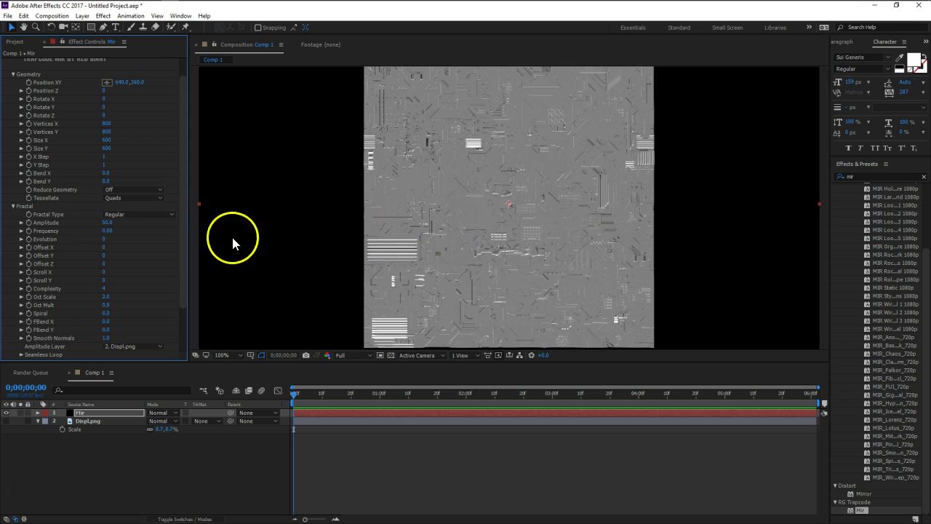
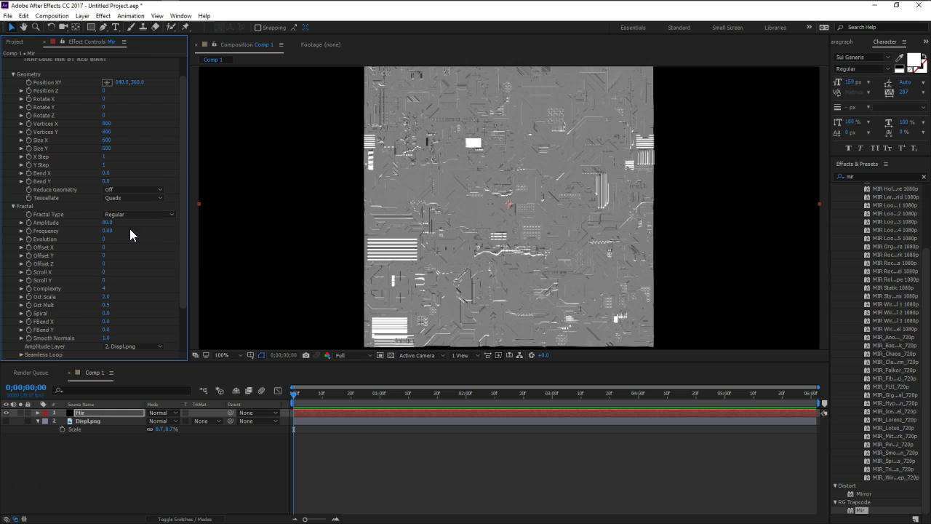
Add a new camera layer, Camera 1, with the default 28mm camera settings.
left_click(82, 15)
left_click(293, 61)
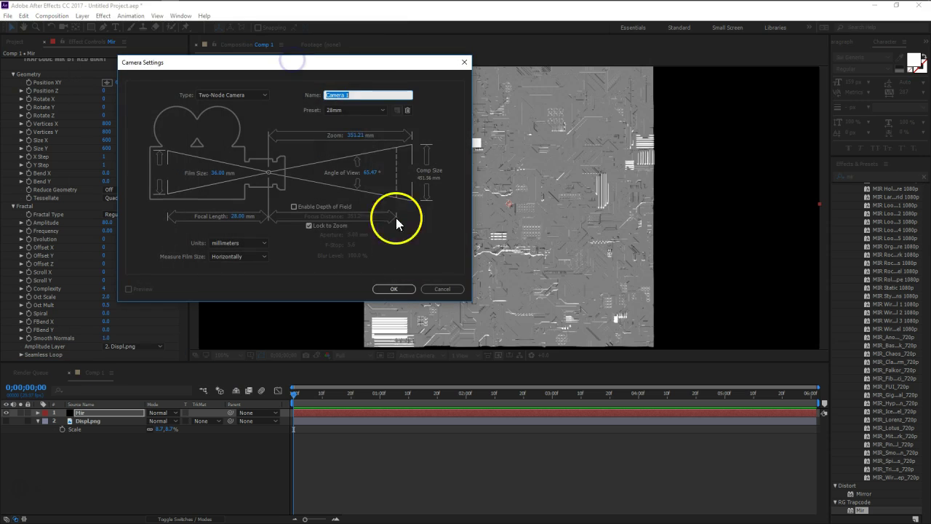
left_click(400, 287)
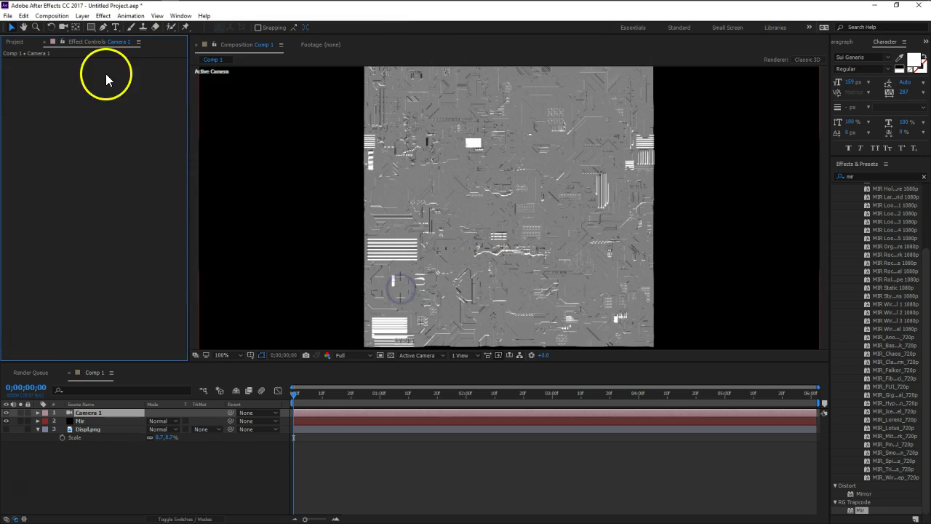
Orbit the camera to tilt the circuit surface into perspective and zoom the view in.
left_click(63, 27)
left_click(511, 289)
mouse_move(512, 289)
left_mouse_down()
mouse_move(476, 231)
mouse_move(477, 192)
mouse_move(497, 174)
mouse_move(489, 165)
left_mouse_up()
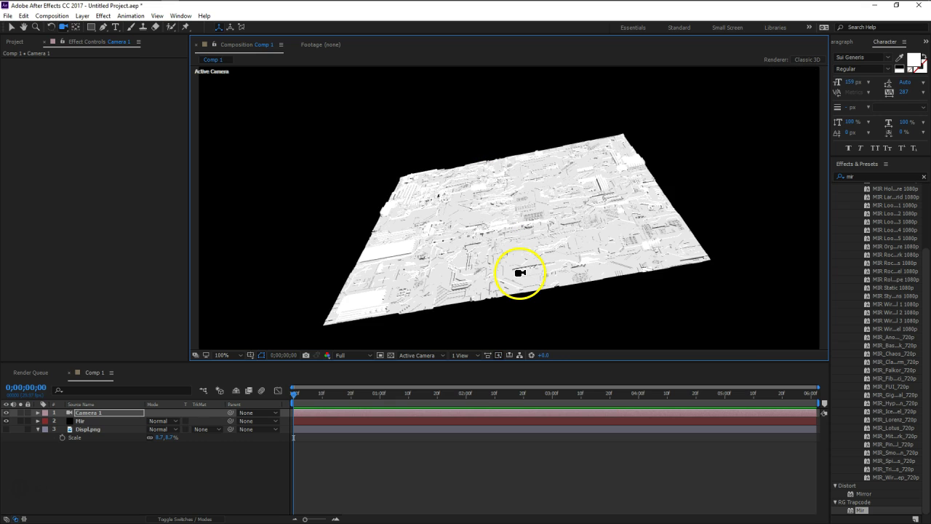
key("period")
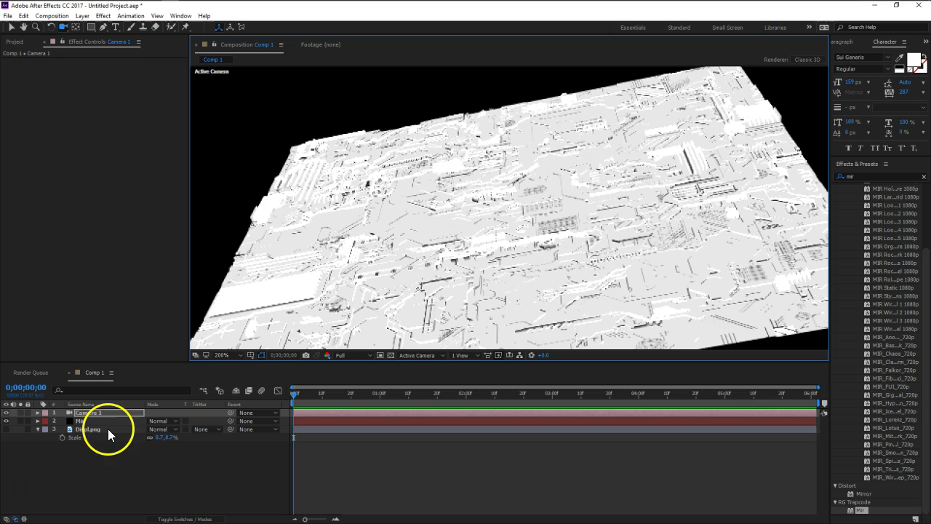
Show Mir's effect settings and expand the Shader, Material and Visibility groups.
left_click(82, 421)
scroll(46, 262, "down", 2)
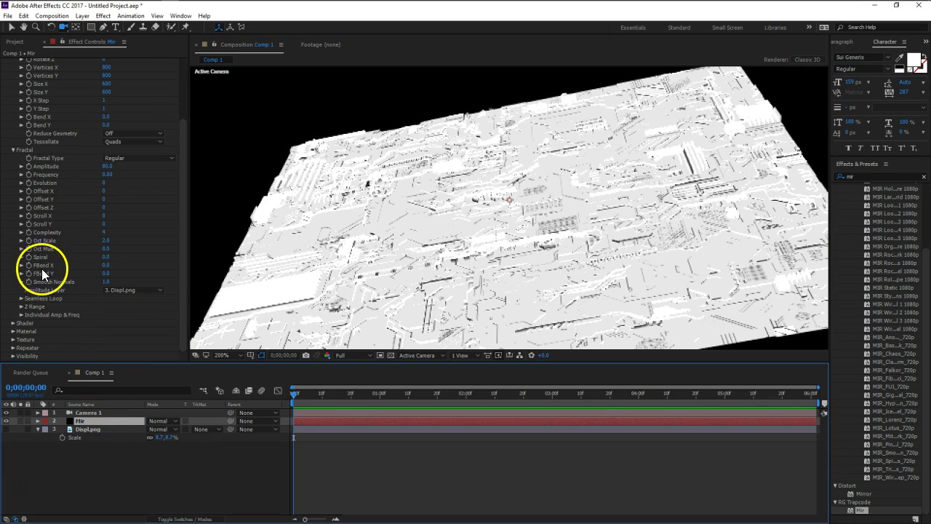
left_click(15, 324)
scroll(6, 320, "down", 4)
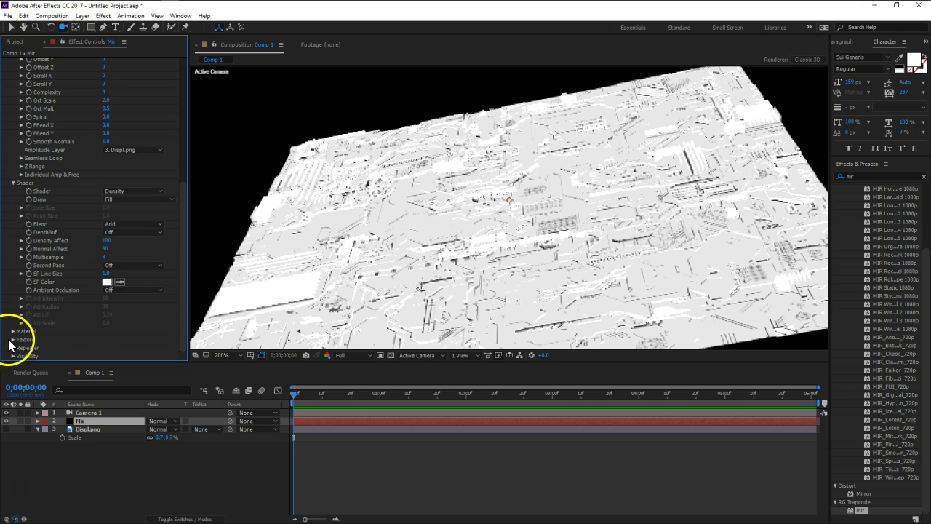
left_click(13, 331)
scroll(13, 331, "down", 2)
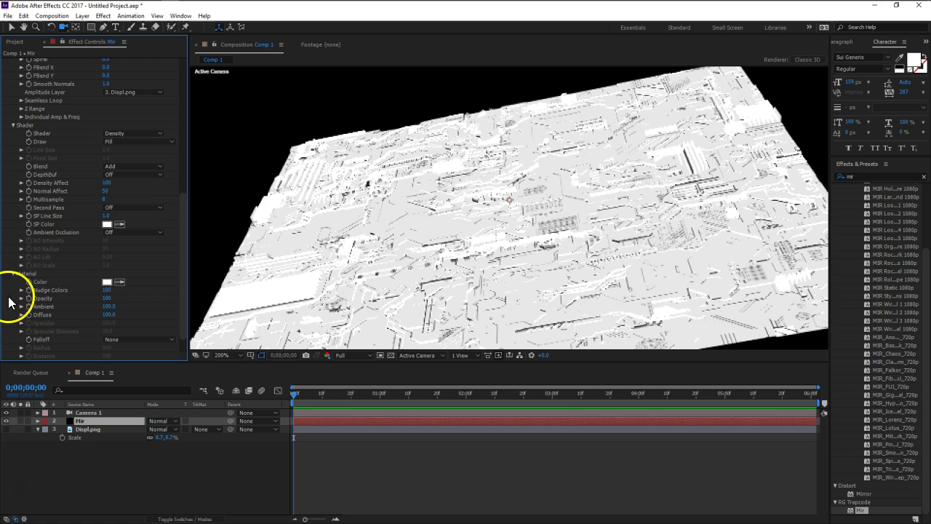
left_click(13, 273)
scroll(15, 310, "up", 2)
left_click(13, 356)
scroll(13, 342, "down", 2)
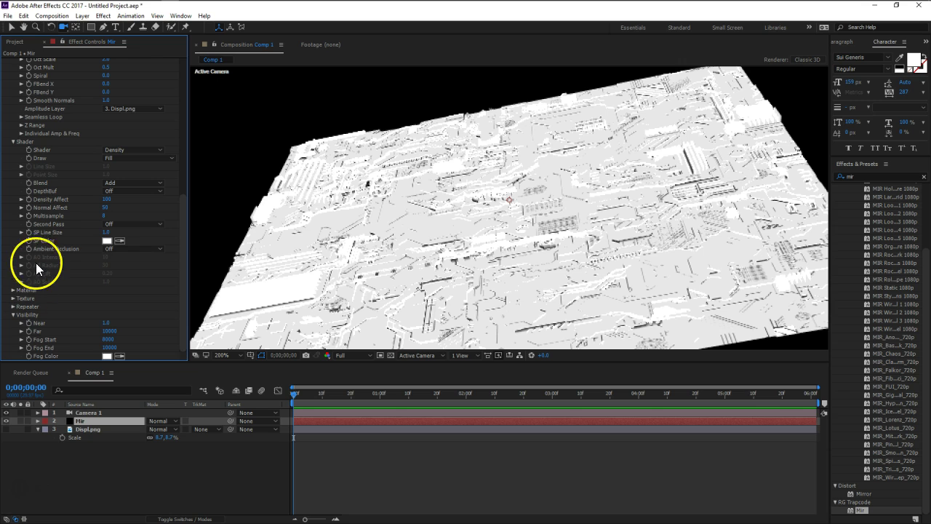
Expand the Repeater, Texture and Material groups and check Falloff, leaving it at None.
scroll(36, 263, "up", 3)
scroll(45, 254, "up", 2)
scroll(45, 254, "up", 2)
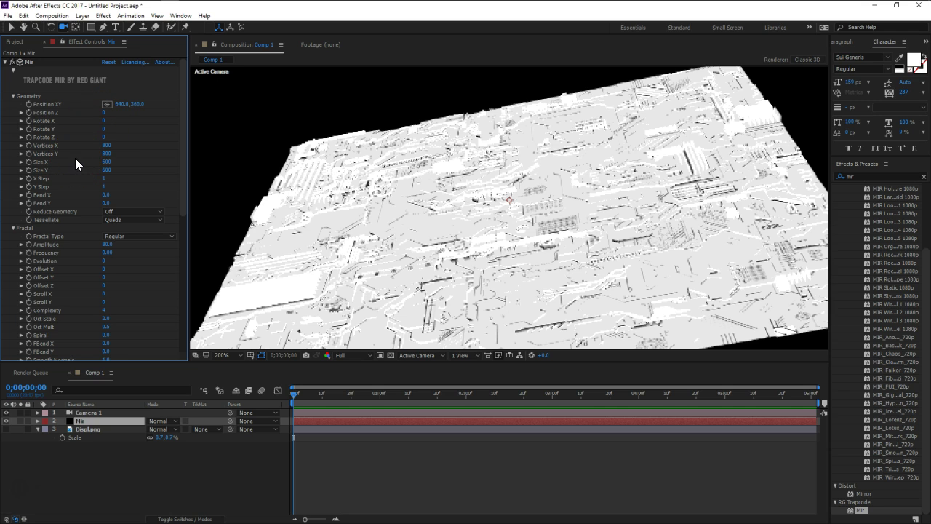
scroll(74, 158, "down", 3)
scroll(74, 163, "down", 4)
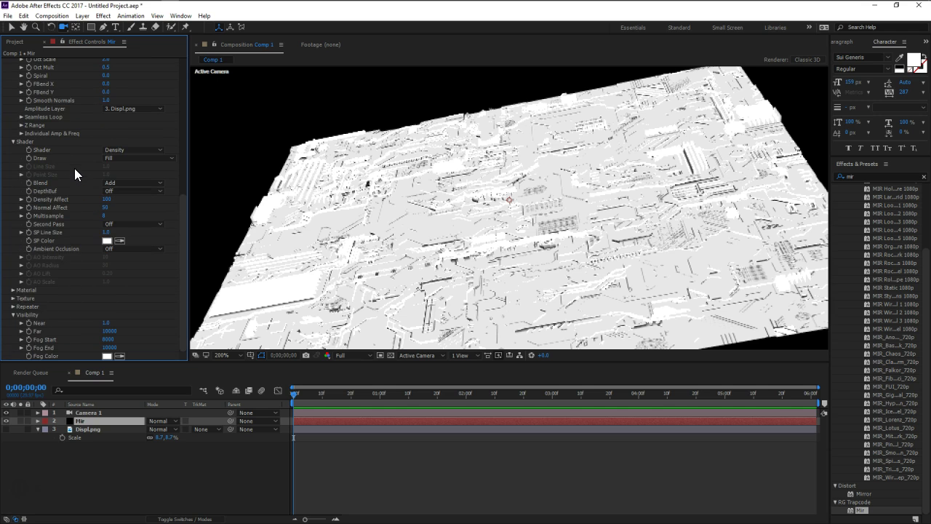
left_click(13, 306)
left_click(13, 274)
left_click(14, 265)
scroll(15, 270, "down", 3)
scroll(13, 273, "down", 1)
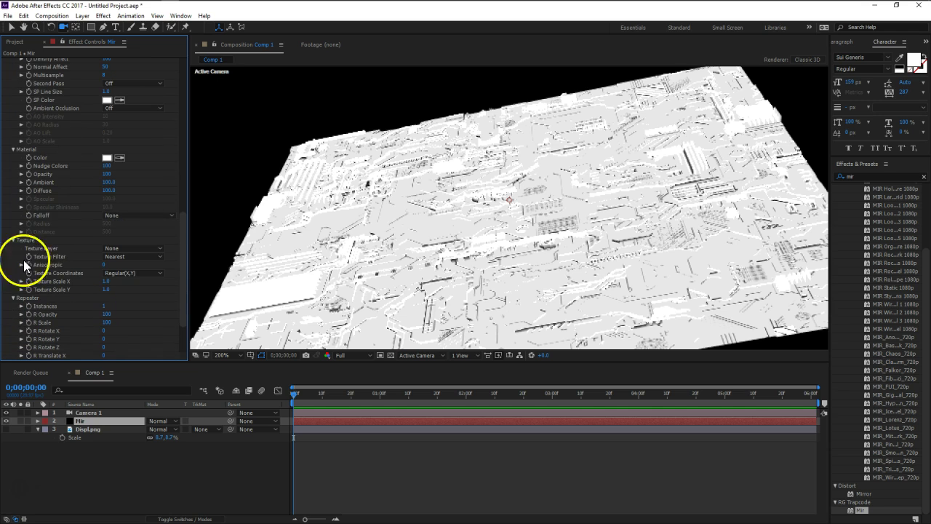
left_click(114, 214)
left_click(140, 197)
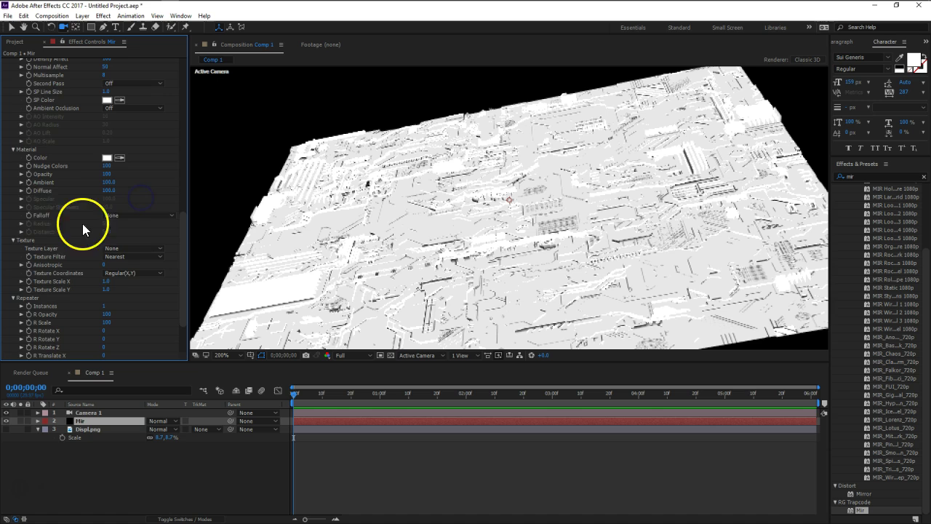
scroll(65, 214, "down", 1)
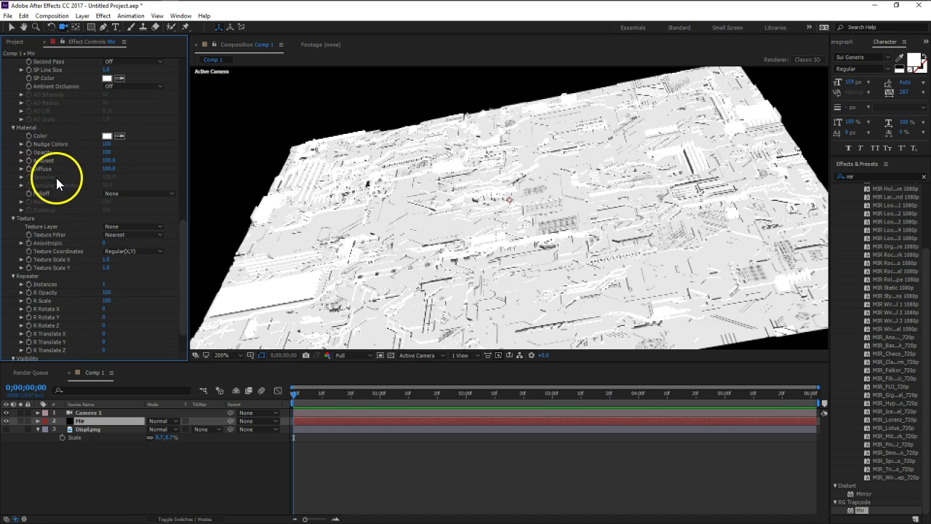
scroll(55, 181, "down", 2)
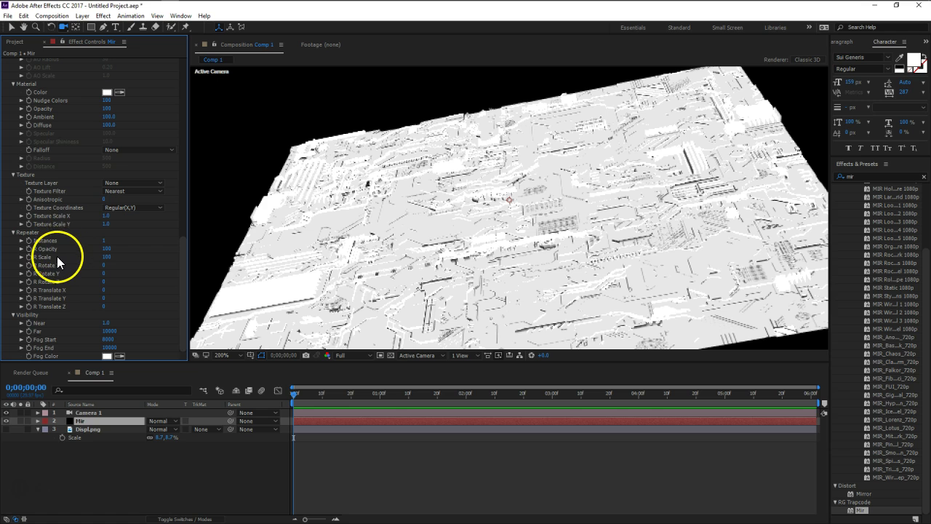
scroll(73, 250, "up", 3)
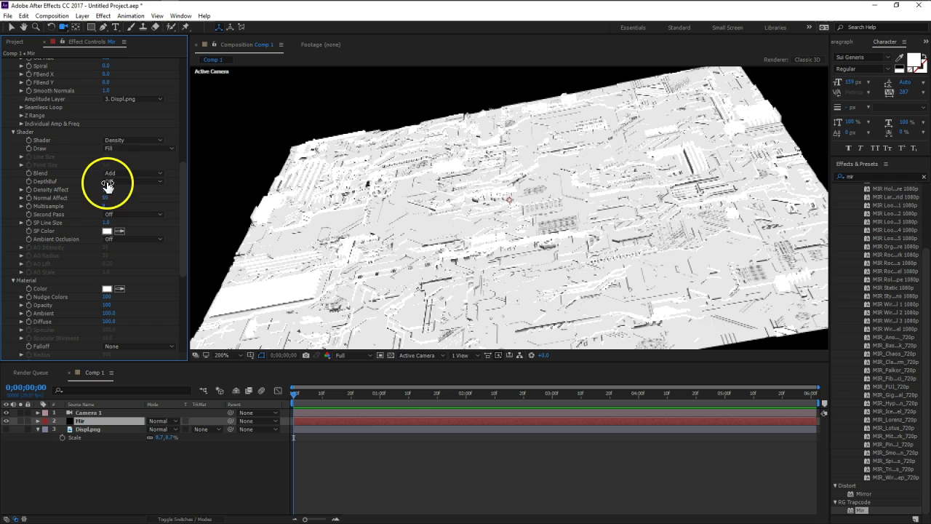
Switch Mir's shader to Phong and scroll through its settings.
left_click(131, 140)
left_click(136, 162)
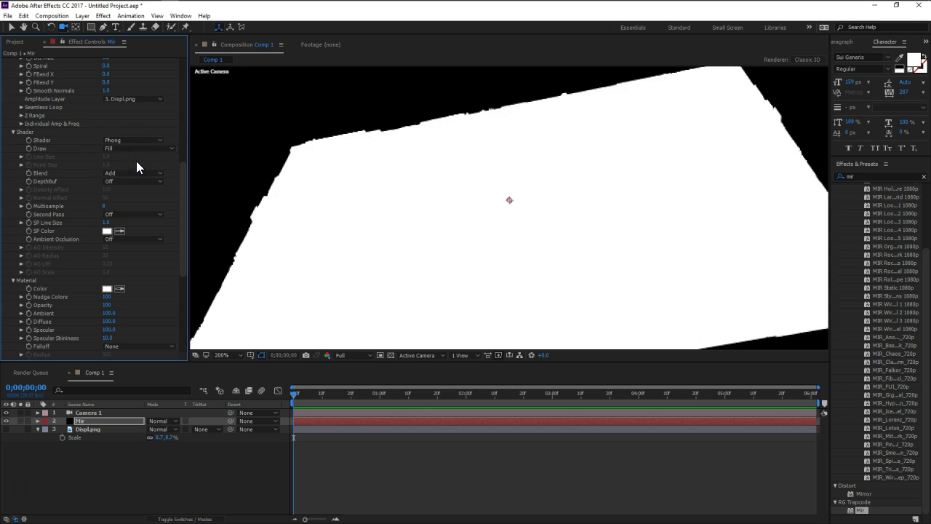
left_click(121, 214)
scroll(75, 209, "down", 3)
scroll(75, 209, "down", 2)
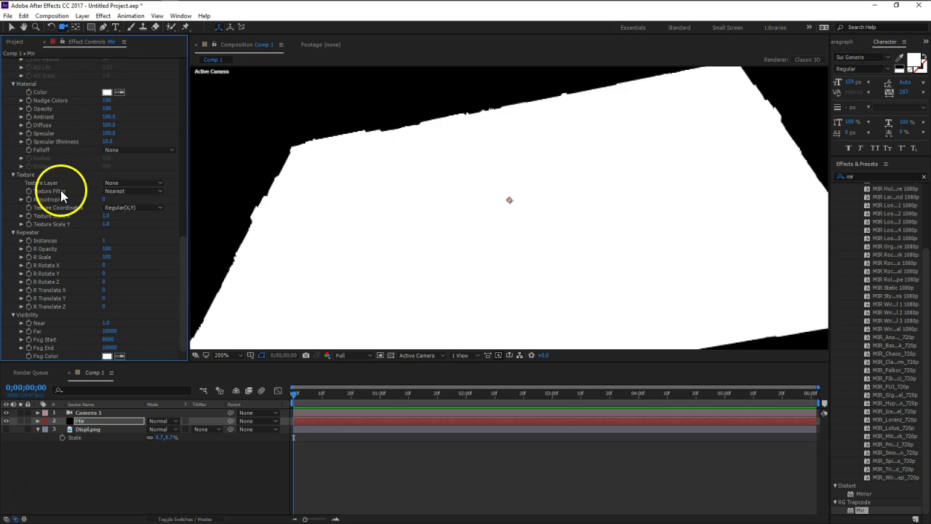
scroll(60, 190, "up", 1)
scroll(59, 182, "up", 2)
scroll(59, 182, "up", 1)
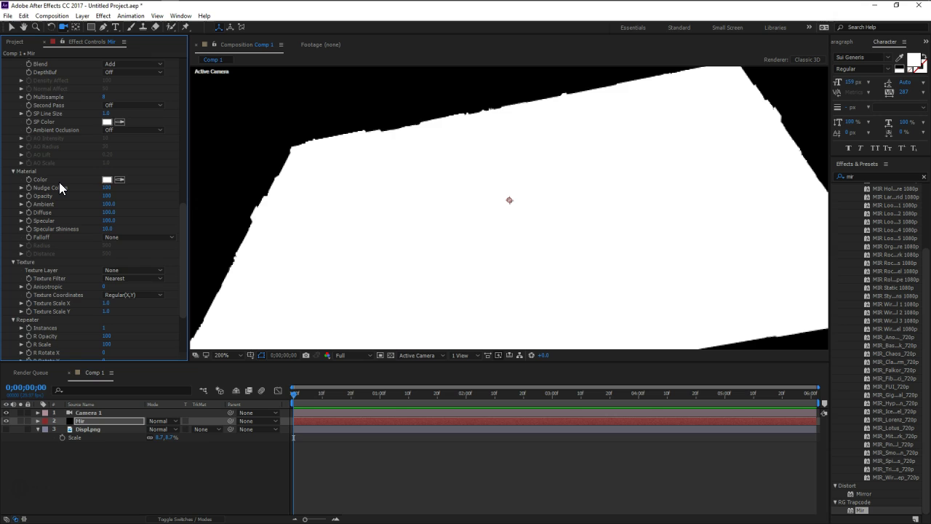
scroll(59, 179, "up", 1)
scroll(157, 171, "up", 2)
scroll(154, 166, "up", 2)
Set the shader back to Density and Ambient Occlusion to Dither 1.
left_click(147, 142)
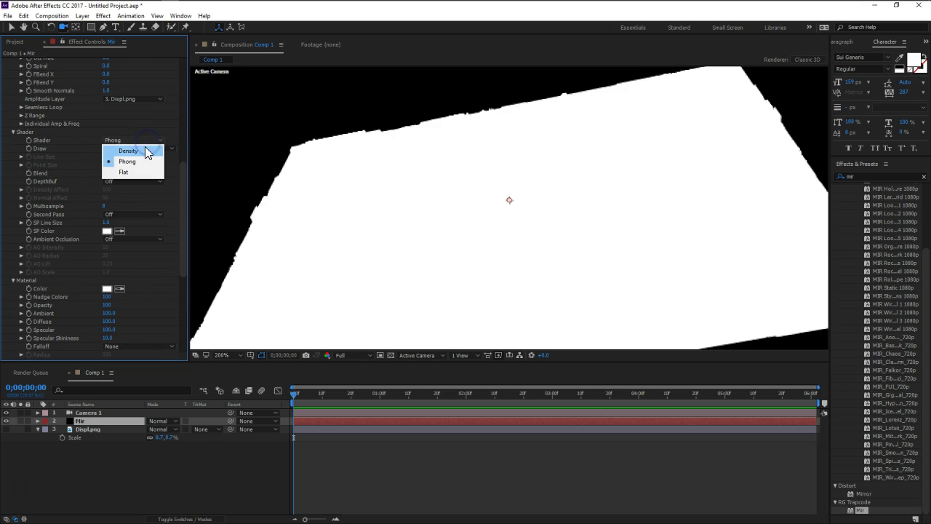
left_click(145, 149)
left_click(140, 239)
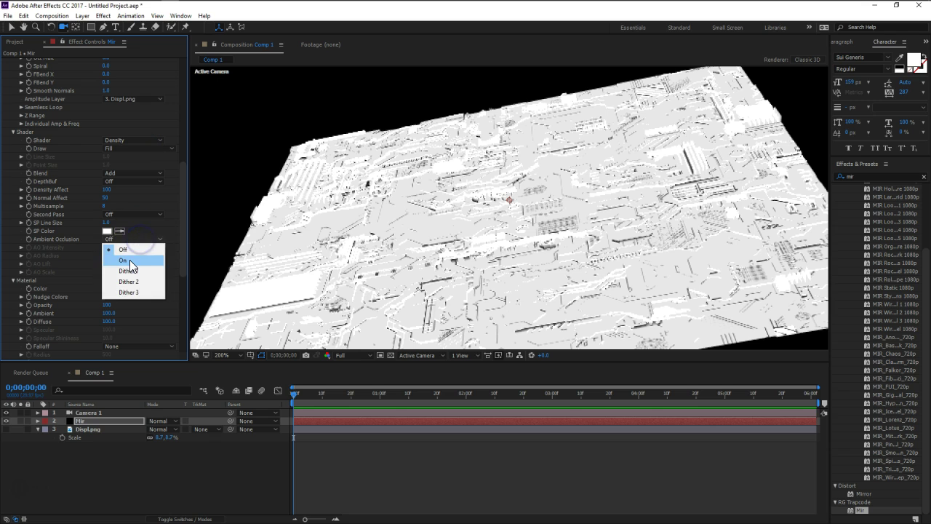
left_click(135, 271)
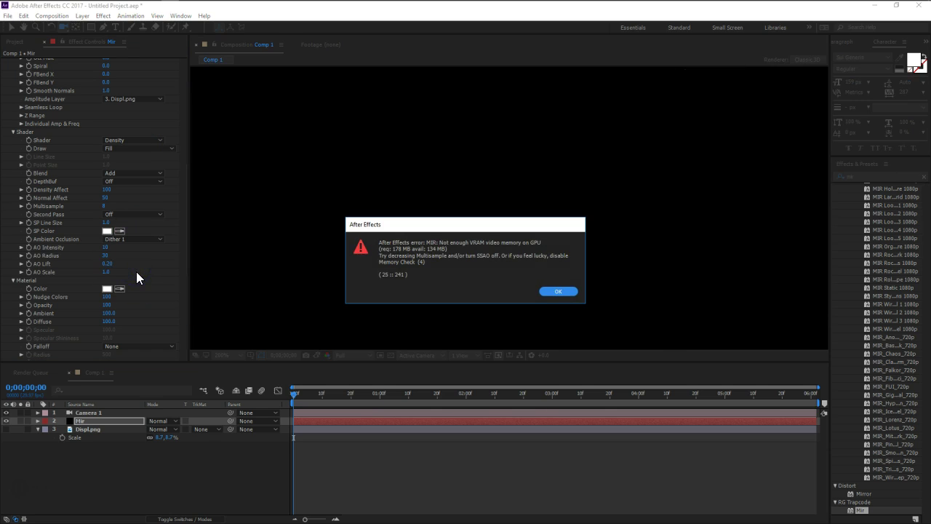
Dismiss the VRAM error and change Ambient Occlusion from Dither 1 to On.
left_click(558, 291)
left_click(325, 394)
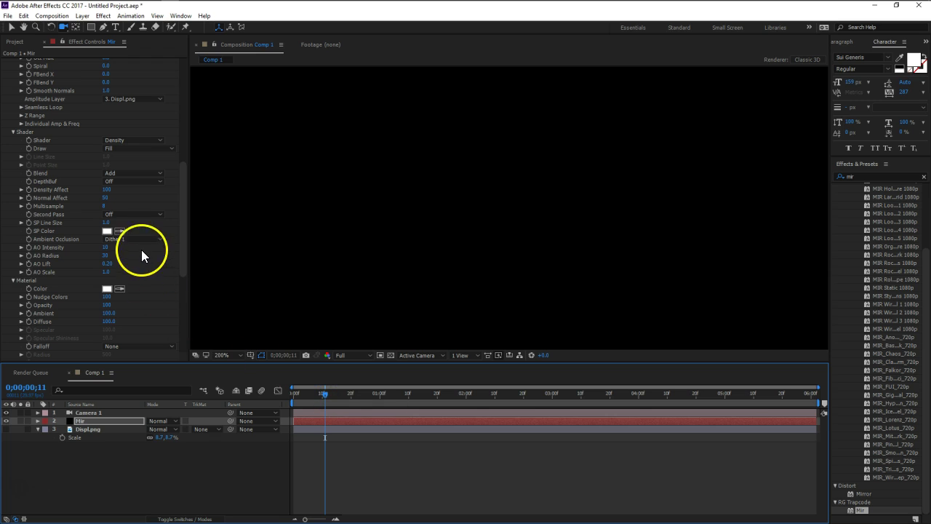
left_click(138, 238)
left_click(137, 260)
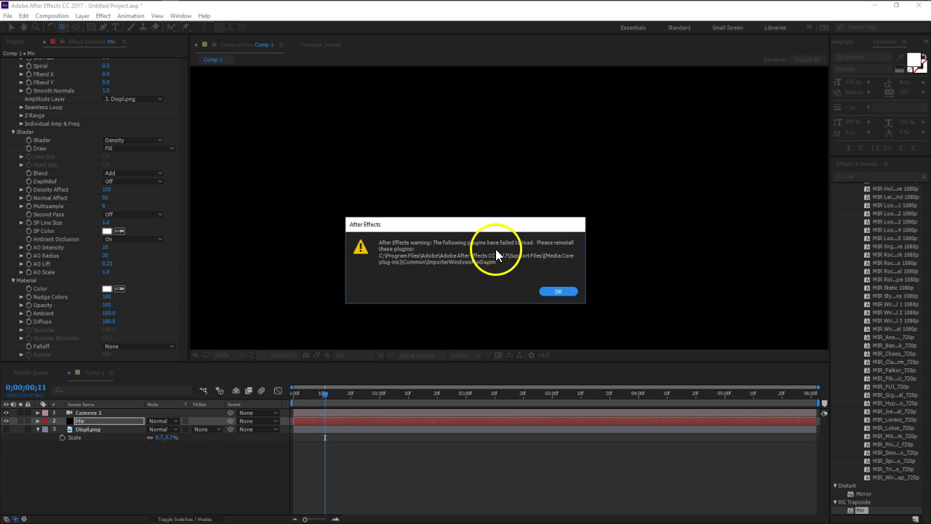
left_click(555, 291)
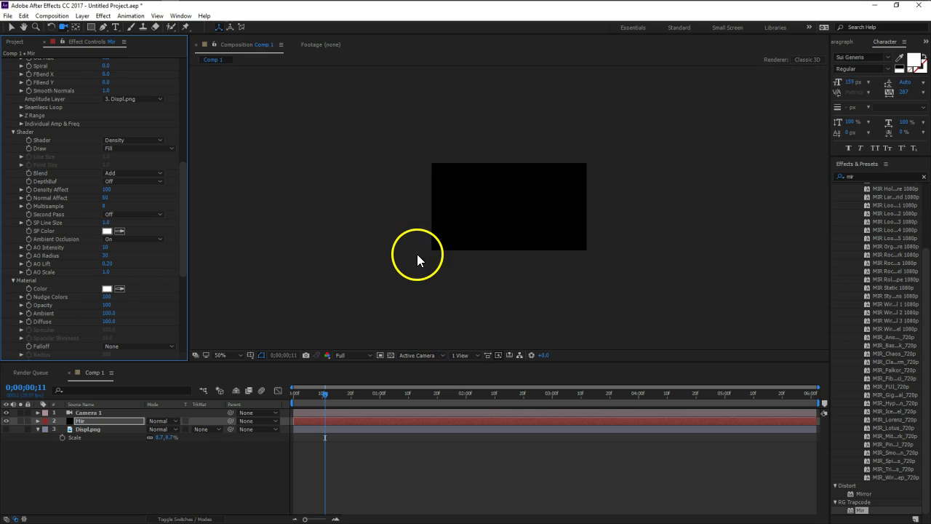
Check frames 2 and 18, dismissing the plugin warning and VRAM error.
scroll(417, 251, "up", 2)
left_click_drag(326, 397, 300, 393)
left_click(557, 291)
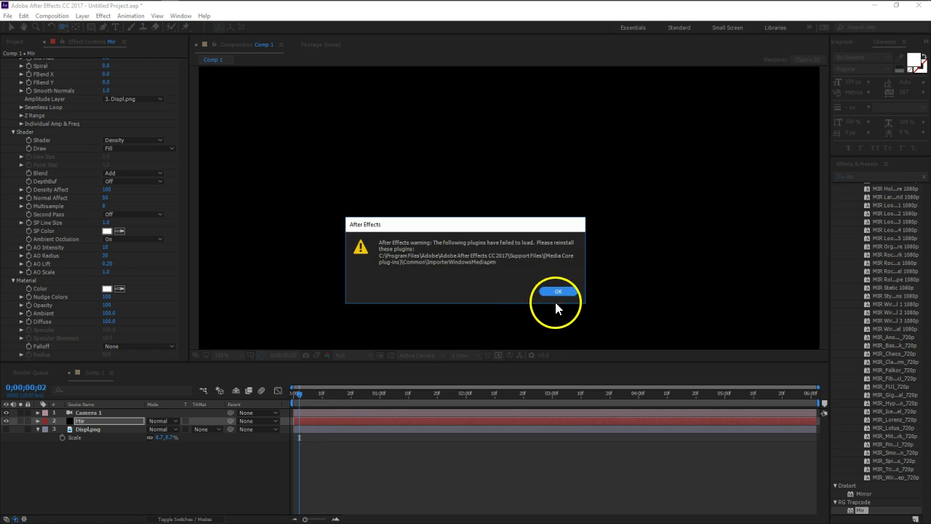
left_click(346, 396)
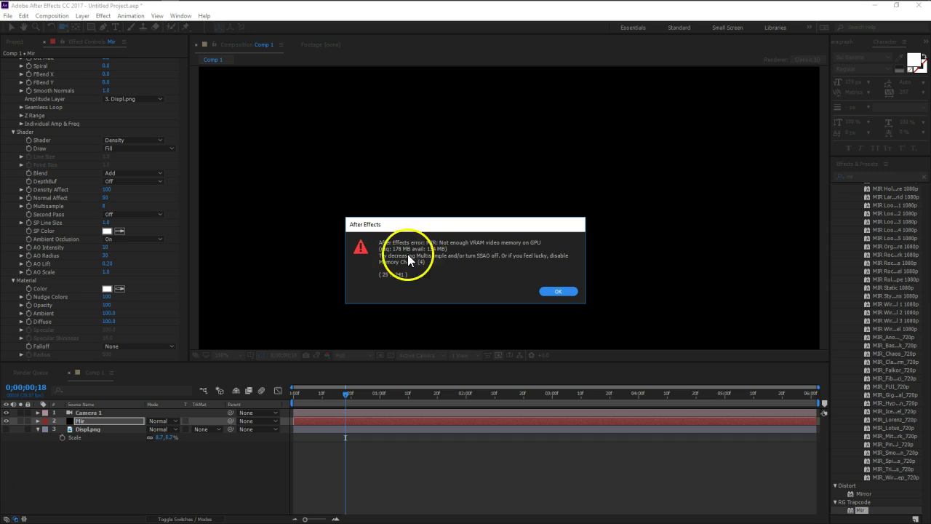
left_click(551, 291)
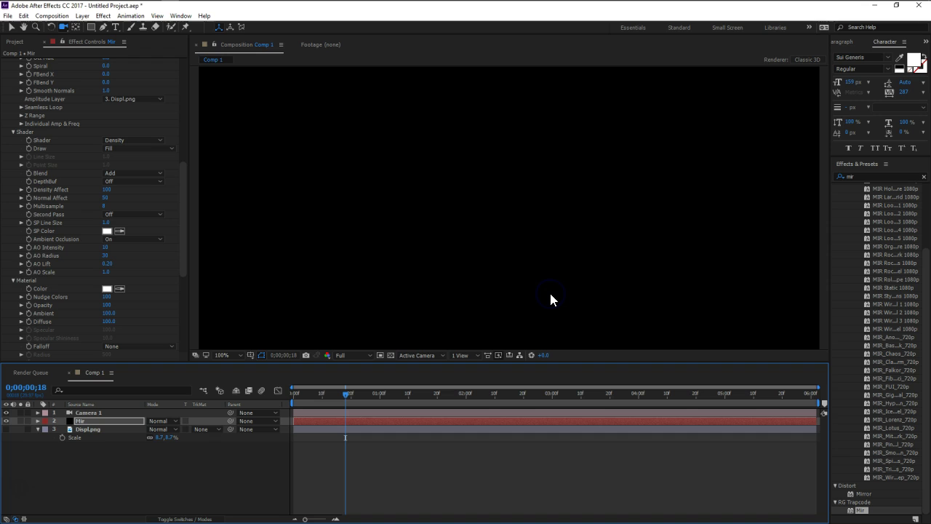
Turn Mir's Blend off, set the shader to Density, and orbit around the surface.
left_click(137, 175)
left_click(138, 179)
left_click_drag(301, 179, 335, 262)
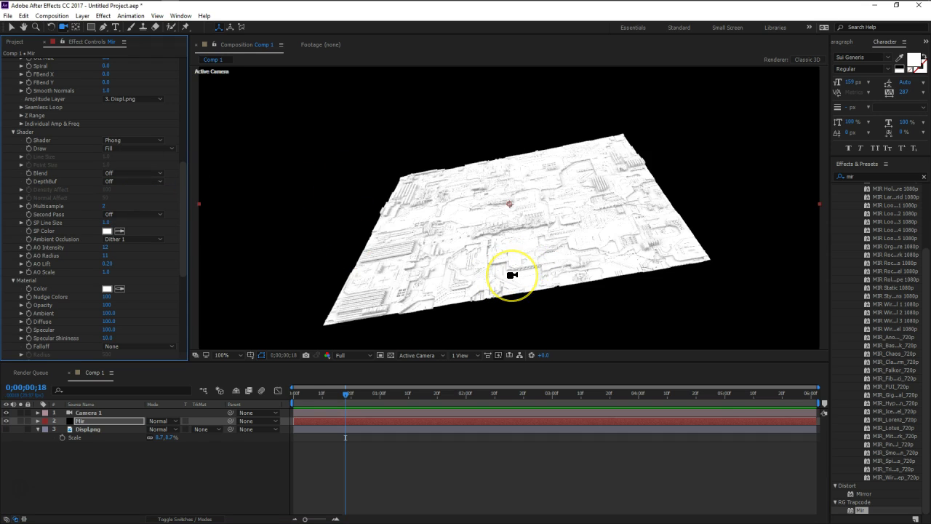
mouse_move(183, 198)
left_mouse_down()
mouse_move(186, 171)
mouse_move(179, 192)
left_mouse_up()
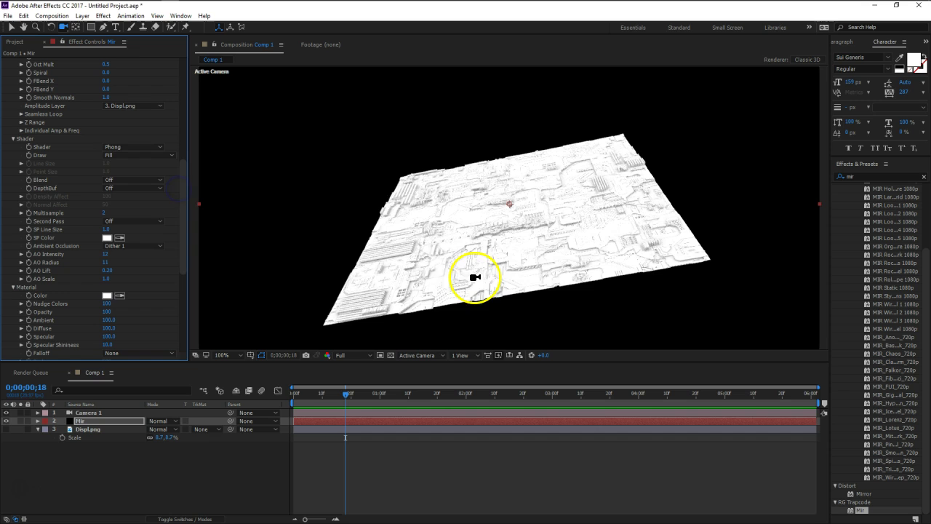
left_click(110, 147)
left_click(113, 154)
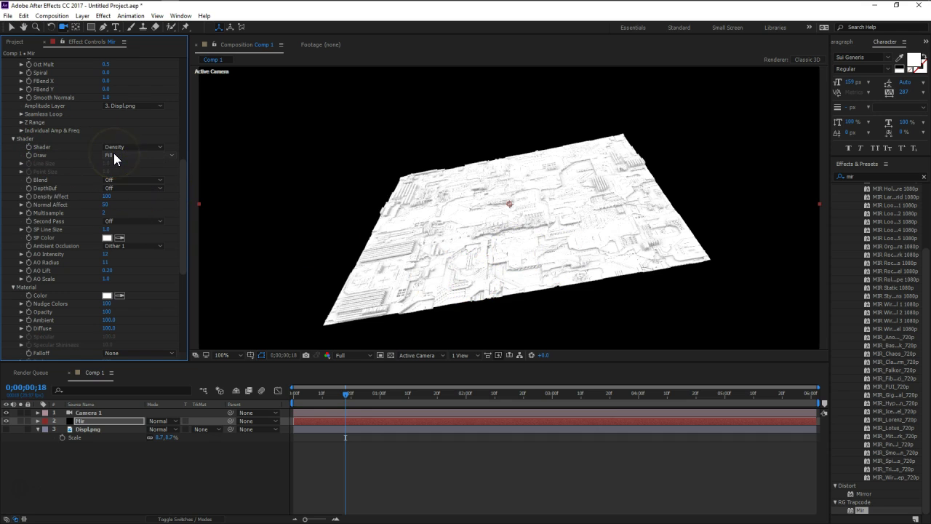
left_click_drag(624, 225, 564, 249)
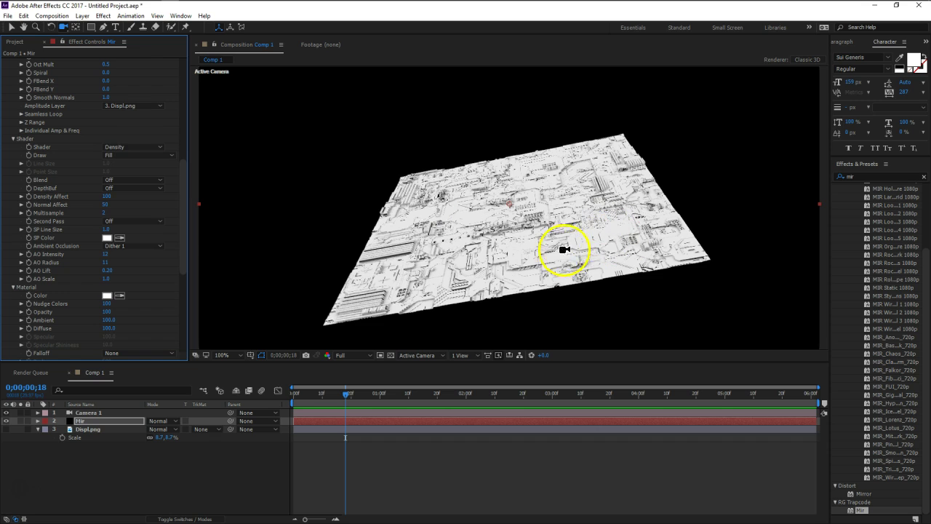
Set Ambient Occlusion to Dither 1 and AO Radius to 12.
left_click(128, 246)
left_click(136, 289)
left_click(149, 248)
left_click(150, 256)
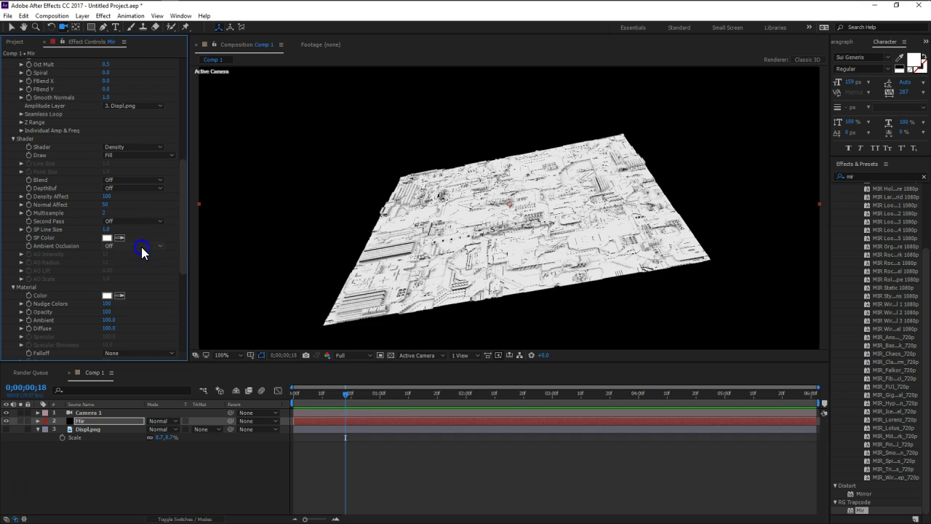
left_click(144, 247)
left_click(138, 278)
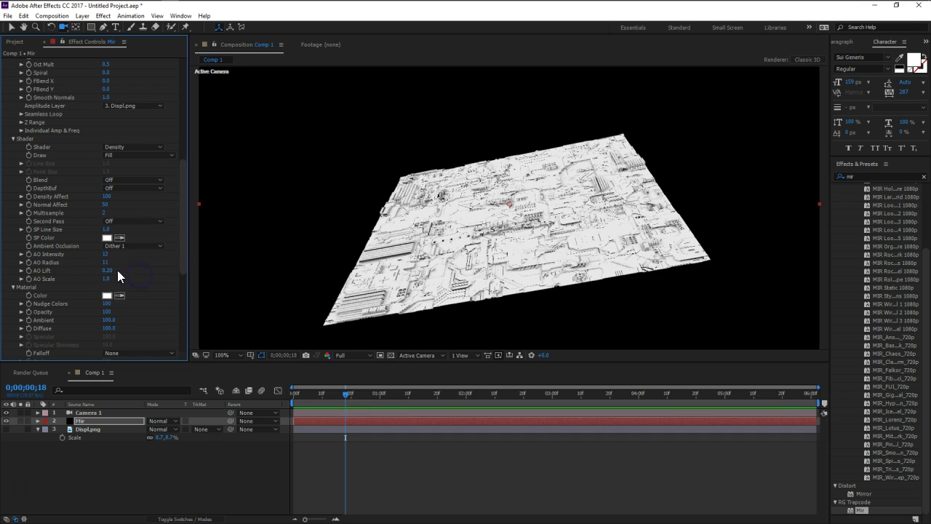
mouse_move(105, 263)
left_mouse_down()
mouse_move(127, 265)
mouse_move(104, 268)
left_mouse_up()
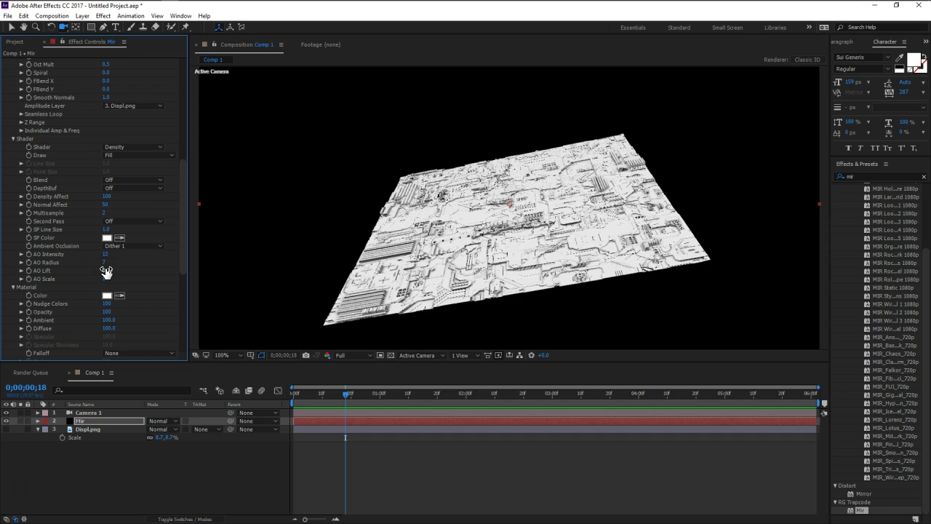
left_click(103, 262)
left_click(104, 262)
type("12")
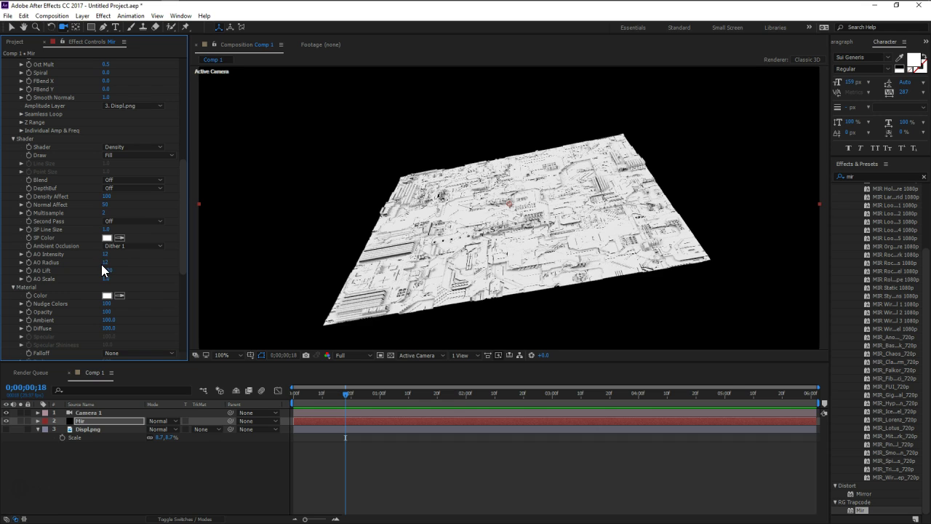
Switch the shader to Phong and set AO Intensity to 25.
left_click(124, 148)
left_click(127, 169)
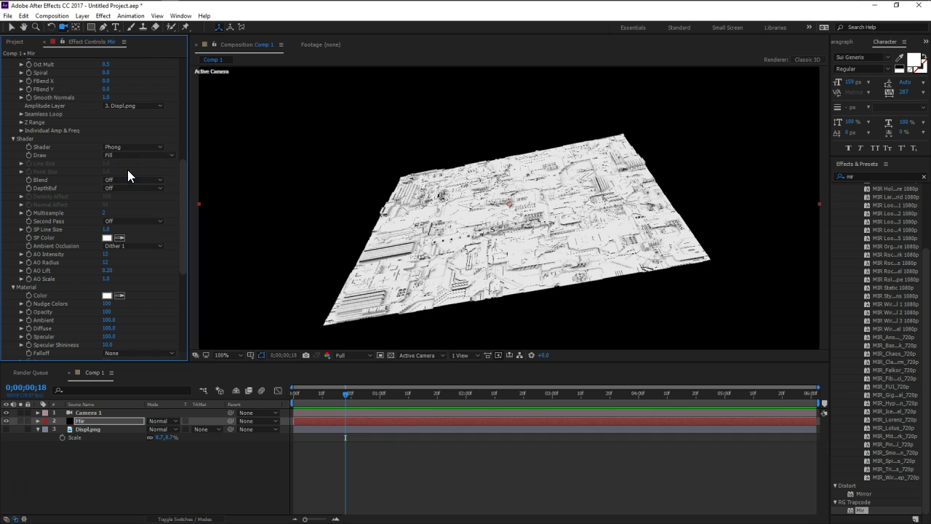
left_click_drag(385, 262, 429, 265)
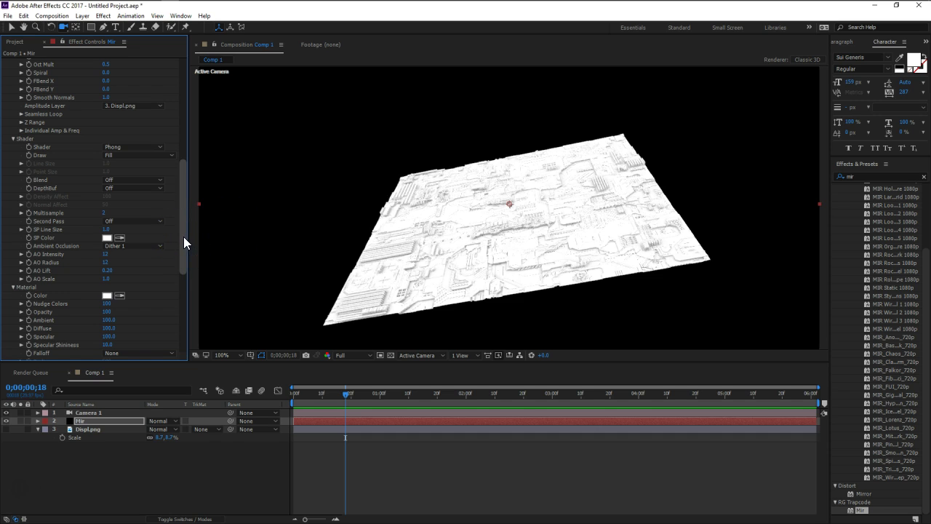
left_click_drag(106, 254, 129, 256)
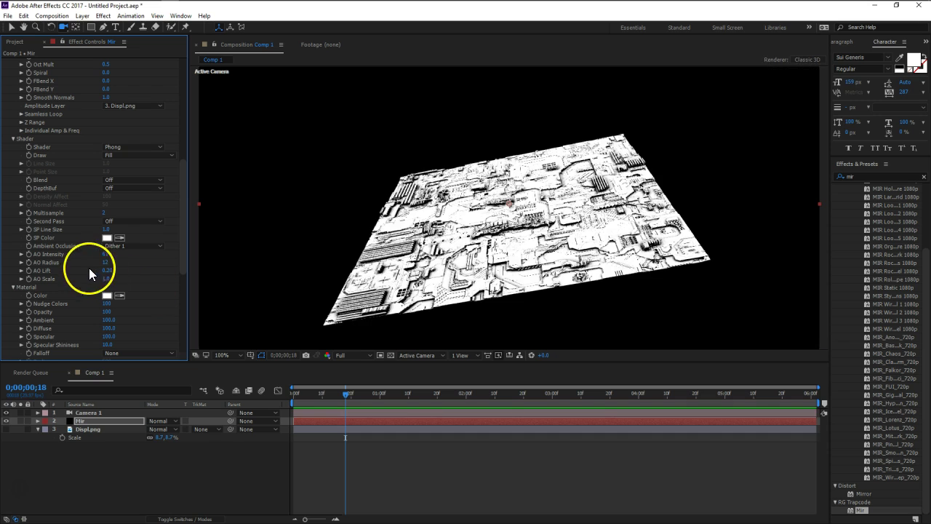
left_click_drag(107, 257, 97, 256)
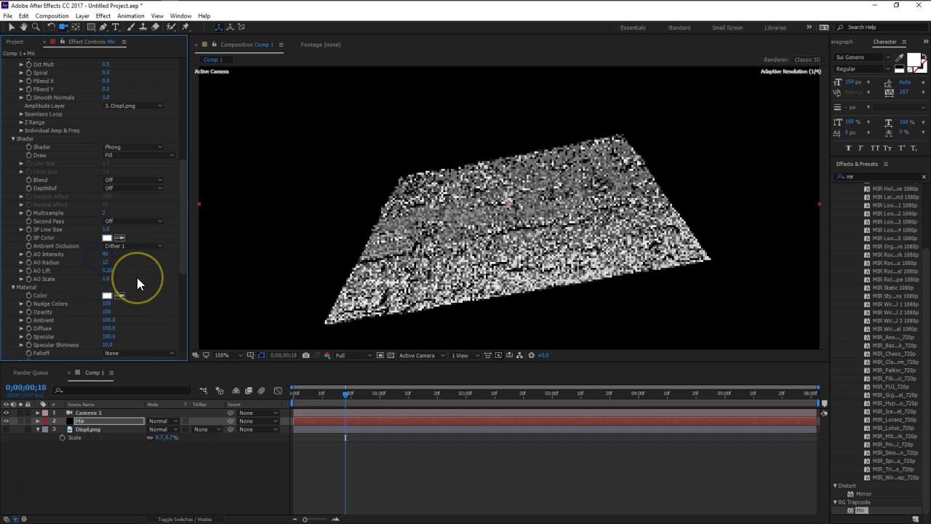
left_click(107, 255)
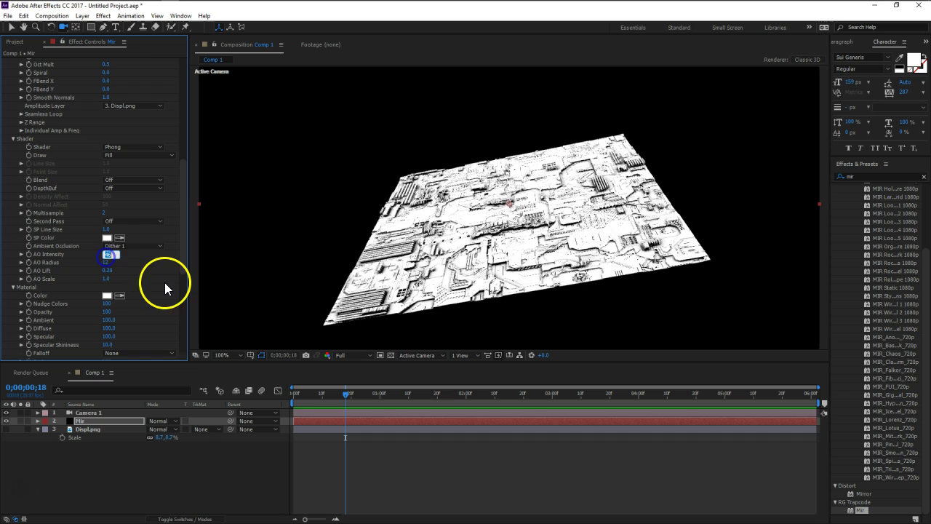
type("25")
key("Return")
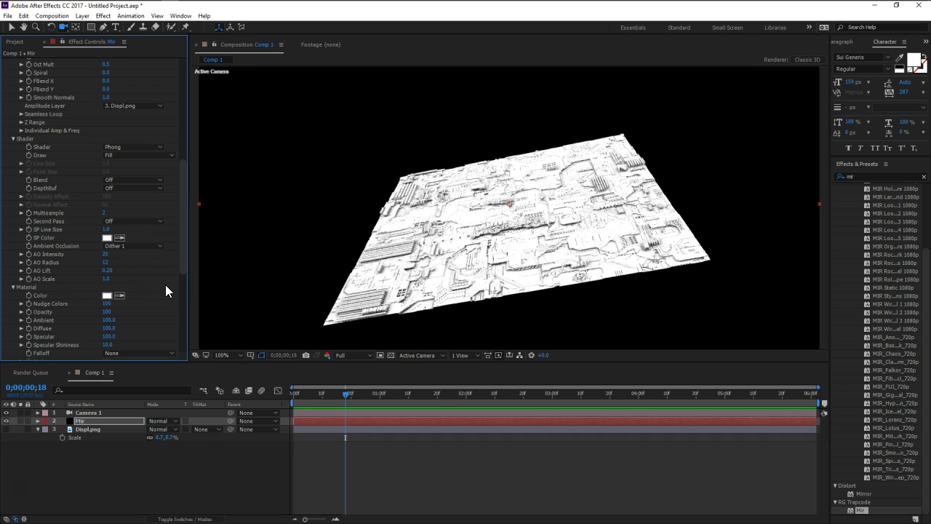
Create a new light and give it a light blue colour.
left_click(82, 15)
left_click(96, 26)
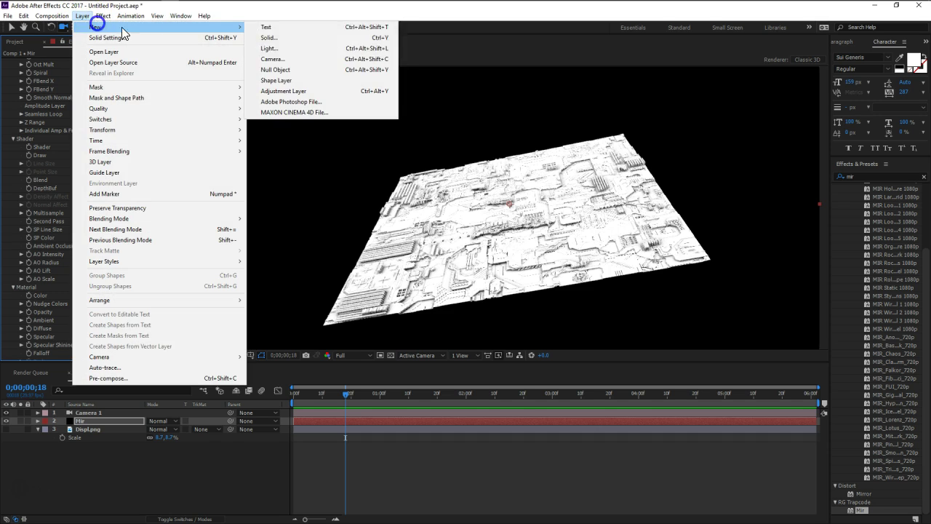
left_click(270, 48)
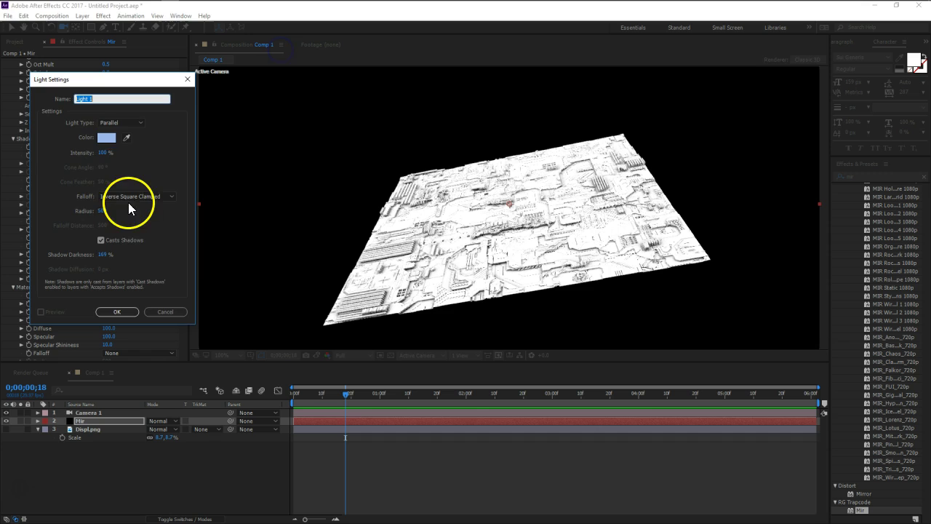
left_click(114, 139)
mouse_move(194, 211)
left_mouse_down()
mouse_move(195, 184)
mouse_move(197, 194)
left_mouse_up()
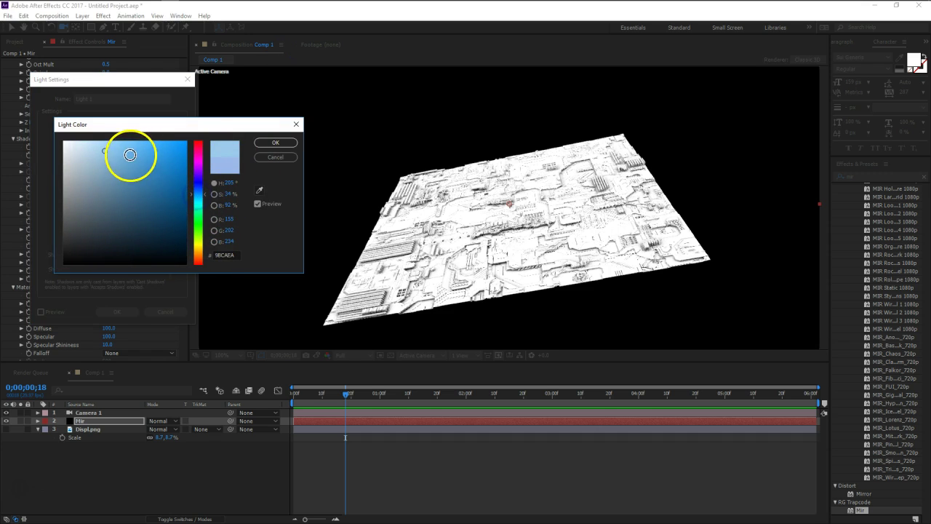
left_click(135, 164)
left_click(268, 143)
Make it a Spot light, confirm to create Light 1, and select its layer.
left_click(133, 122)
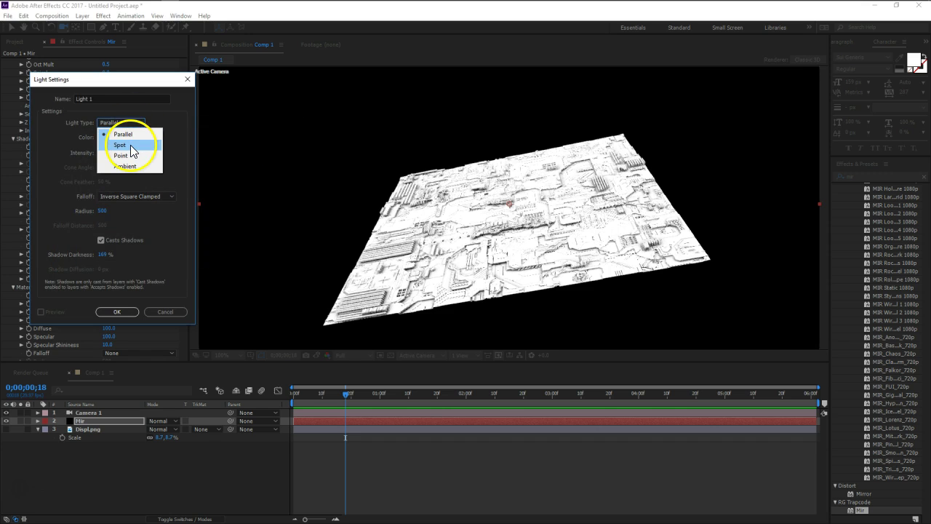
left_click(120, 156)
left_click(124, 123)
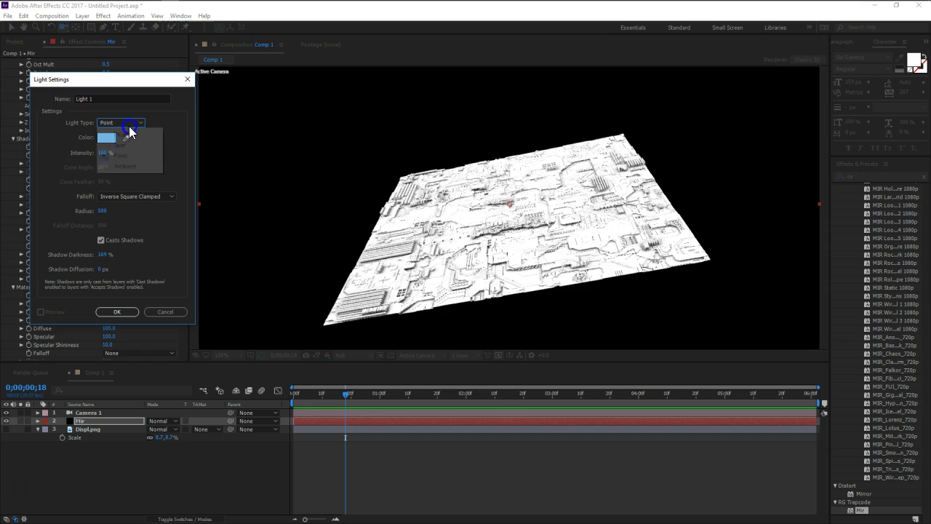
left_click(128, 146)
left_click(105, 153)
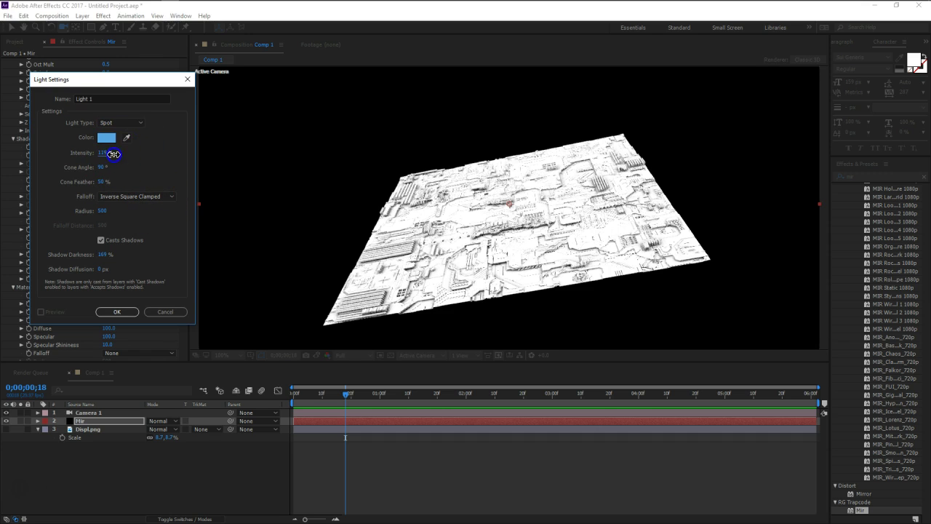
left_click(114, 312)
left_click(98, 420)
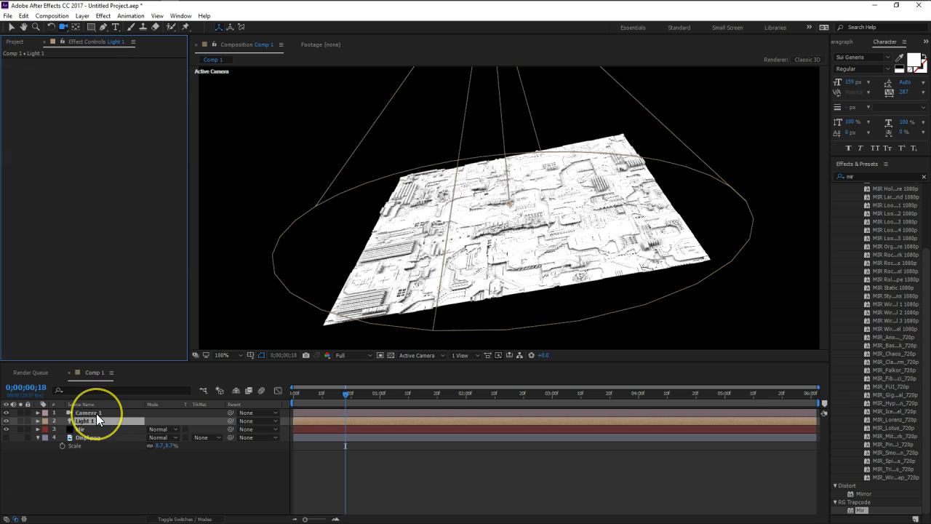
Reveal Light 1's Position and zero one of its coordinates.
key("BackSpace")
key("BackSpace")
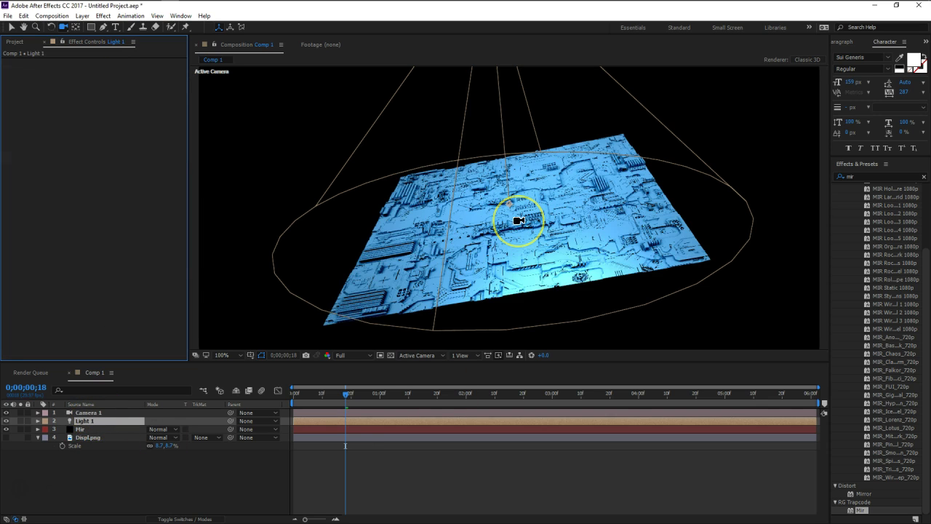
left_click(87, 425)
left_click(93, 421)
key("p")
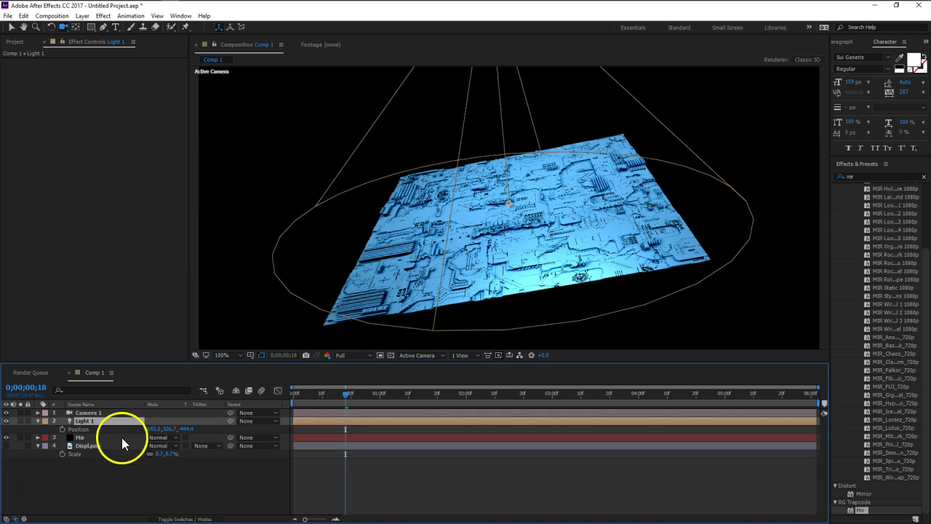
left_click(192, 429)
type("0")
key("Return")
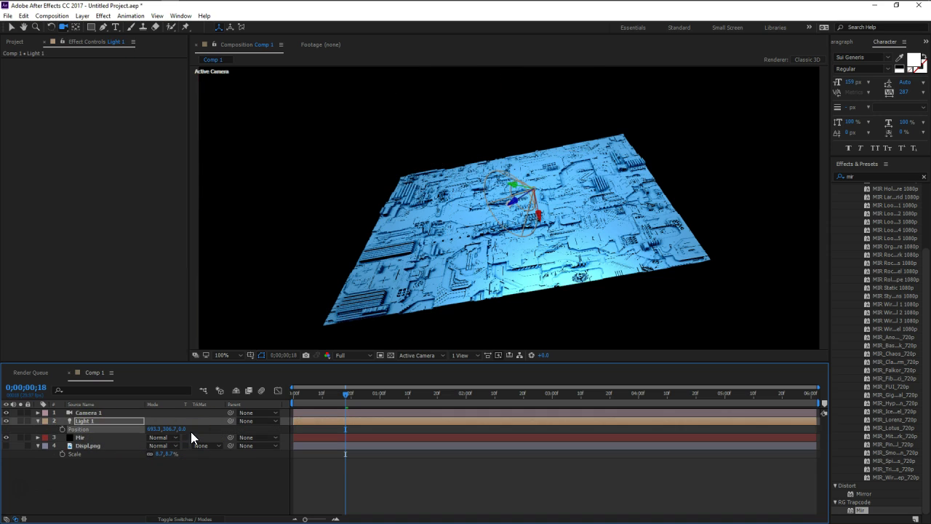
left_click(11, 27)
left_click(162, 456)
Scrub Light 1's position to 109.3, -352.3, -251.0, above the plane's left side.
left_click_drag(175, 429, 184, 430)
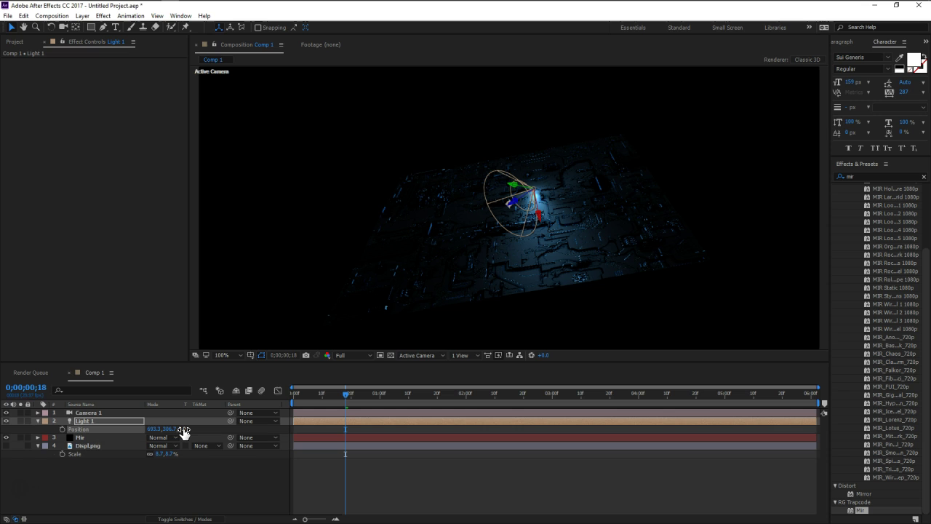
left_click_drag(183, 431, 44, 436)
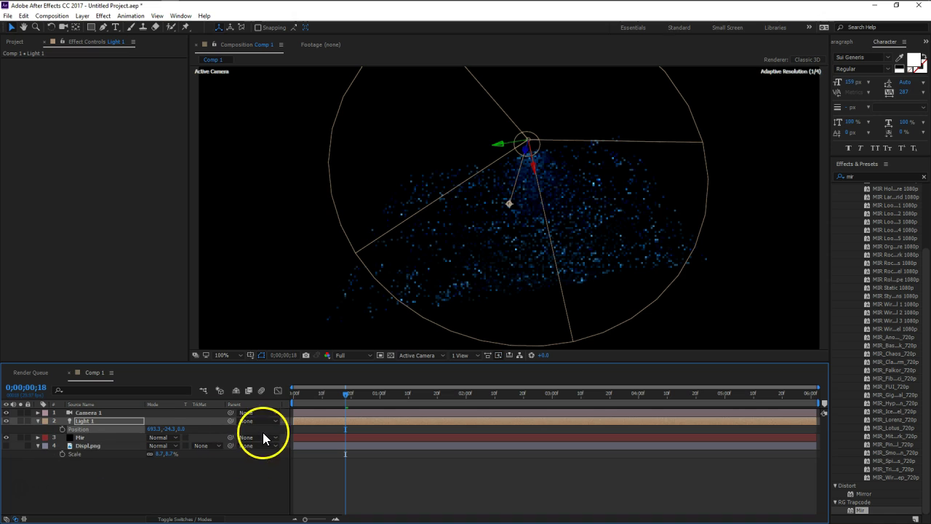
left_click_drag(150, 429, 24, 437)
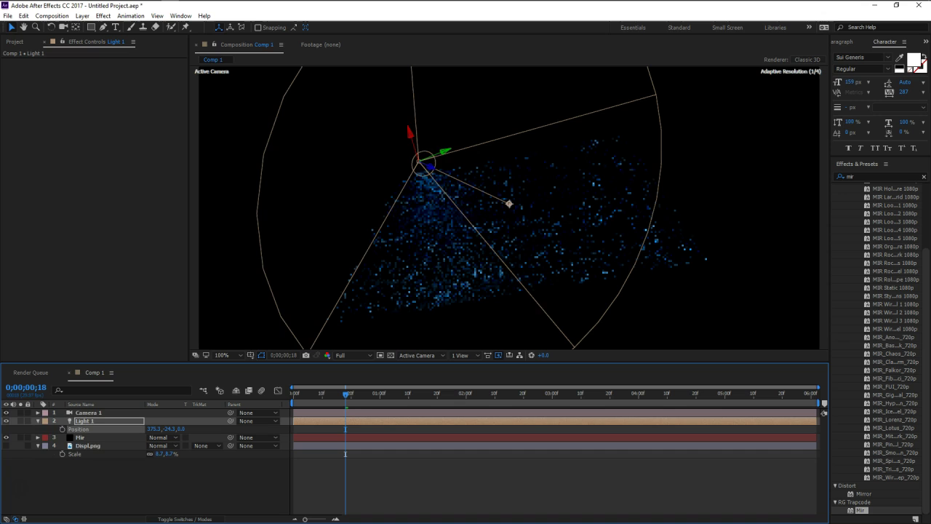
left_click_drag(159, 429, 35, 433)
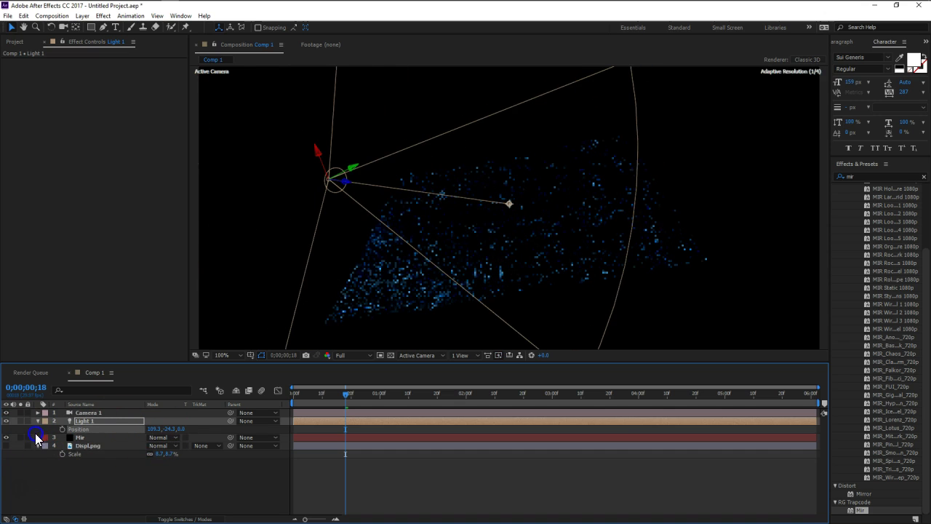
left_click_drag(182, 429, 114, 430)
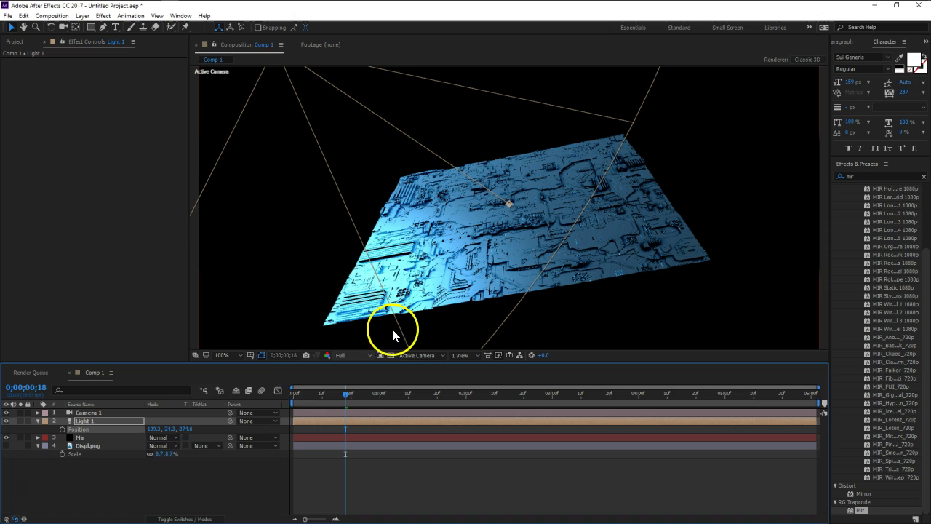
mouse_move(184, 432)
left_mouse_down()
mouse_move(286, 431)
mouse_move(239, 426)
left_mouse_up()
left_click(160, 430)
mouse_move(167, 430)
left_mouse_down()
mouse_move(442, 422)
mouse_move(11, 426)
left_mouse_up()
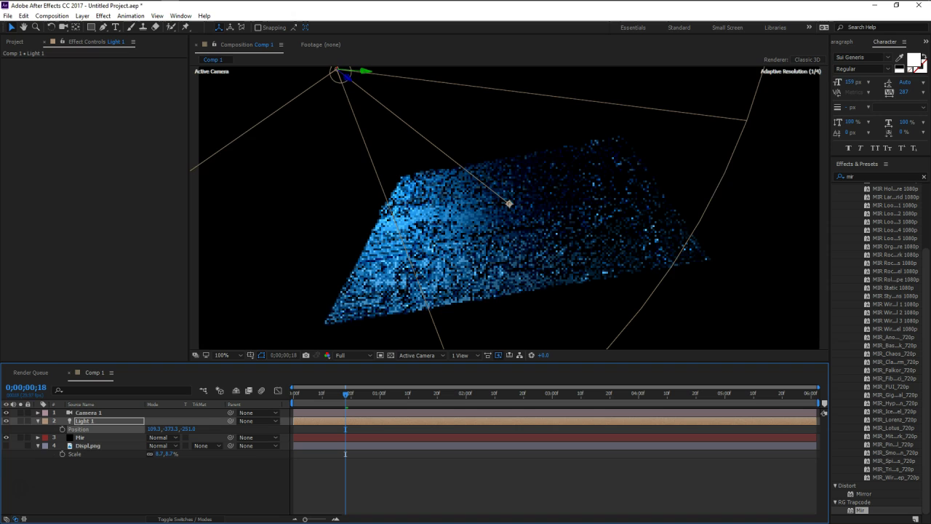
Check Light 1's intensity in Light Options, then collapse and select the layer.
left_click(476, 272)
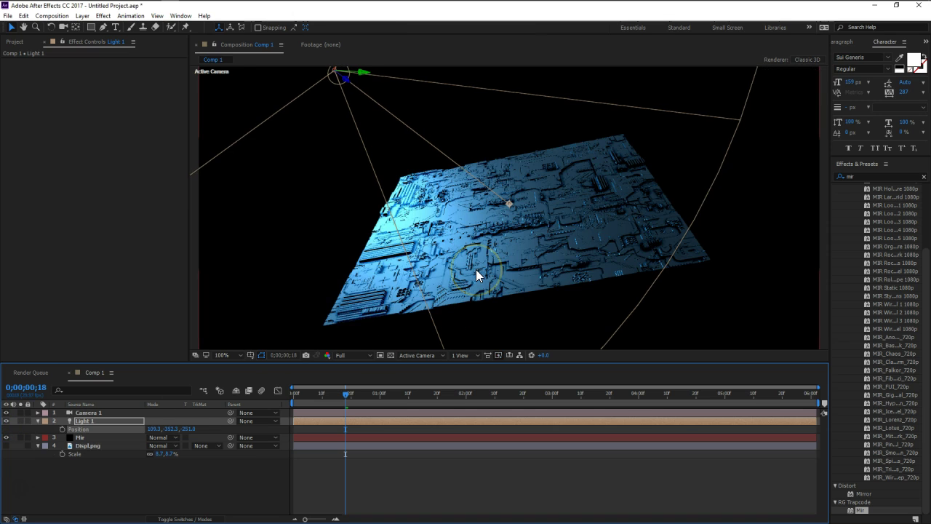
key("a")
key("a")
key("a")
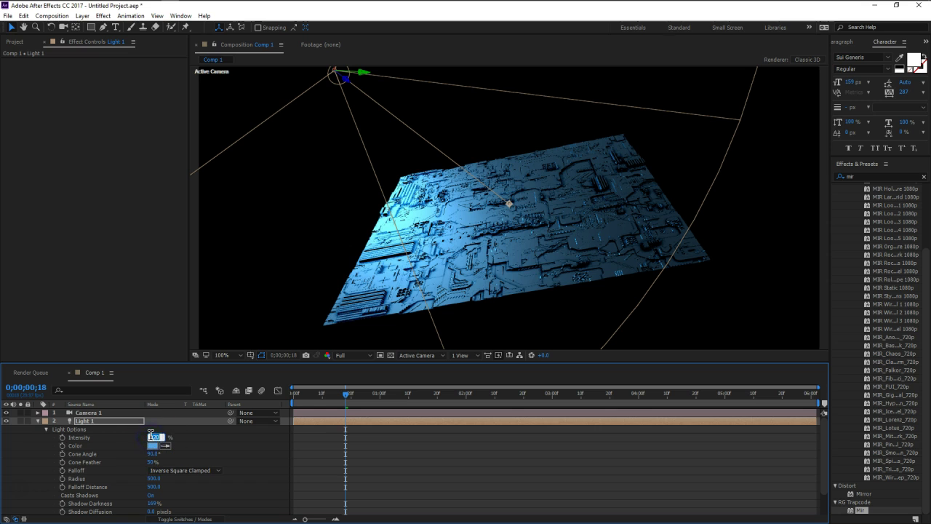
left_click(152, 437)
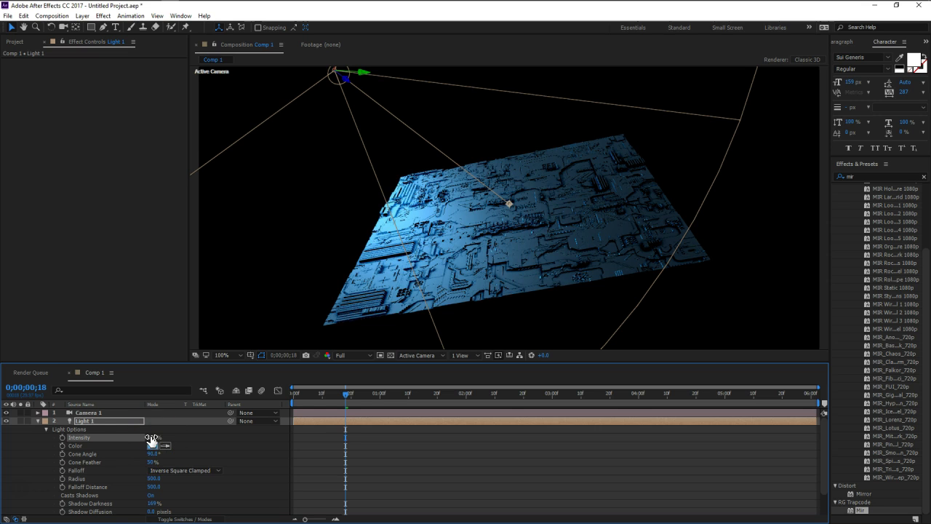
left_click(38, 421)
left_click(97, 422)
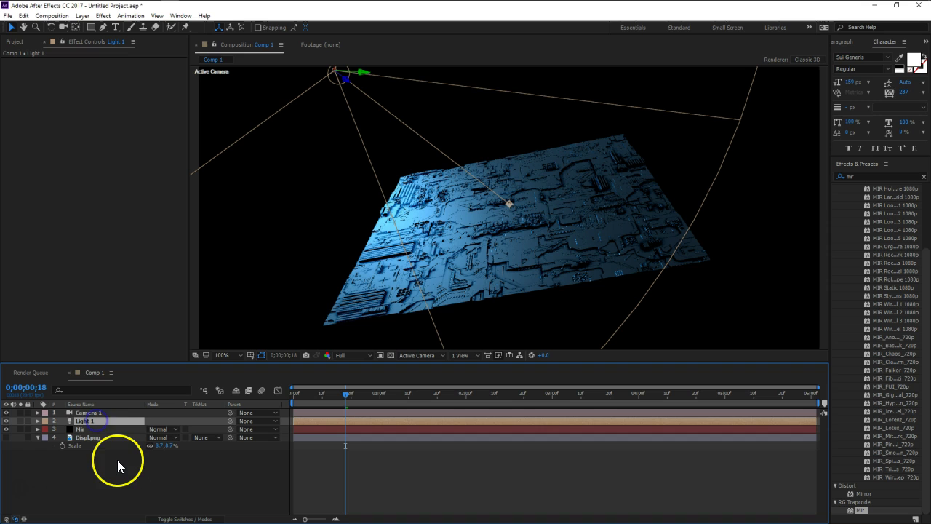
Duplicate the spotlight as Light 2 and zero its X, Y and Z position.
key("ctrl+d")
left_click_drag(97, 462, 96, 437)
key("p")
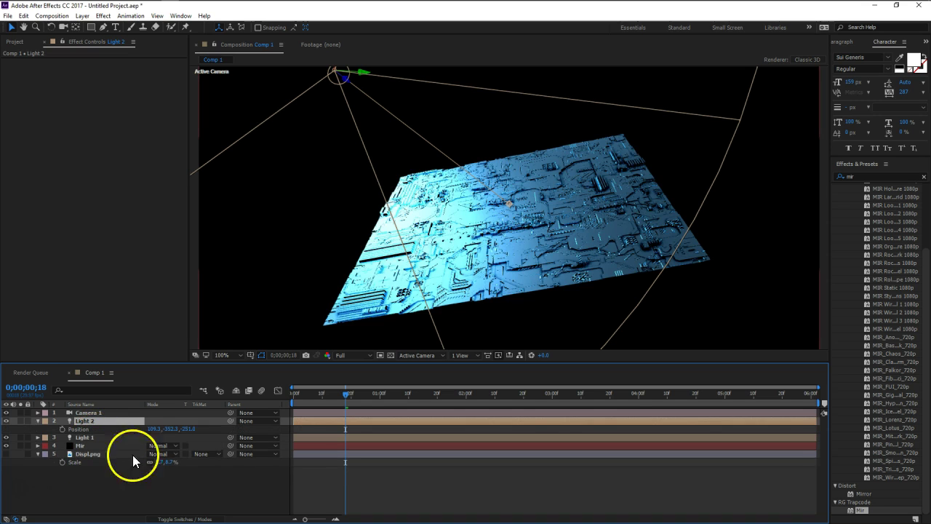
left_click(189, 428)
type("0")
key("Return")
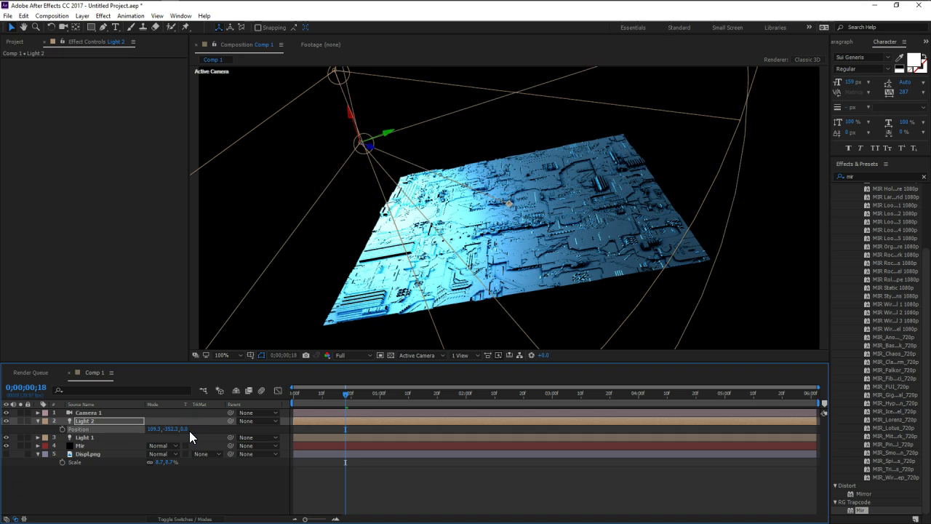
left_click(175, 431)
type("0")
key("Return")
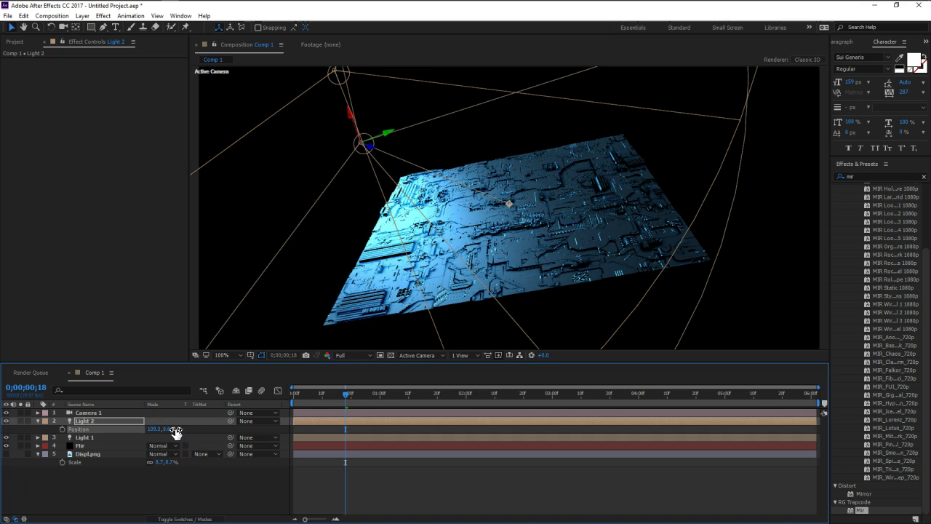
left_click(203, 440)
left_click(155, 429)
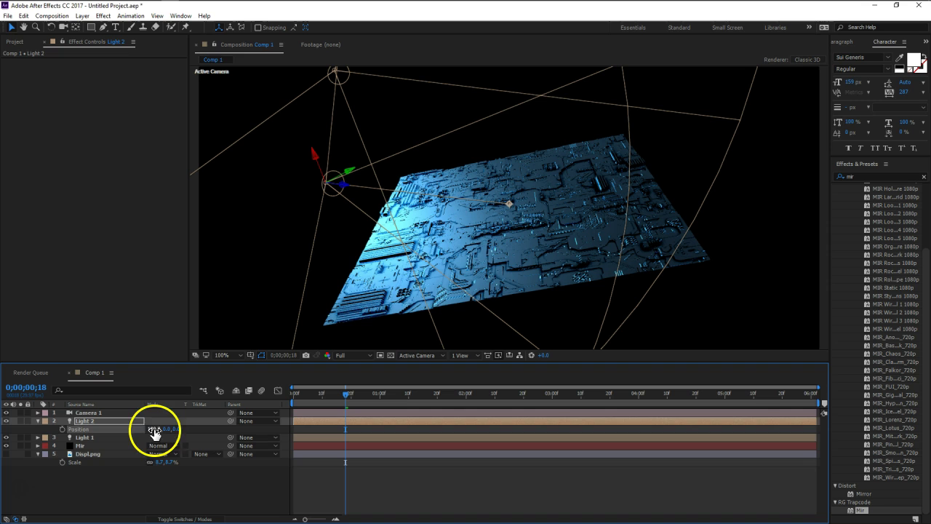
type("0")
key("Return")
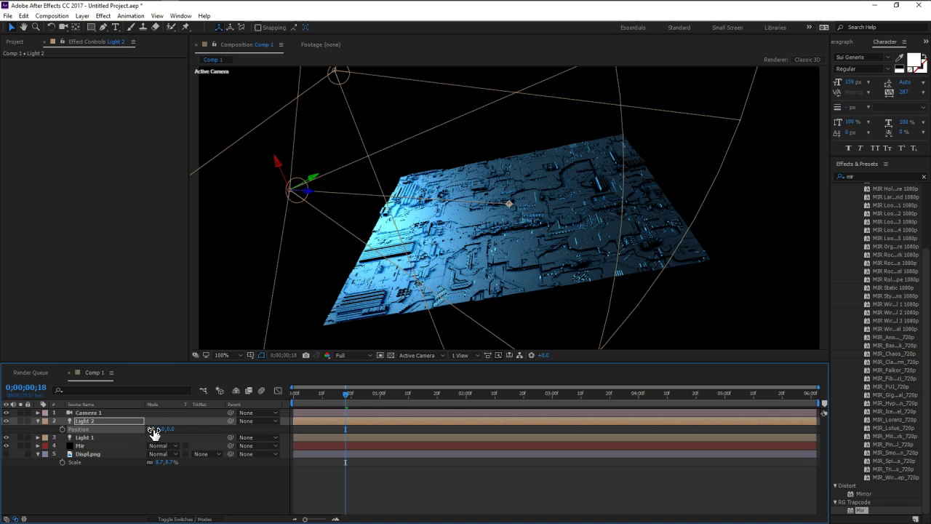
Scrub Light 2 to 1173.0, -62.0, -358.0, off to the right of the surface.
left_click(183, 440)
left_click_drag(150, 434, 688, 403)
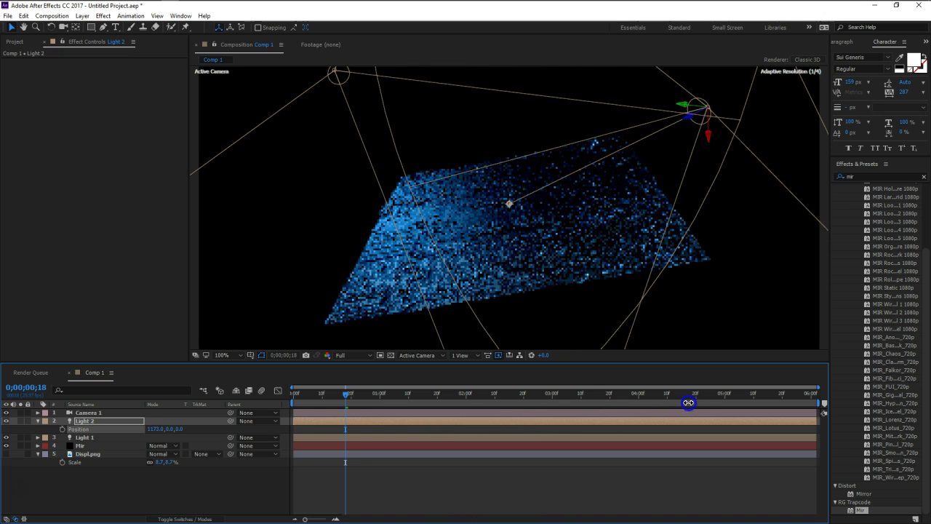
mouse_move(160, 430)
left_mouse_down()
mouse_move(214, 428)
mouse_move(95, 437)
mouse_move(381, 425)
mouse_move(162, 426)
left_mouse_up()
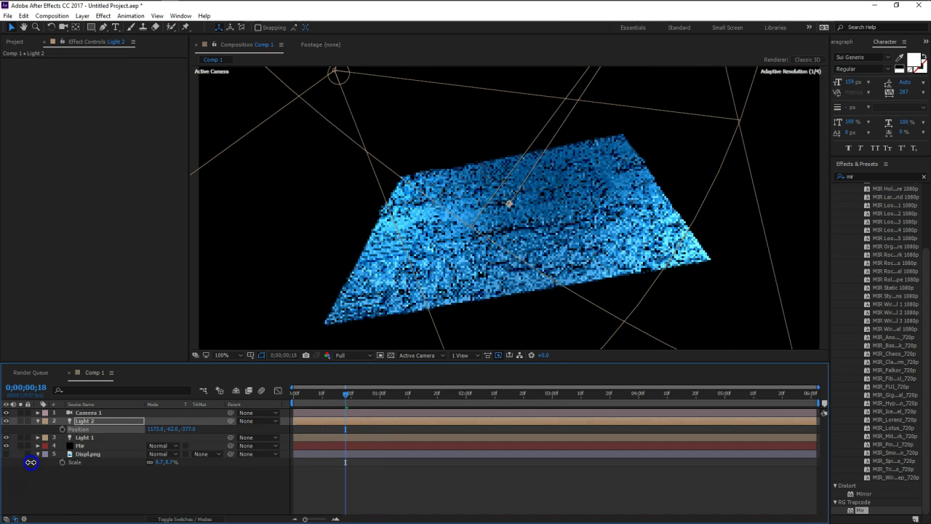
left_click_drag(31, 462, 31, 462)
Set Light 2's intensity to 50%.
left_click(64, 446)
key("a")
key("a")
left_click(153, 437)
key("Return")
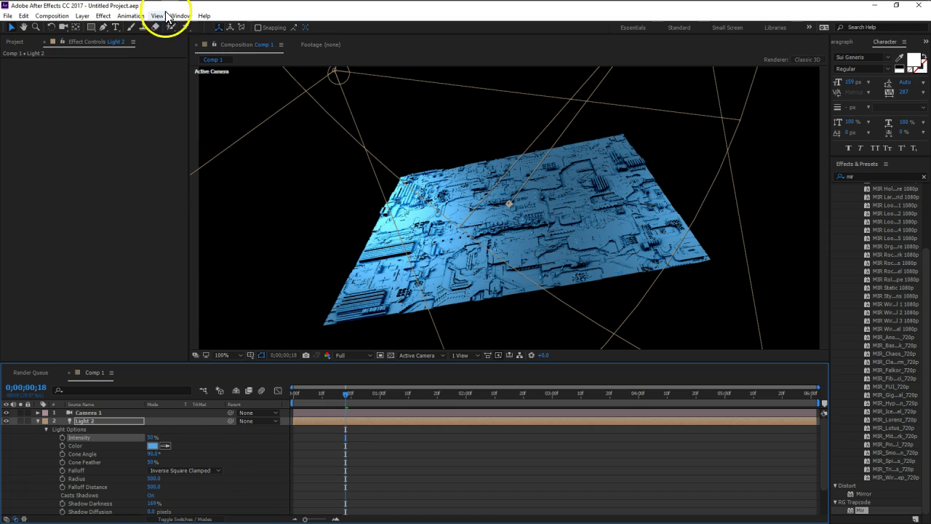
Change Light 2's colour from blue to a strong, saturated red in Layer Settings.
left_click(87, 16)
left_click(45, 37)
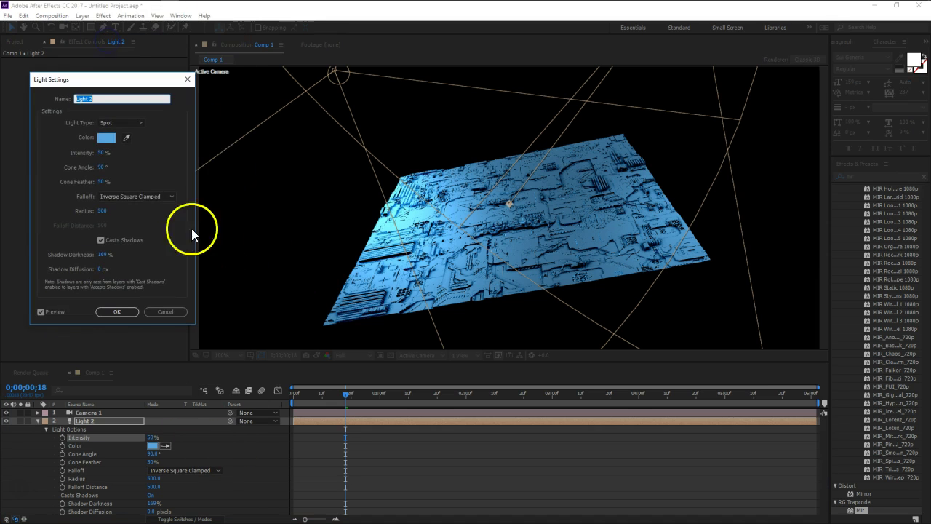
left_click(107, 138)
left_click_drag(198, 218, 201, 265)
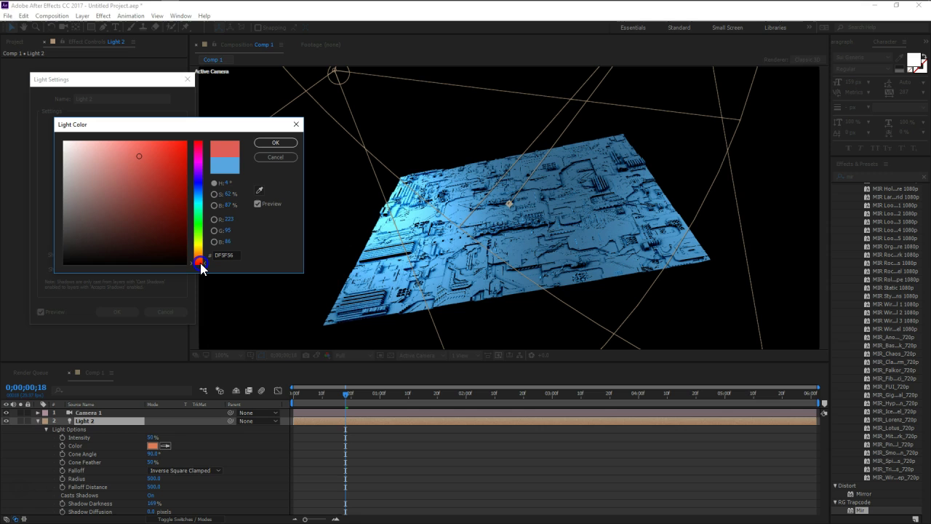
left_click_drag(138, 157, 155, 153)
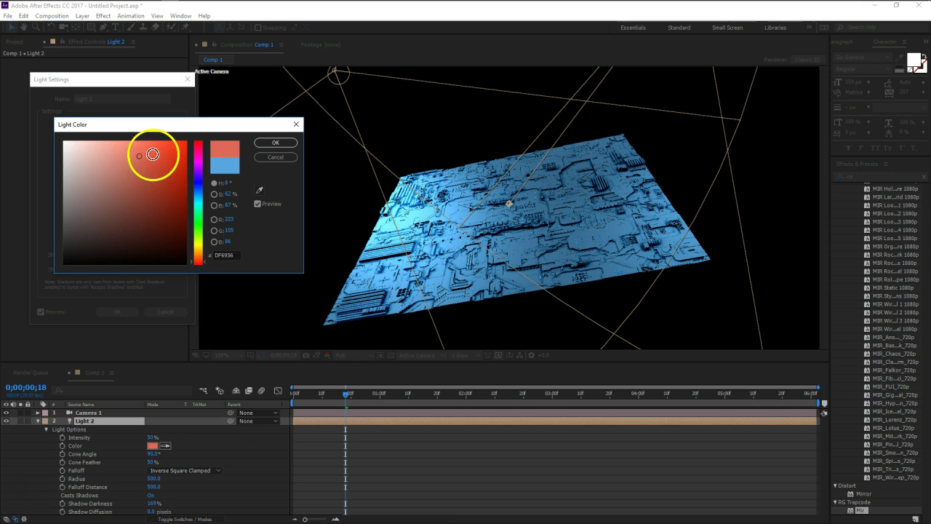
left_click(272, 144)
left_click(124, 313)
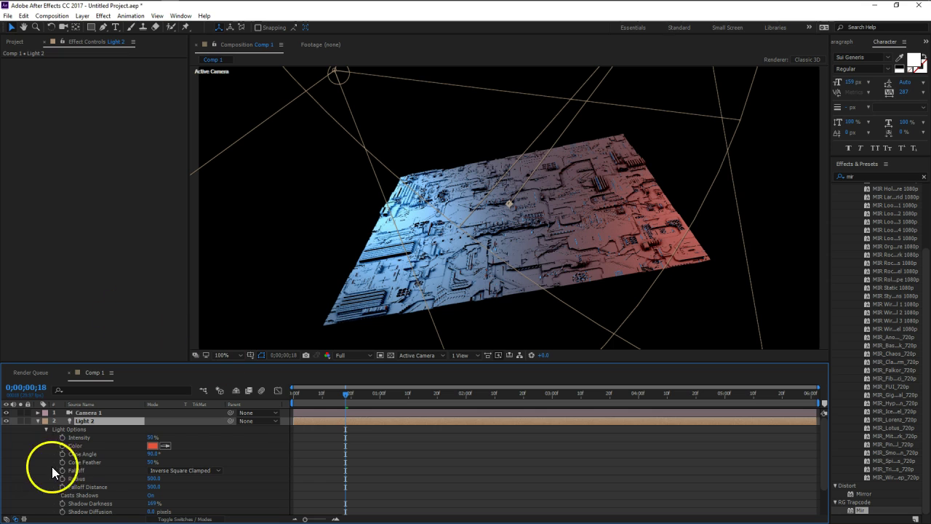
Collapse Light 2's properties and orbit the camera slightly around the surface.
left_click(38, 421)
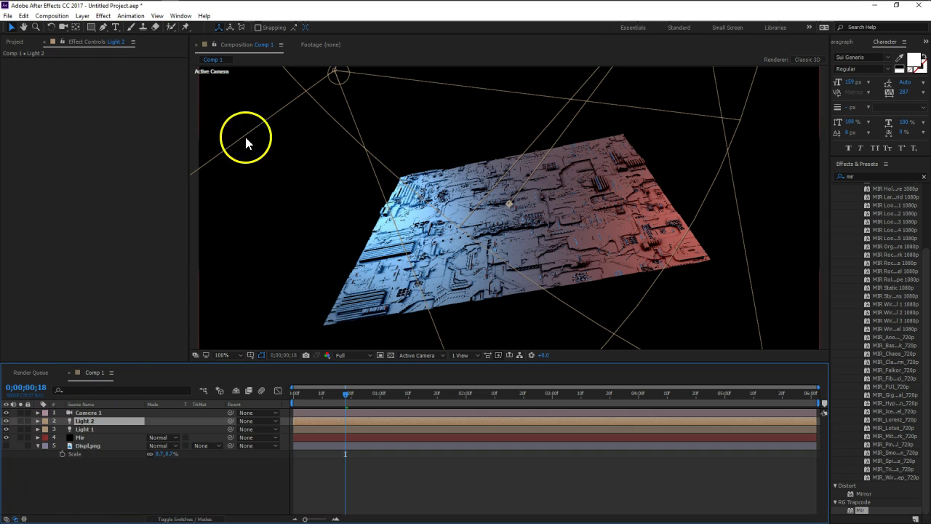
left_click(63, 27)
mouse_move(433, 225)
left_mouse_down()
mouse_move(443, 239)
mouse_move(443, 347)
mouse_move(504, 294)
mouse_move(441, 254)
mouse_move(440, 235)
mouse_move(416, 233)
mouse_move(427, 231)
left_mouse_up()
Add a 3D Null 1 layer and parent Camera 1 to it.
left_click(163, 391)
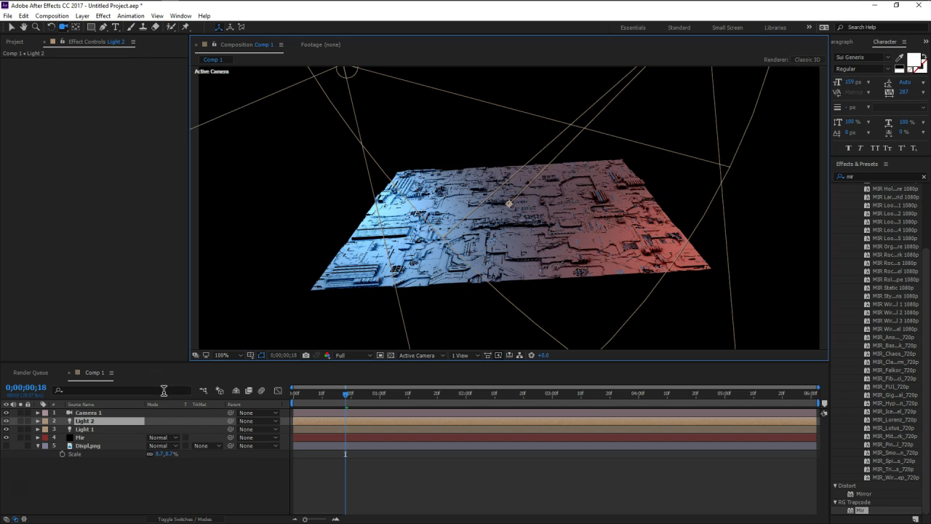
key("ctrl+alt+shift+y")
key("F4")
left_click(168, 428)
left_click(200, 420)
left_click_drag(89, 413, 88, 422)
left_click_drag(210, 419, 111, 411)
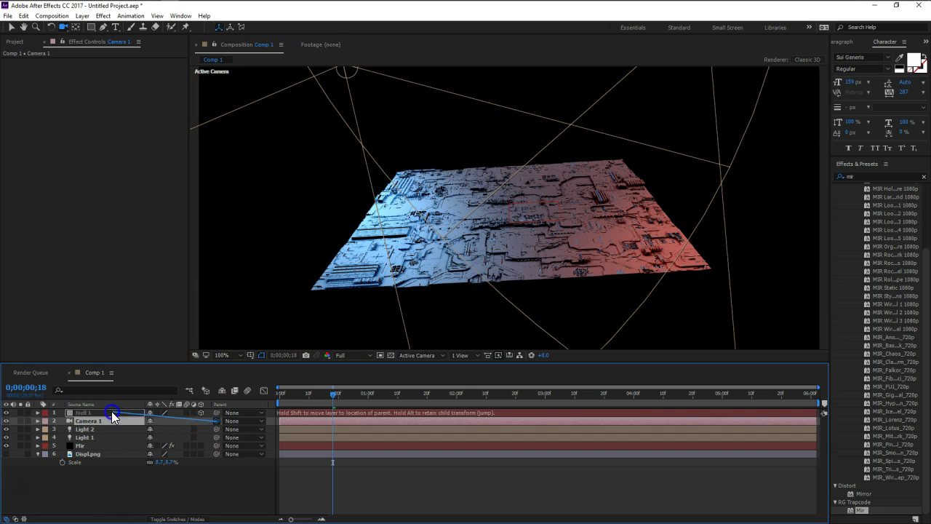
Rotate Null 1 around its Z axis to +65°, discarding trial Y and X rotations.
left_click(110, 411)
key("r")
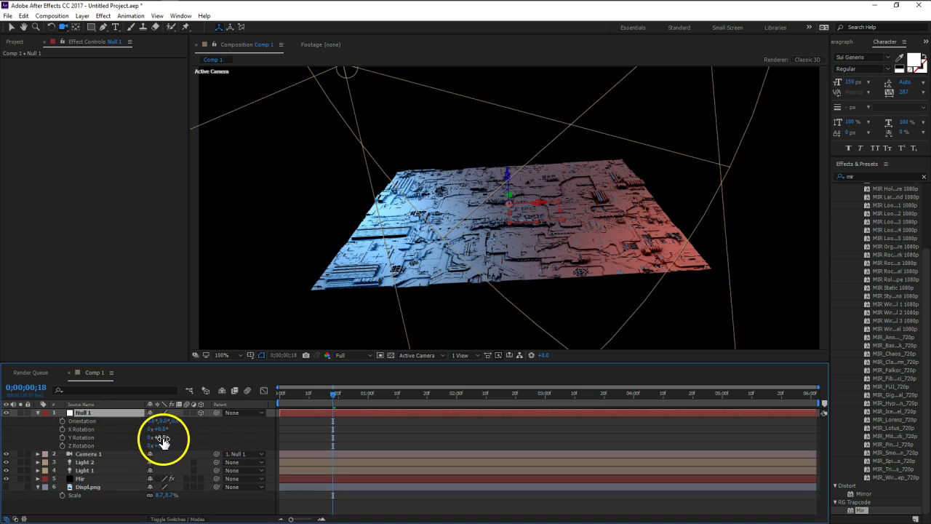
left_click_drag(159, 438, 177, 439)
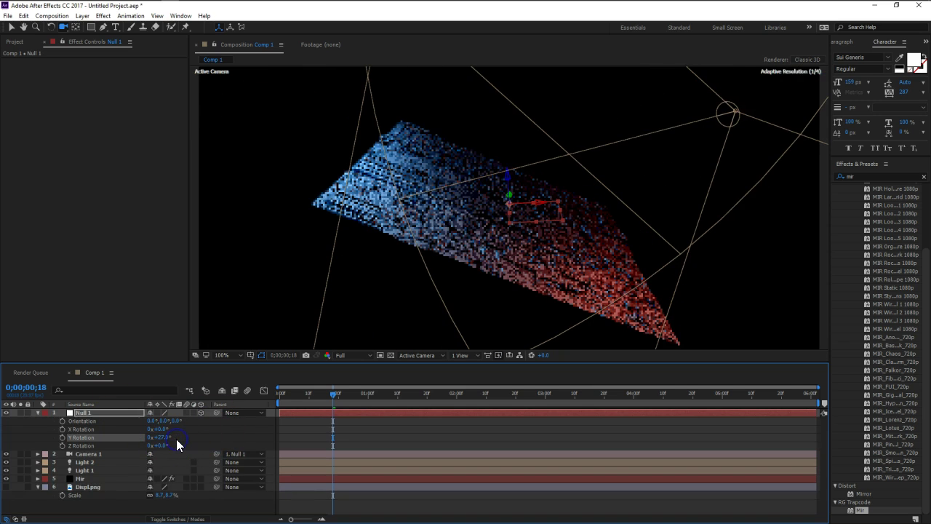
key("ctrl+z")
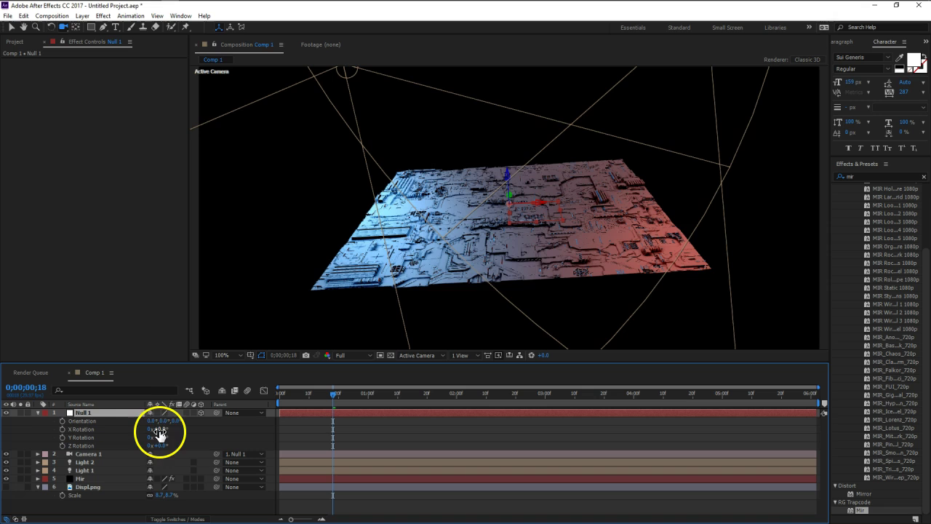
left_click_drag(161, 429, 166, 433)
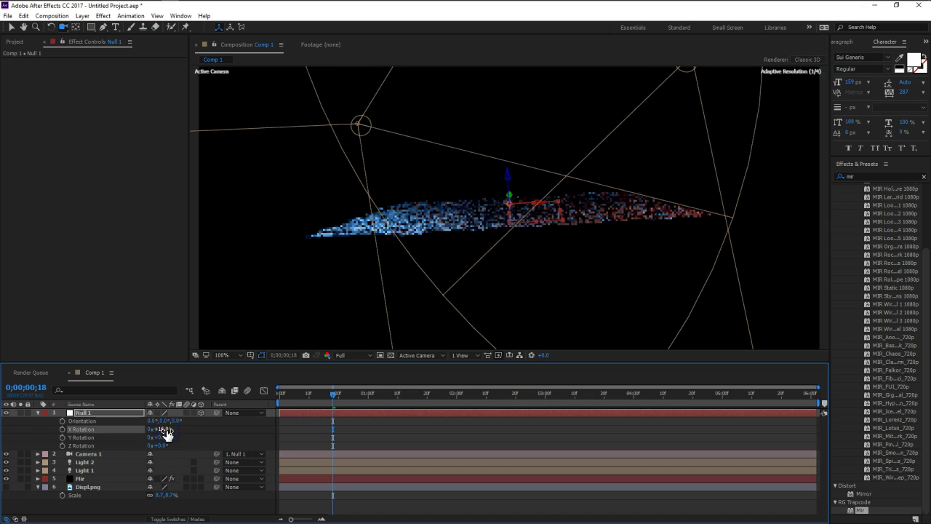
key("ctrl+z")
left_click(168, 447)
mouse_move(168, 448)
left_mouse_down()
mouse_move(193, 448)
mouse_move(148, 445)
mouse_move(193, 451)
left_mouse_up()
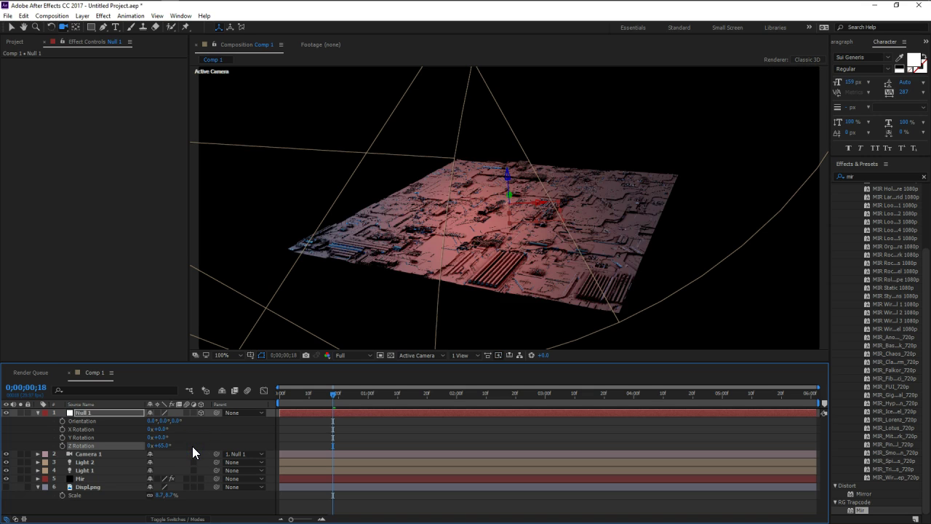
Orbit and pan Camera 1 in close over the circuit surface.
key("c")
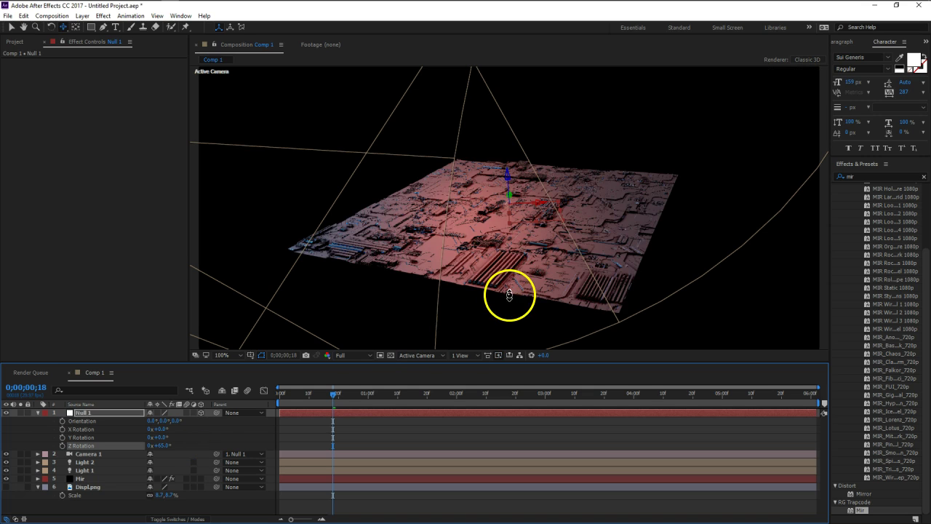
scroll(513, 284, "down", 4)
scroll(512, 280, "up", 2)
mouse_move(511, 262)
left_mouse_down()
mouse_move(515, 208)
mouse_move(520, 222)
left_mouse_up()
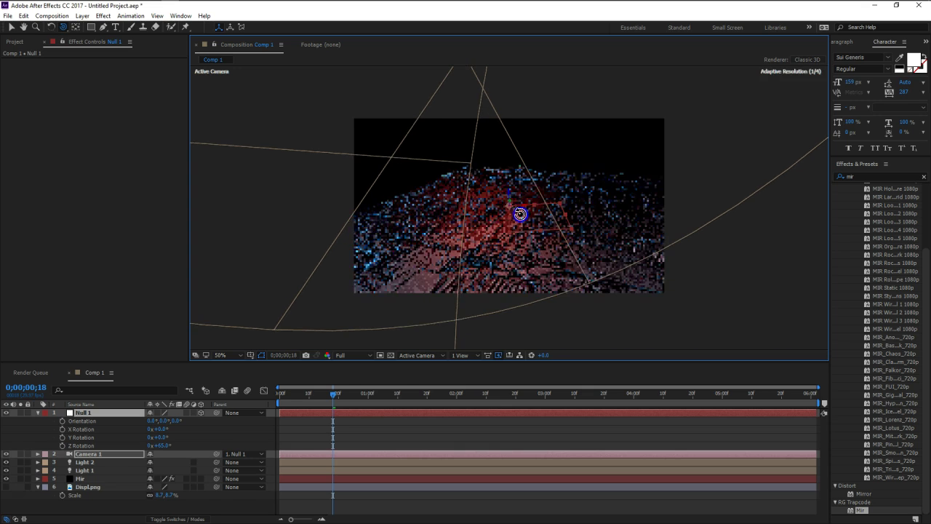
middle_click_drag(520, 222, 534, 233)
left_click(520, 233)
left_click_drag(533, 233, 491, 175)
left_click(503, 255)
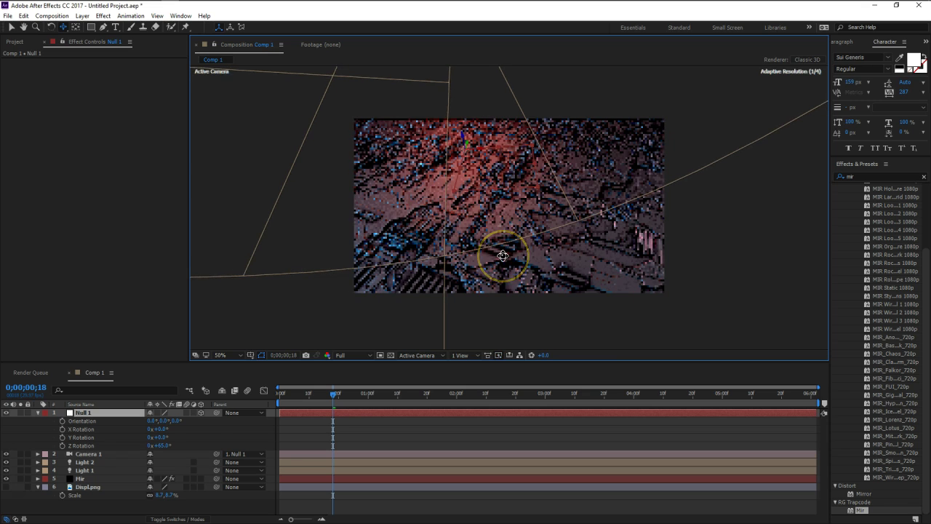
Return the viewer to 100% and start editing Mir's Vertices X value.
key("period")
key("period")
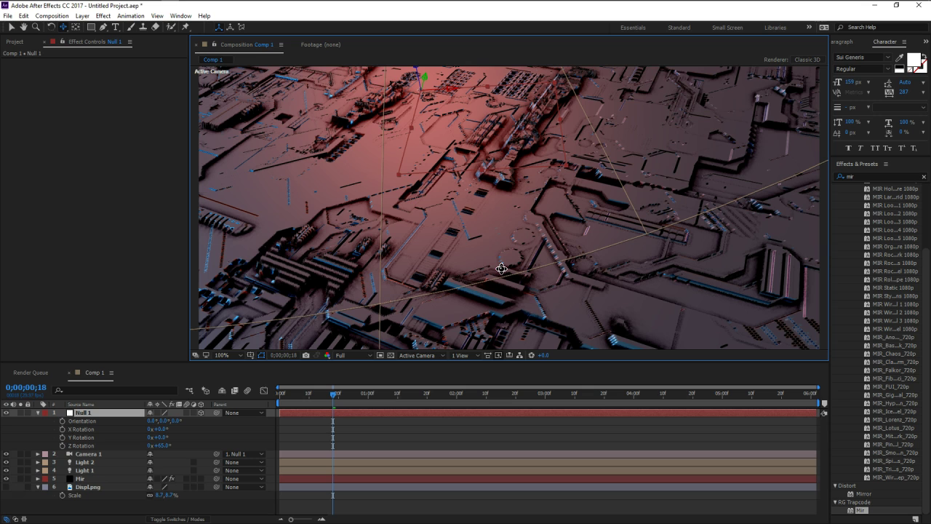
left_click(86, 478)
left_click(107, 146)
Set Mir's Vertices X and Y to 1500, then raise both to 2000.
type("1500150")
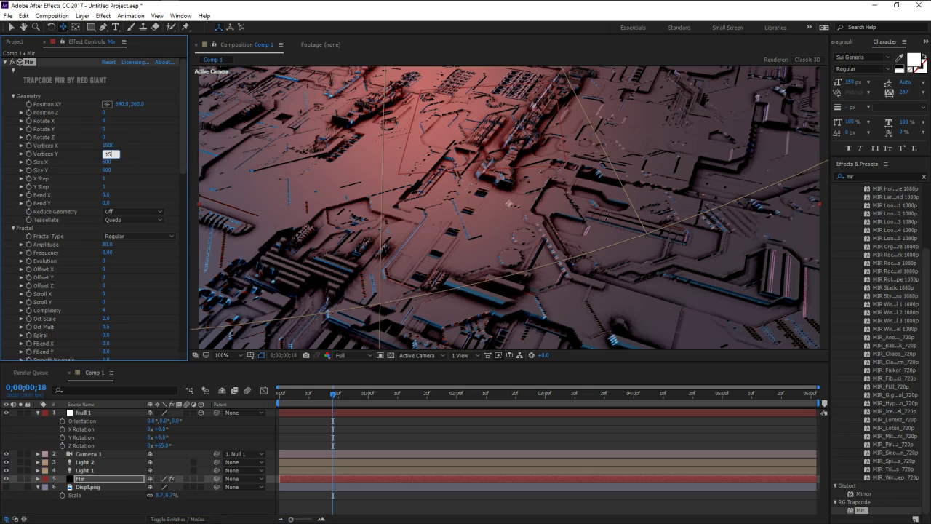
key("Return")
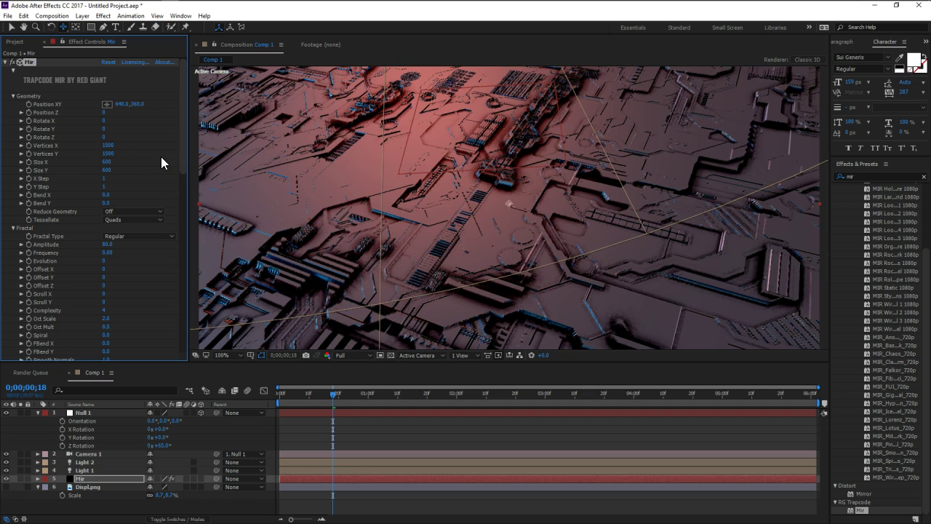
left_click(109, 145)
type("0")
key("Tab")
type("2")
key("Return")
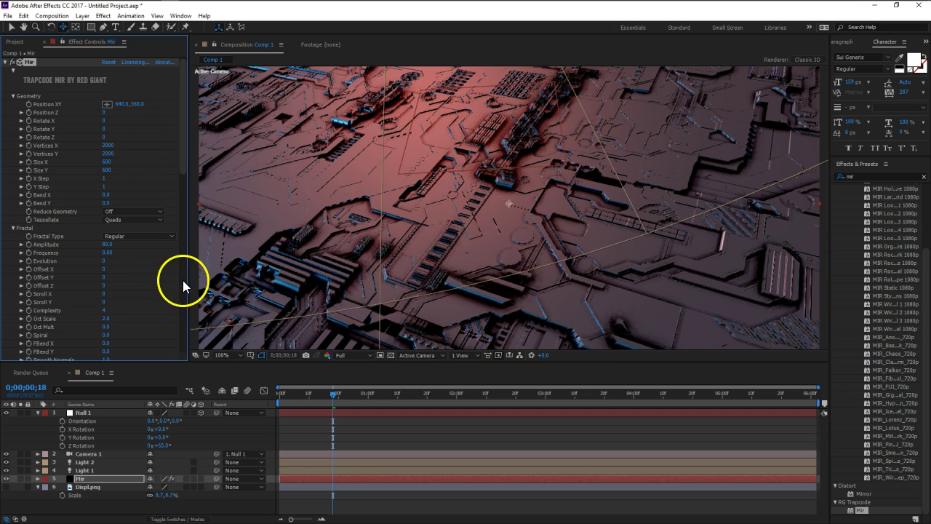
Scroll to Mir's ambient occlusion settings and set AO Radius to 20.
scroll(155, 298, "down", 3)
scroll(153, 293, "down", 3)
scroll(159, 290, "down", 4)
left_click(109, 233)
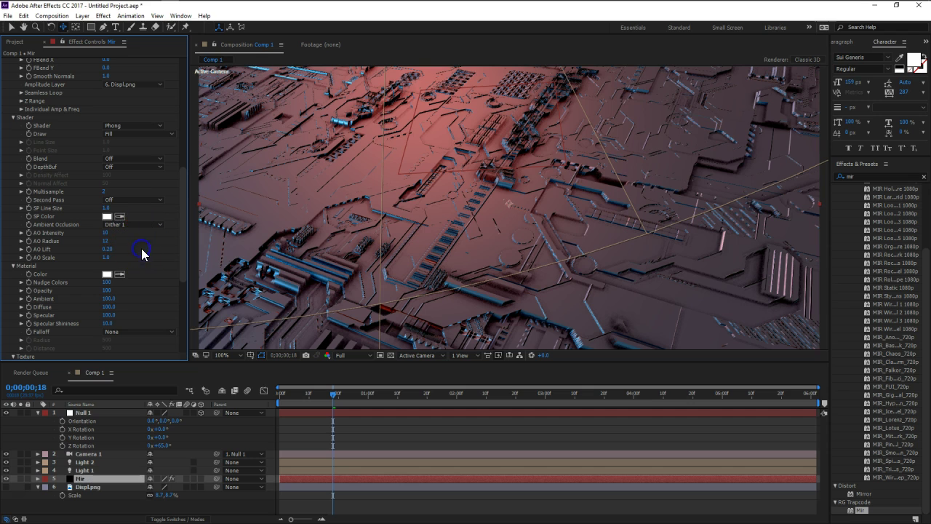
left_click(117, 245)
left_click(107, 241)
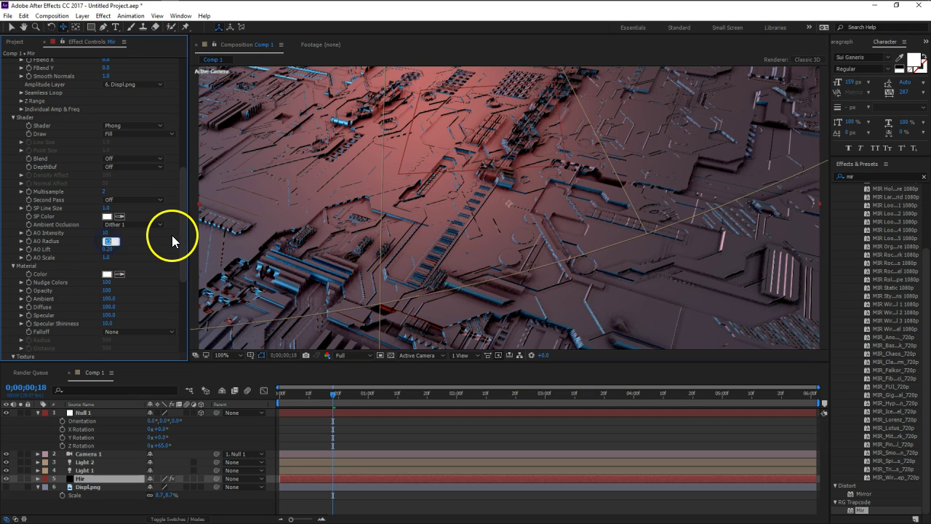
type("20")
key("Return")
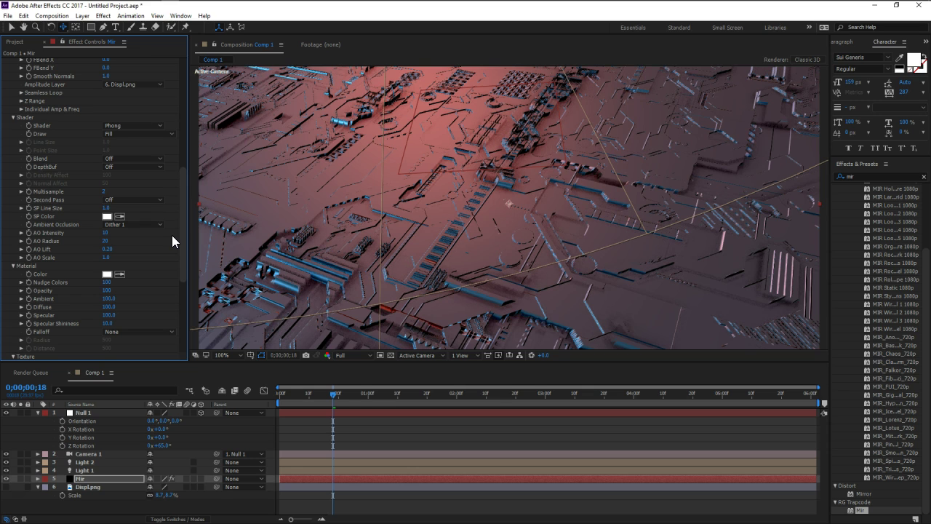
Try Ambient Occlusion as Off and Dither 1, settle on On, and raise AO Intensity.
left_click(139, 225)
left_click(140, 235)
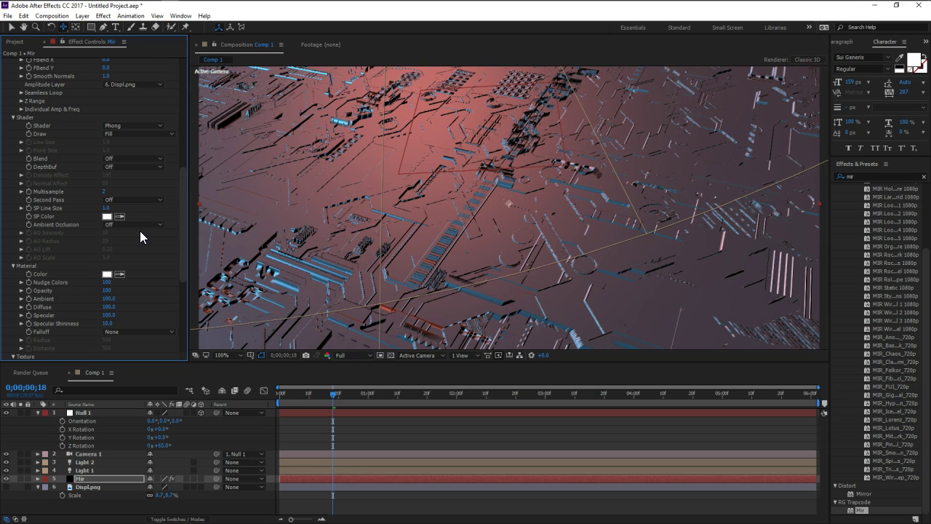
left_click(141, 225)
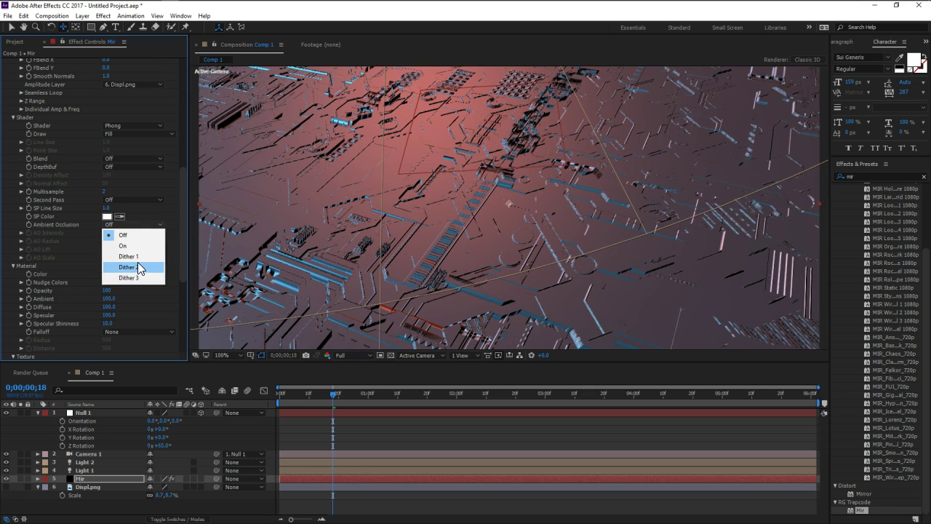
left_click(138, 258)
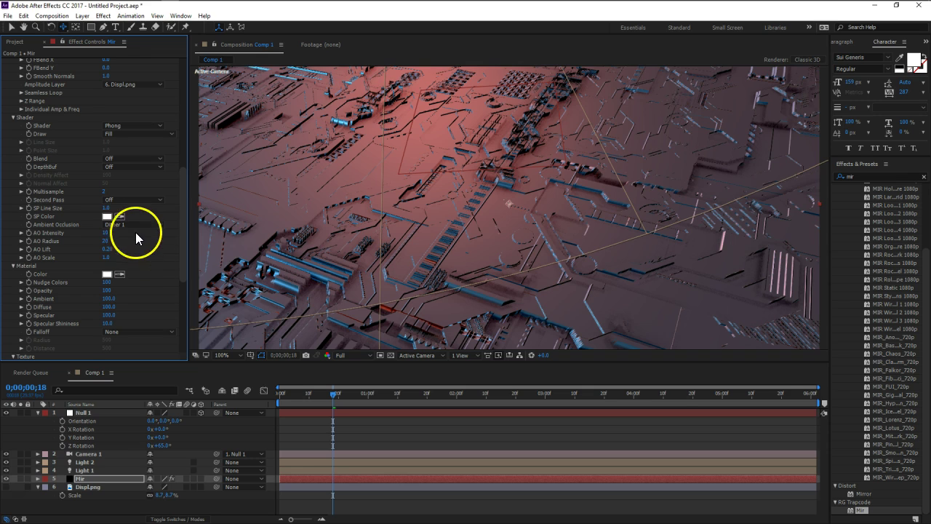
left_click(135, 225)
left_click(133, 242)
left_click(108, 234)
mouse_move(136, 236)
left_mouse_down()
mouse_move(146, 237)
mouse_move(118, 241)
left_mouse_up()
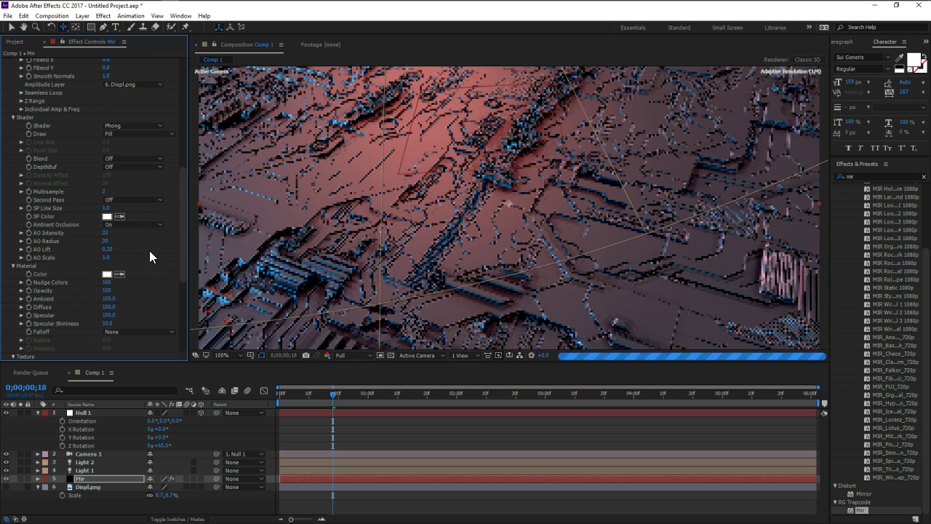
right_click_drag(545, 202, 524, 199)
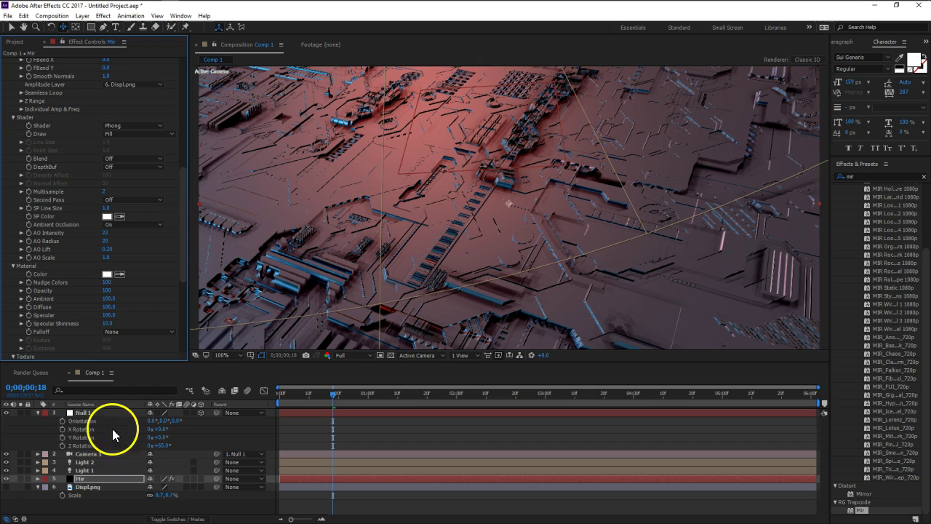
Set Mir's Material Color to a saturated orange.
left_click(38, 413)
left_click(39, 449)
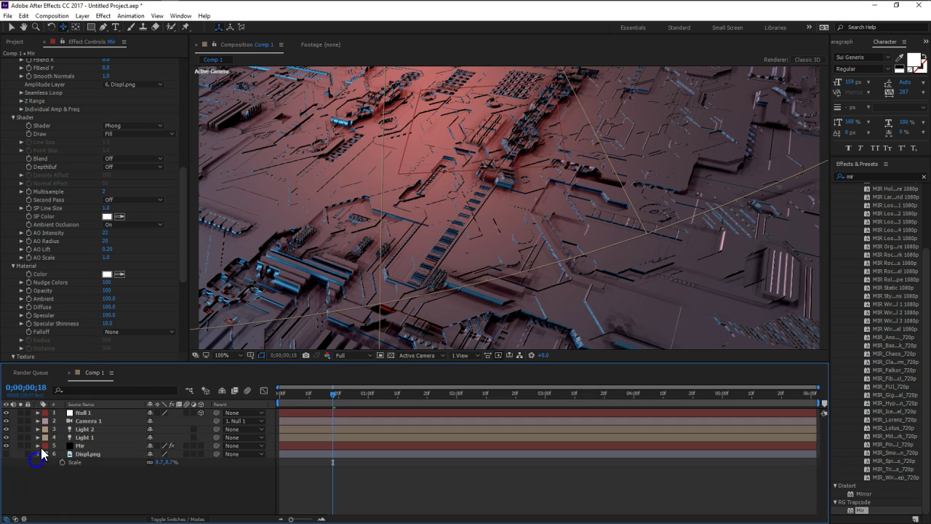
scroll(83, 252, "down", 5)
left_click(107, 166)
left_click_drag(127, 212, 64, 251)
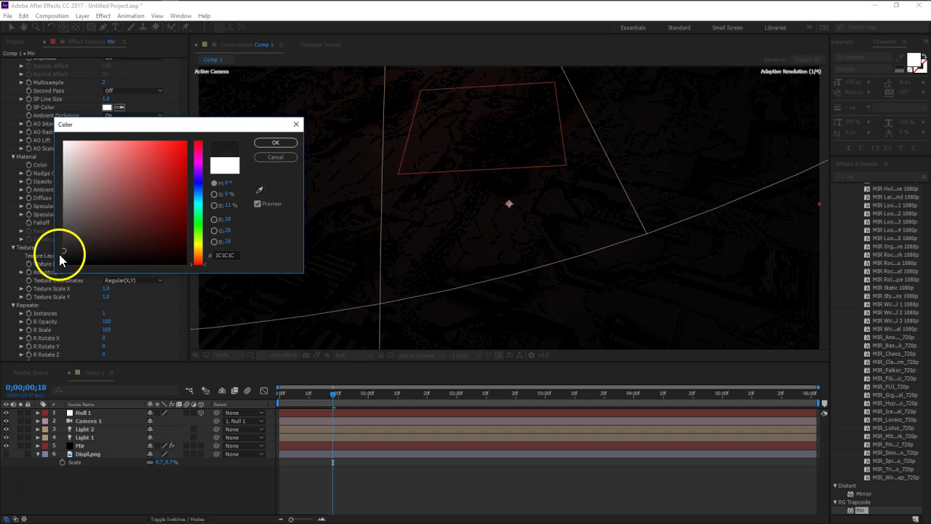
mouse_move(63, 251)
left_mouse_down()
mouse_move(56, 218)
mouse_move(89, 242)
mouse_move(98, 235)
mouse_move(71, 214)
left_mouse_up()
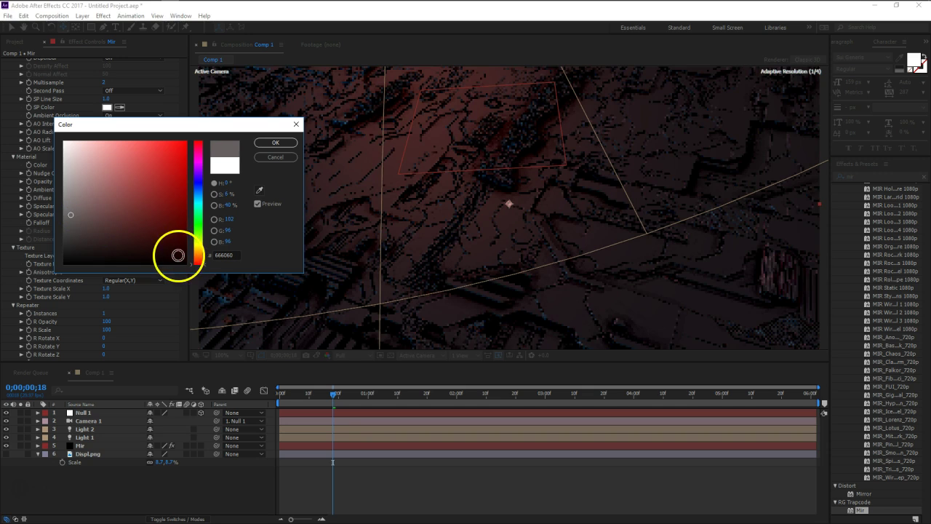
left_click_drag(201, 257, 202, 253)
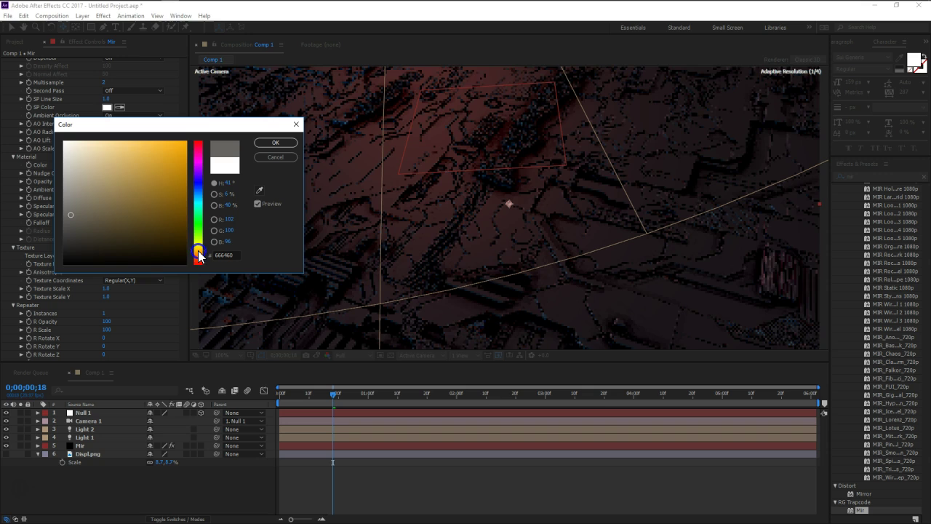
left_click_drag(175, 193, 163, 169)
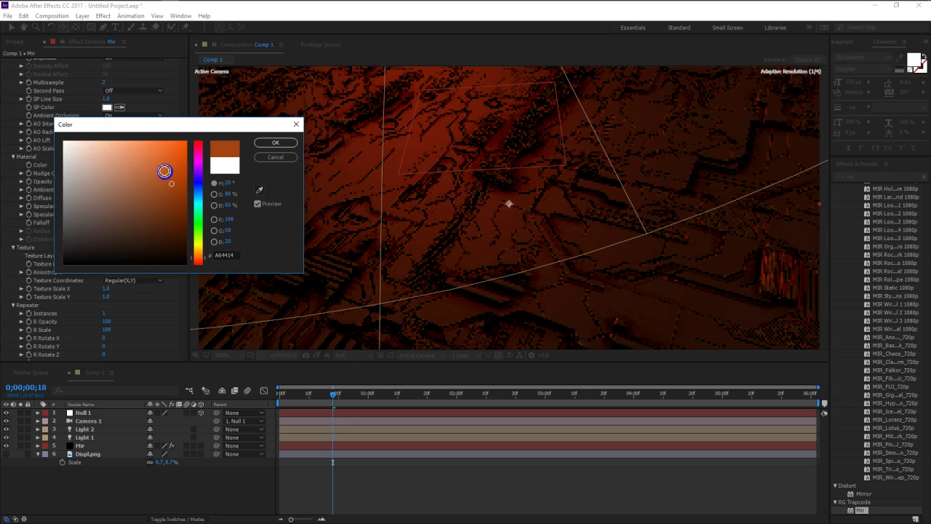
left_click(272, 142)
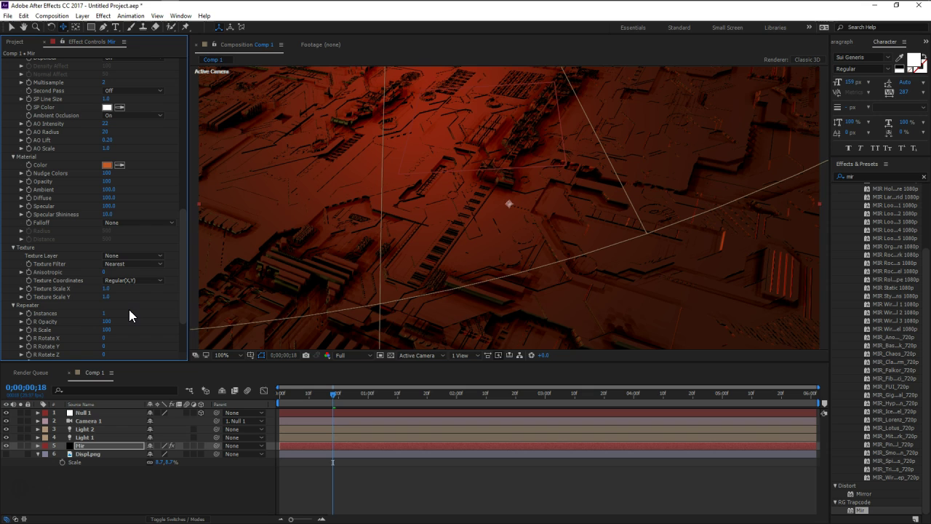
Try a dark grey material colour, then close the picker without keeping it.
left_click(107, 165)
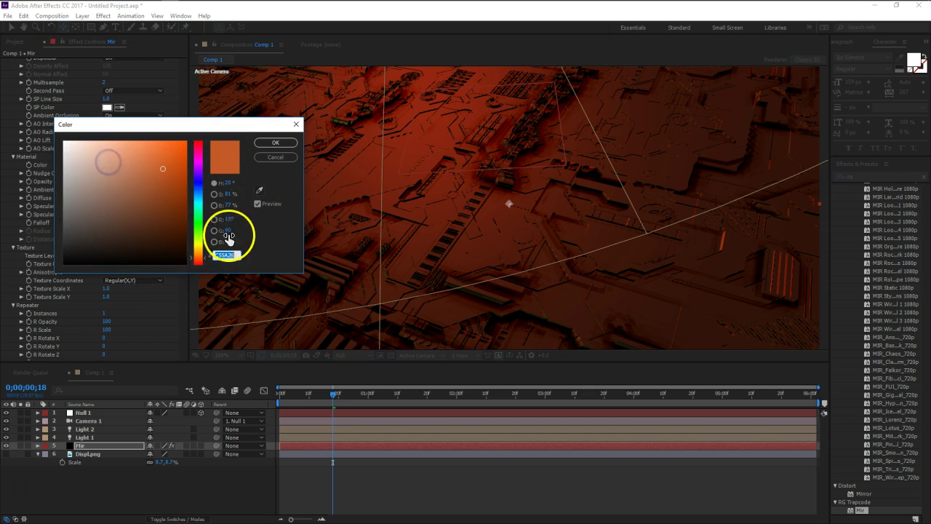
left_click(64, 247)
left_click(515, 182)
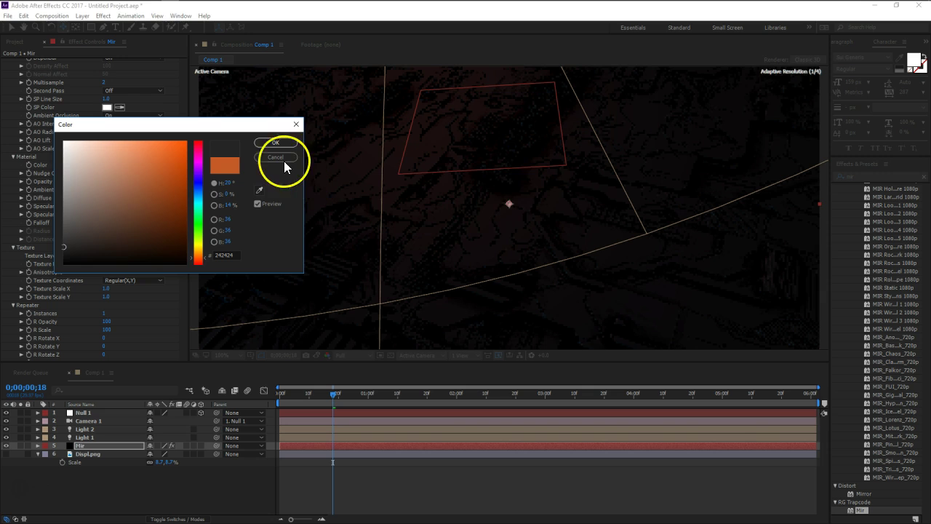
key("Return")
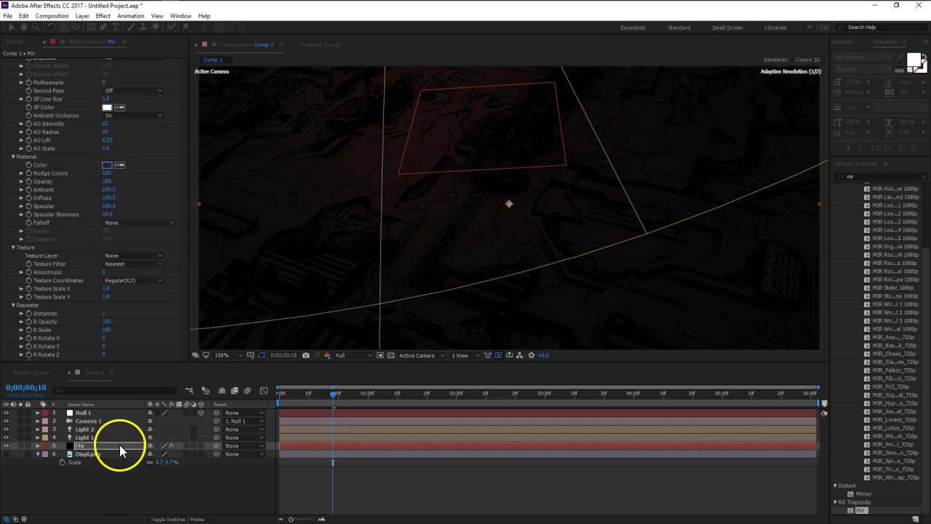
Select Light 2 and reveal its intensity and colour options.
left_click(104, 432)
key("u")
key("u")
left_click(151, 447)
Raise Light 2's intensity to 150% and set Light 1's intensity to 250%.
left_click_drag(150, 446, 201, 458)
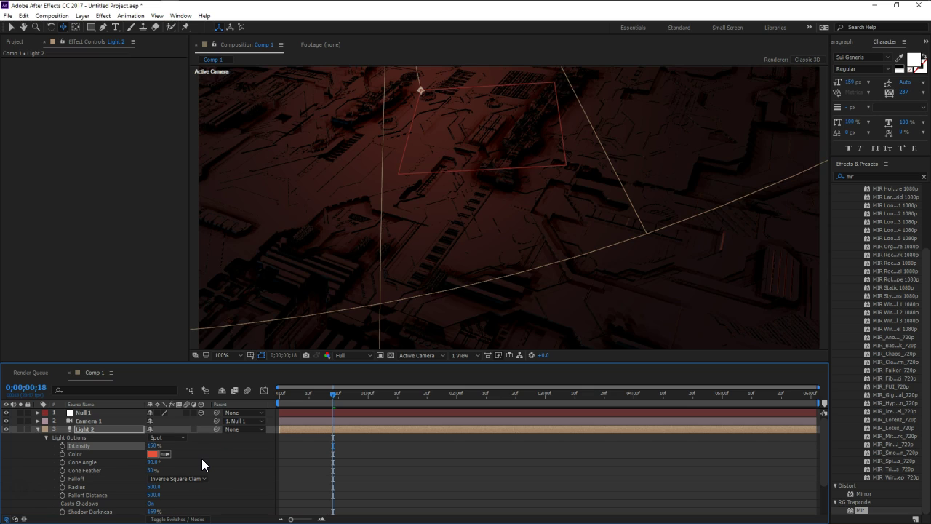
left_click(38, 429)
key("ctrl+d")
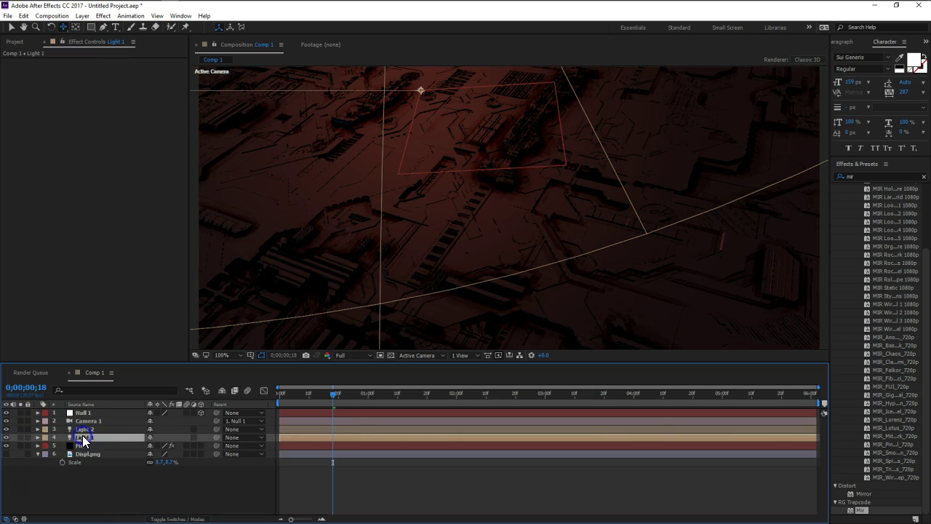
left_click(152, 454)
type("250")
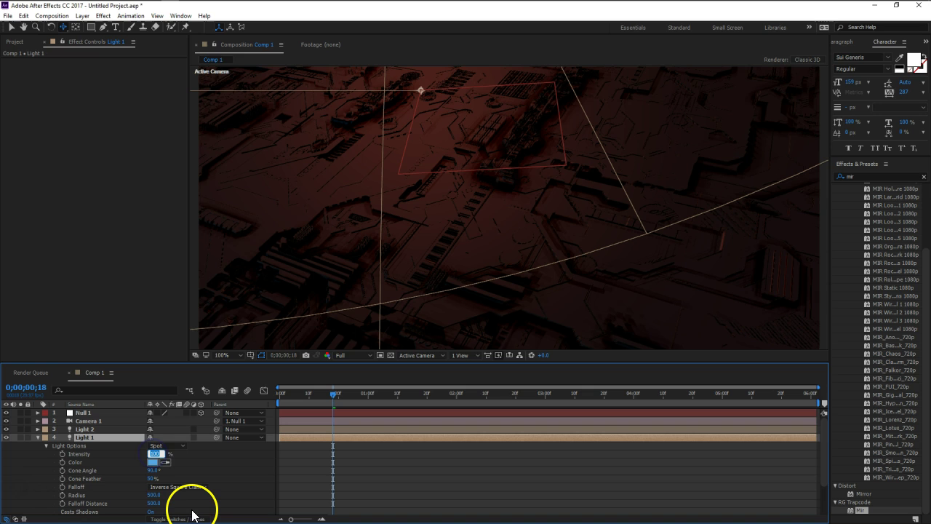
key("Return")
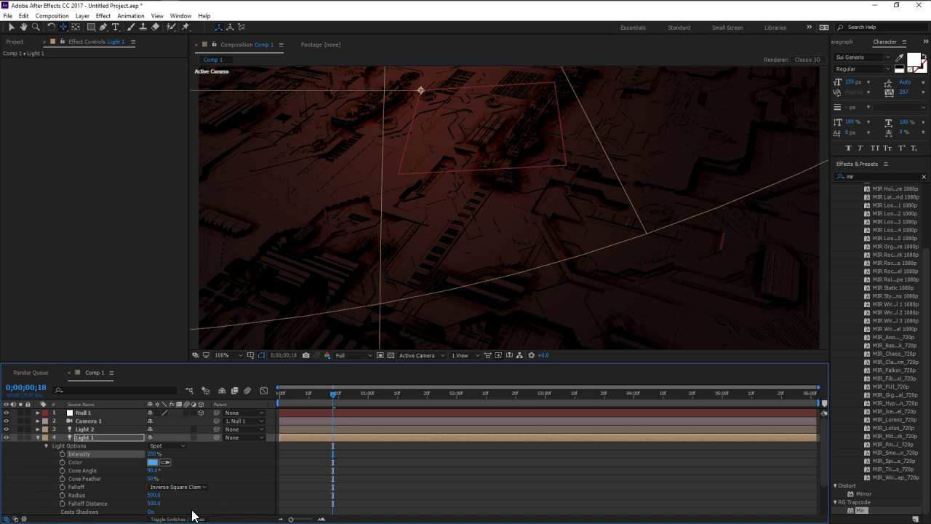
Raise Light 1's intensity to 450% and collapse its properties.
left_click(387, 277)
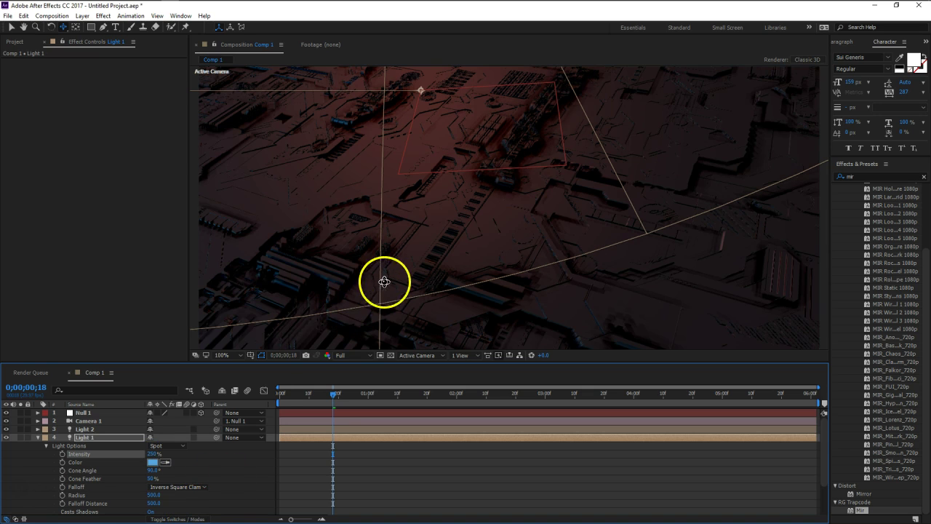
left_click(152, 454)
type("450")
key("Return")
left_click(278, 400)
left_click(382, 322)
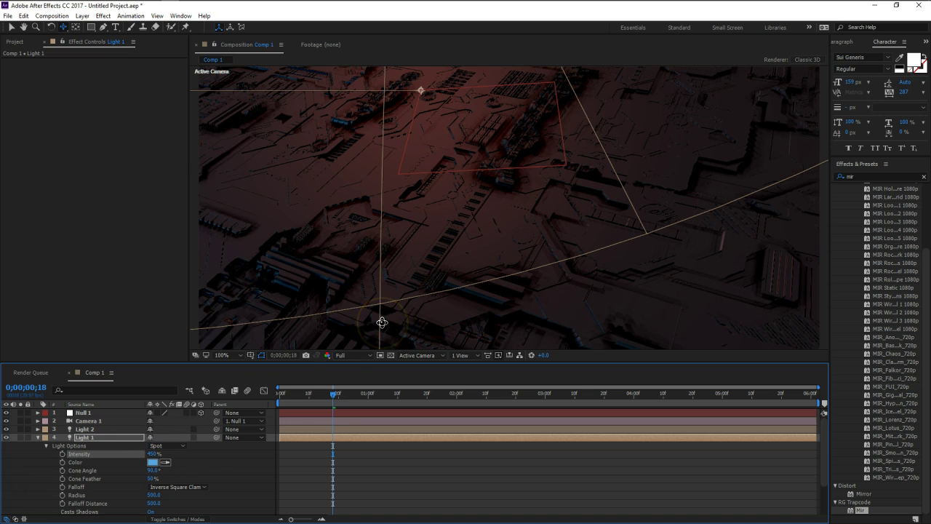
left_click(417, 264)
left_click(325, 331)
left_click(52, 440)
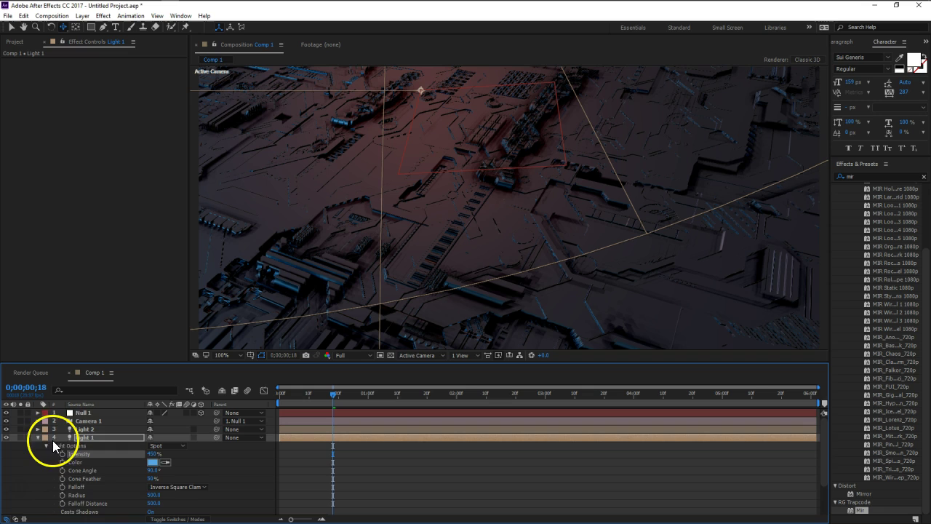
left_click(37, 437)
Set Light 2's intensity to 400%, zoom the viewer out, then lower it to 200%.
left_click(77, 430)
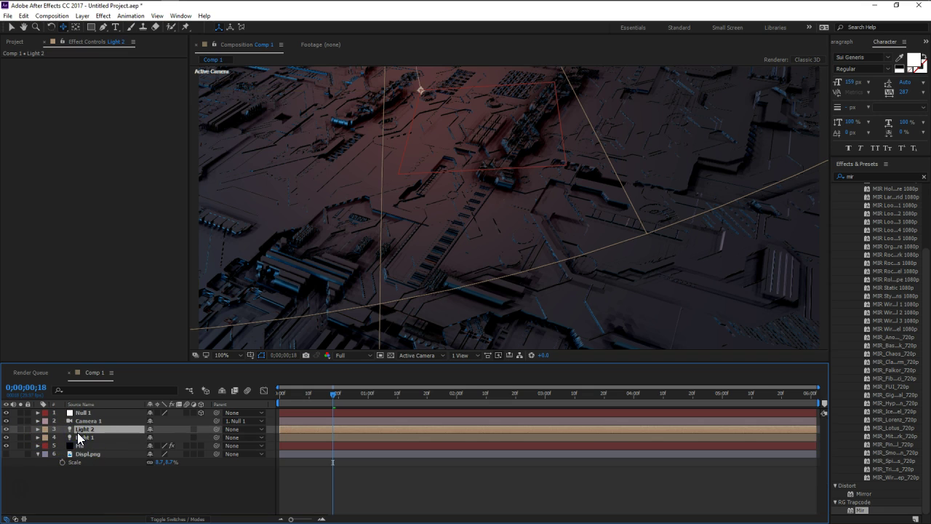
key("a")
key("a")
left_click(154, 446)
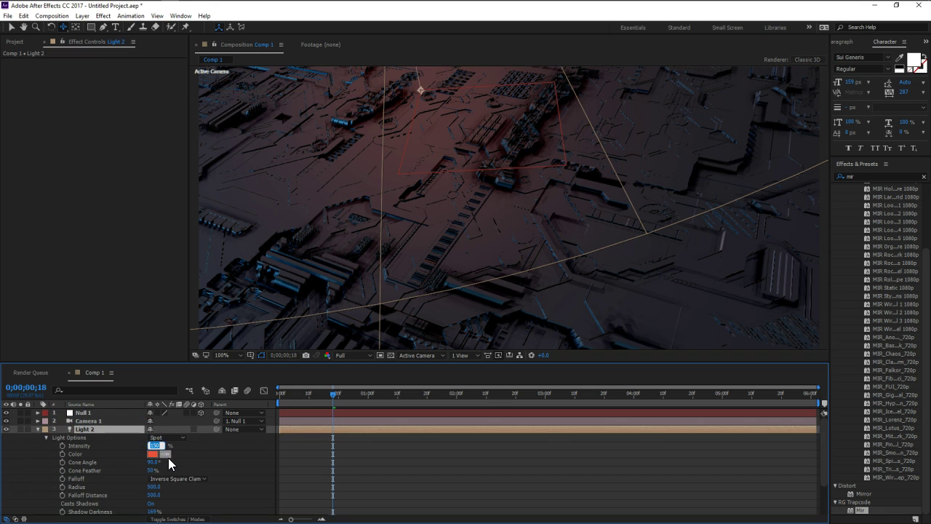
type("400")
key("Return")
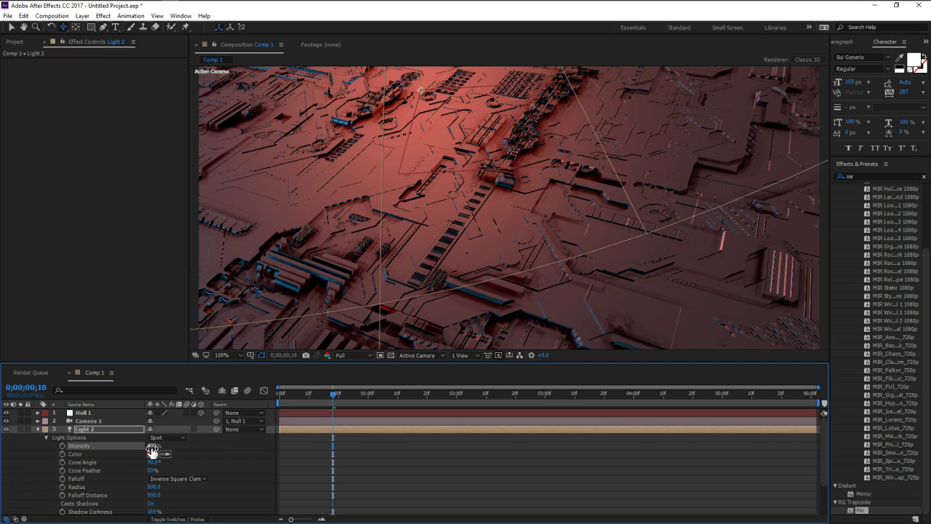
key("comma")
key("comma")
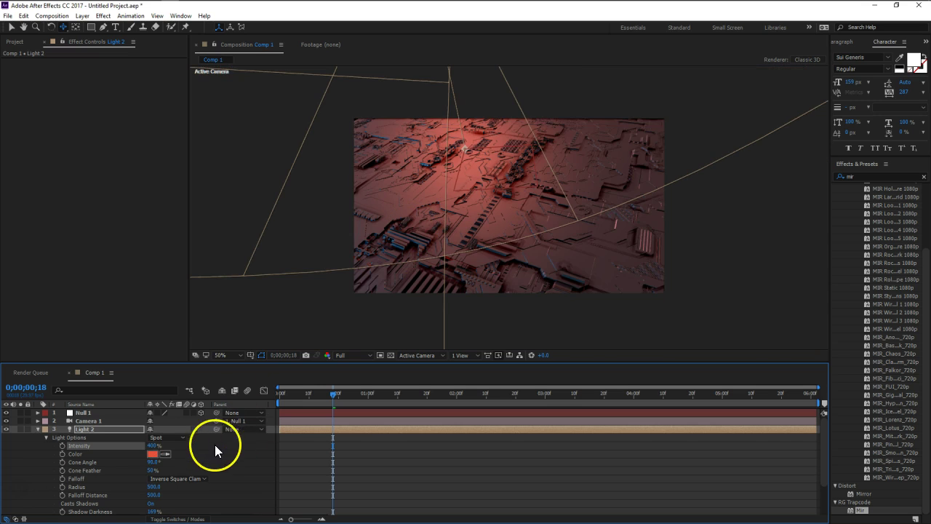
left_click(153, 445)
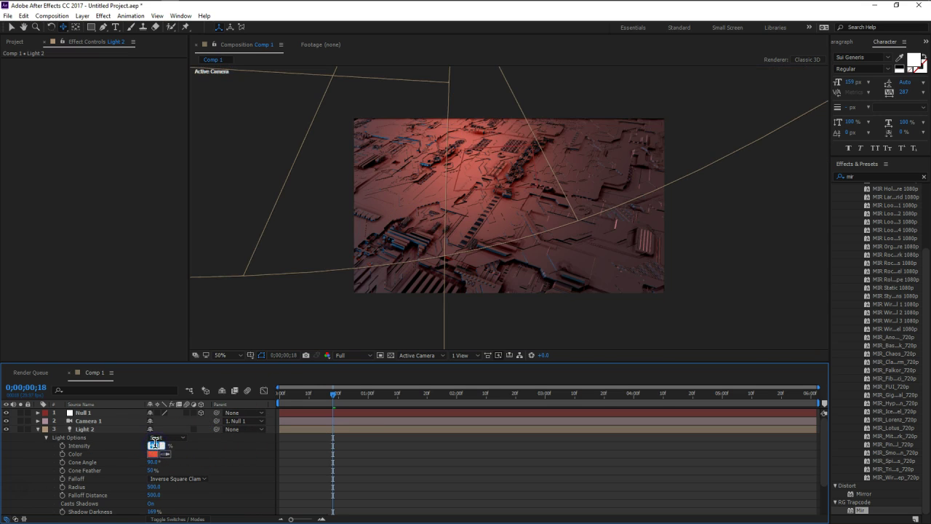
type("30")
key("Return")
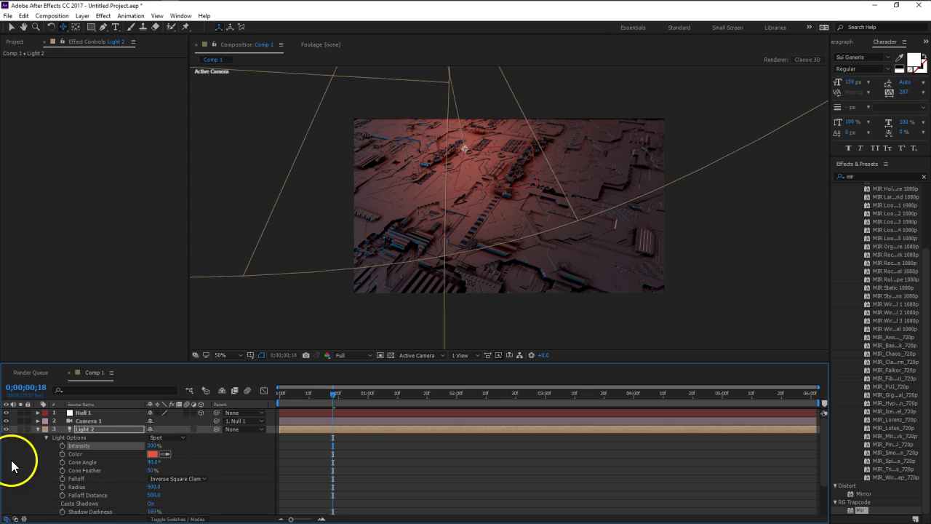
Add a new light to the composition with Light Type set to Ambient.
left_click(37, 429)
left_click(94, 478)
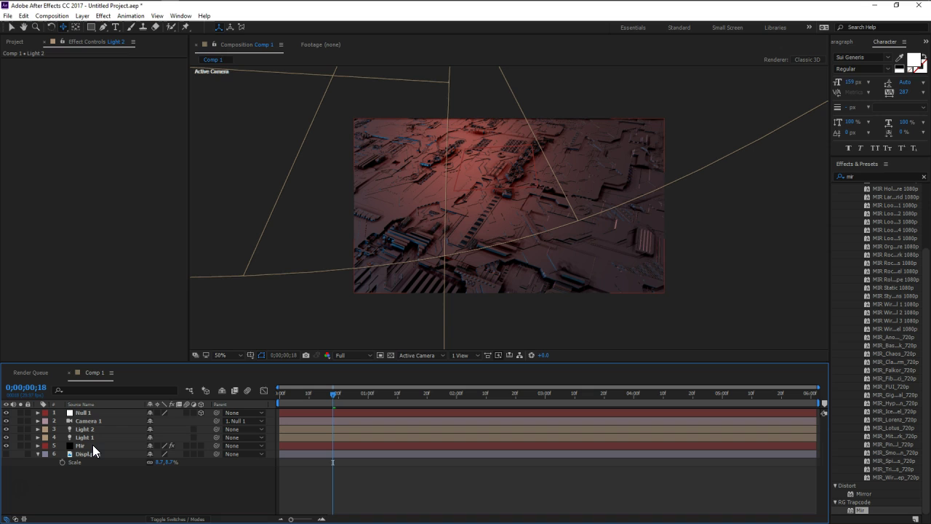
key("ctrl+alt+shift+l")
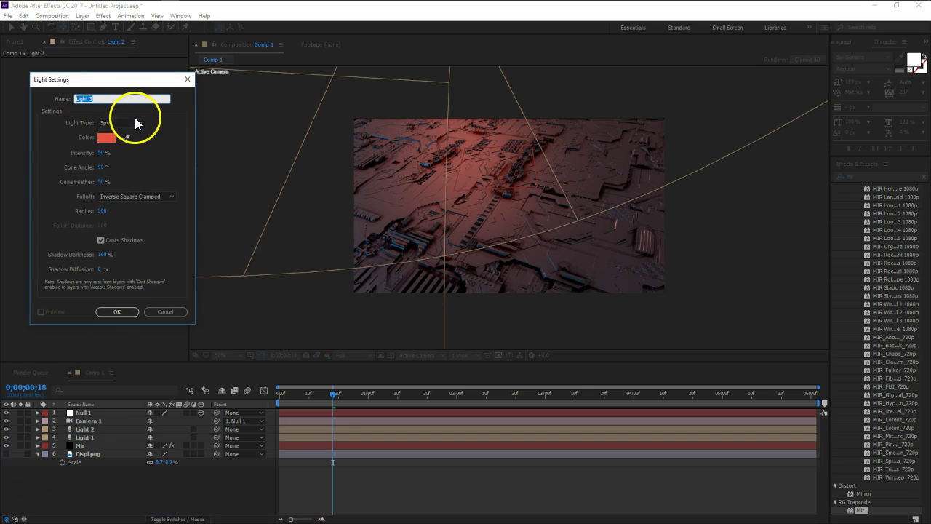
left_click(133, 121)
left_click(139, 166)
Give the ambient Light 3 a pale bluish-grey colour at 30% intensity and create it.
left_click(107, 139)
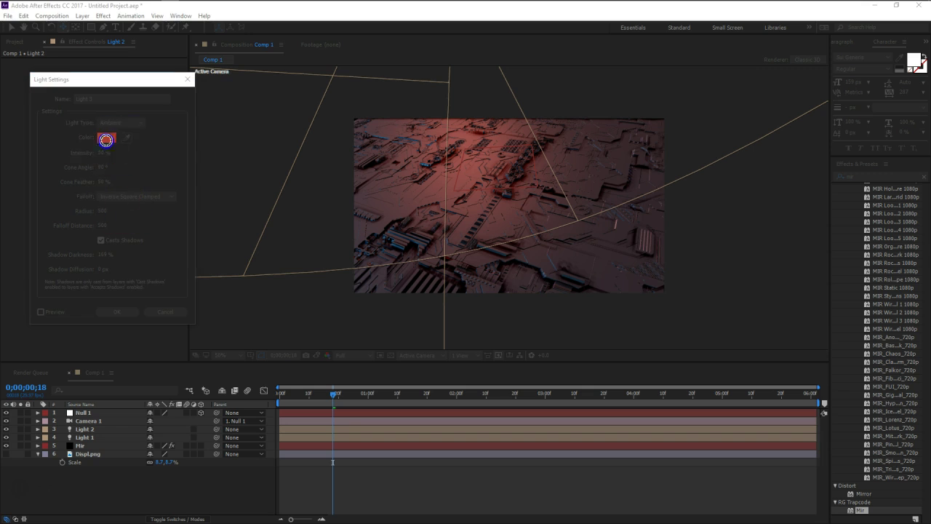
left_click(198, 181)
left_click(198, 190)
mouse_move(109, 170)
left_mouse_down()
mouse_move(154, 154)
mouse_move(73, 172)
left_mouse_up()
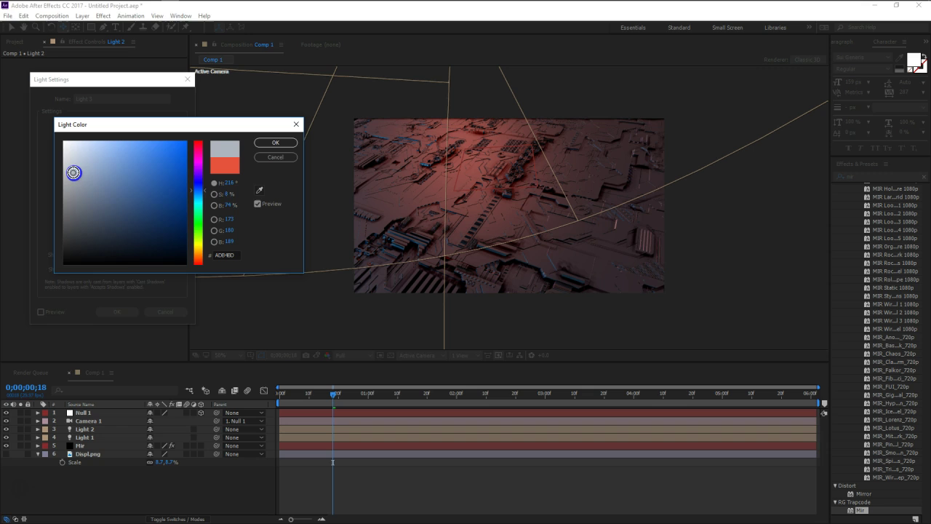
left_click(275, 143)
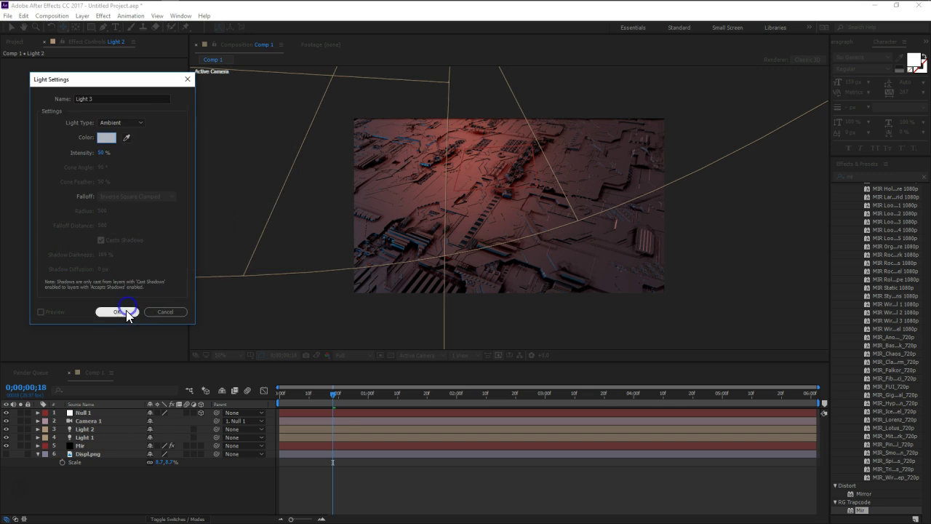
left_click(127, 312)
left_click(213, 321)
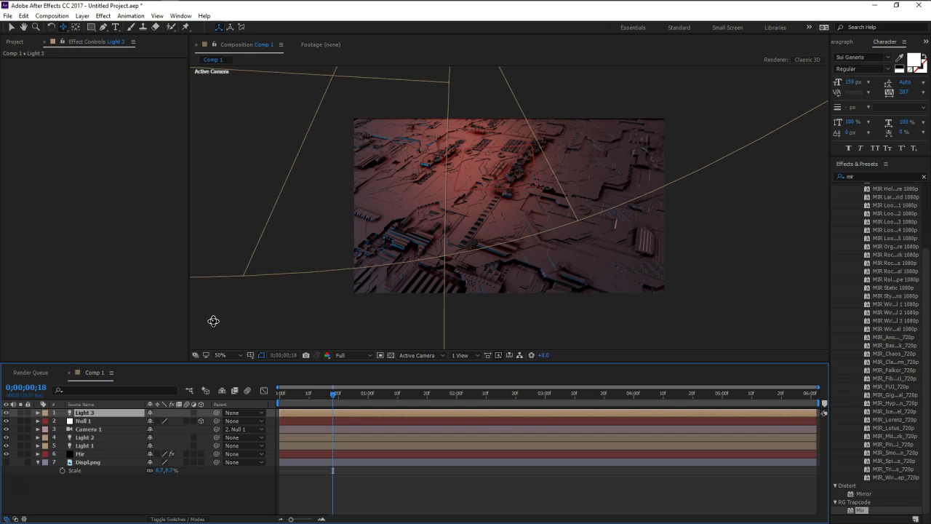
left_click(212, 323)
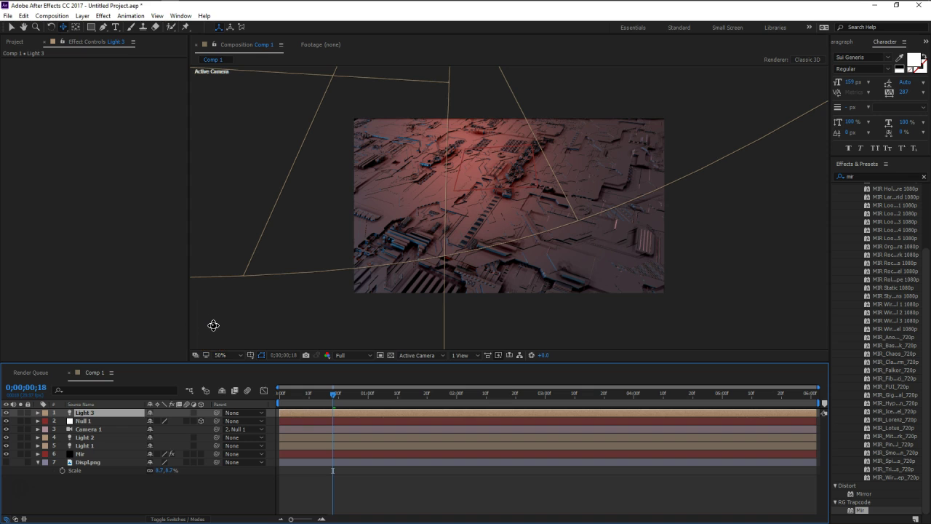
left_click(203, 322)
left_click_drag(199, 320, 445, 270)
scroll(446, 270, "up", 5)
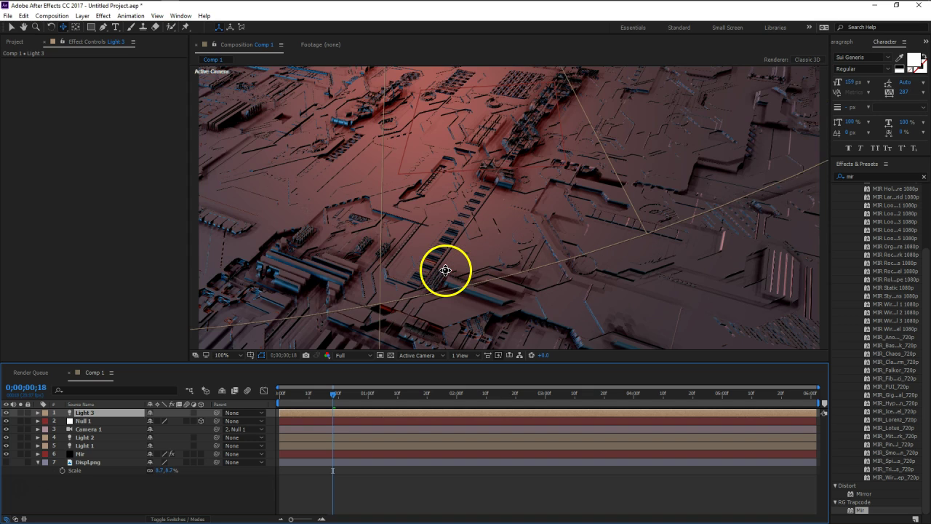